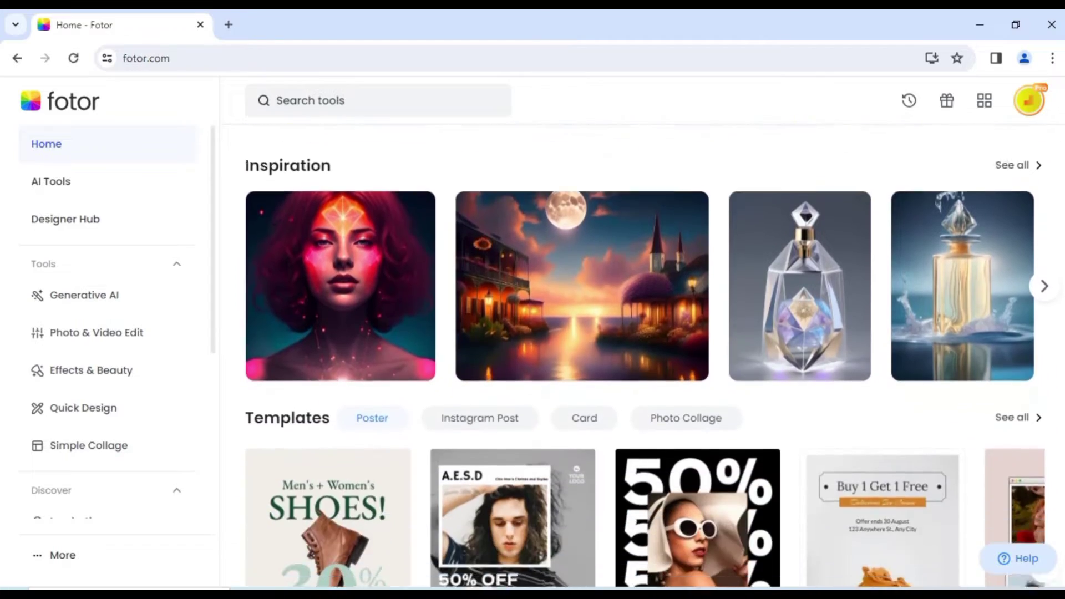
scroll(638, 333, down, 6)
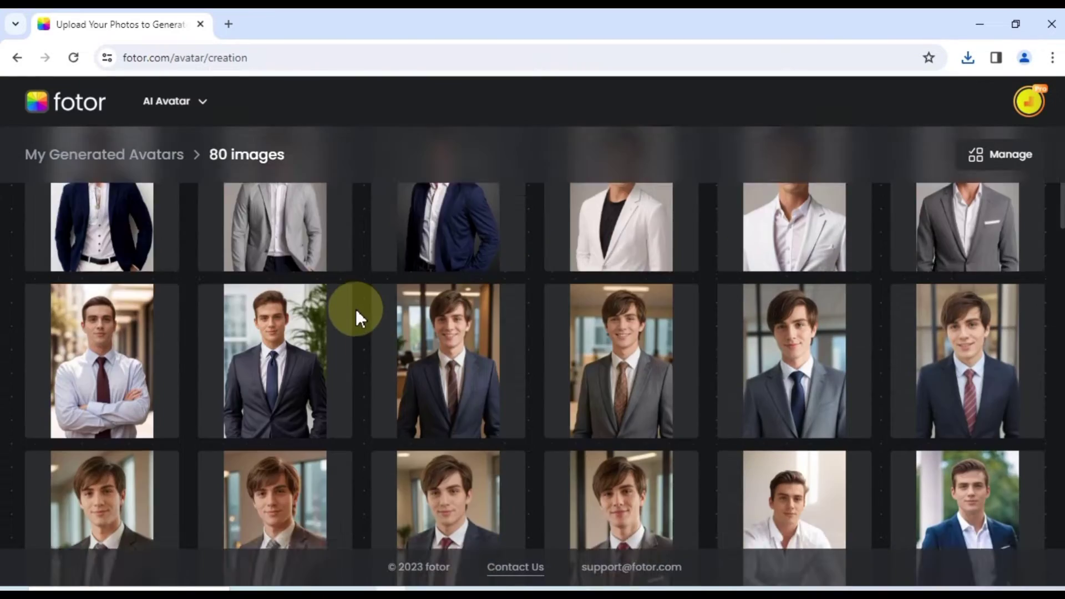
scroll(355, 308, down, 5)
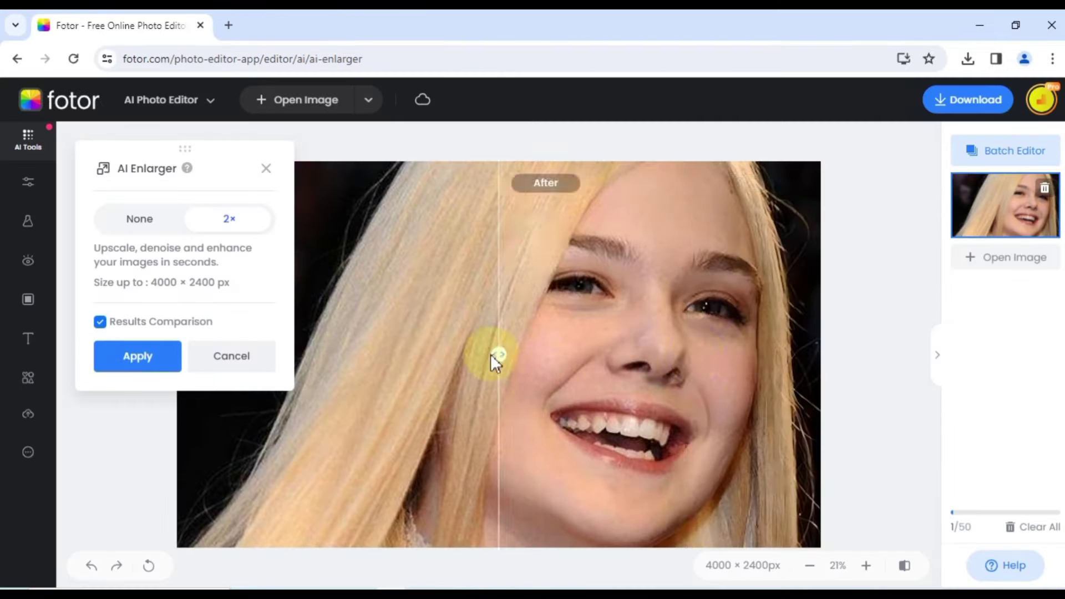
Step: Compare the before and after versions of the AI Enlarger portrait and the restored, colorized old photo
drag(494, 357, 551, 451)
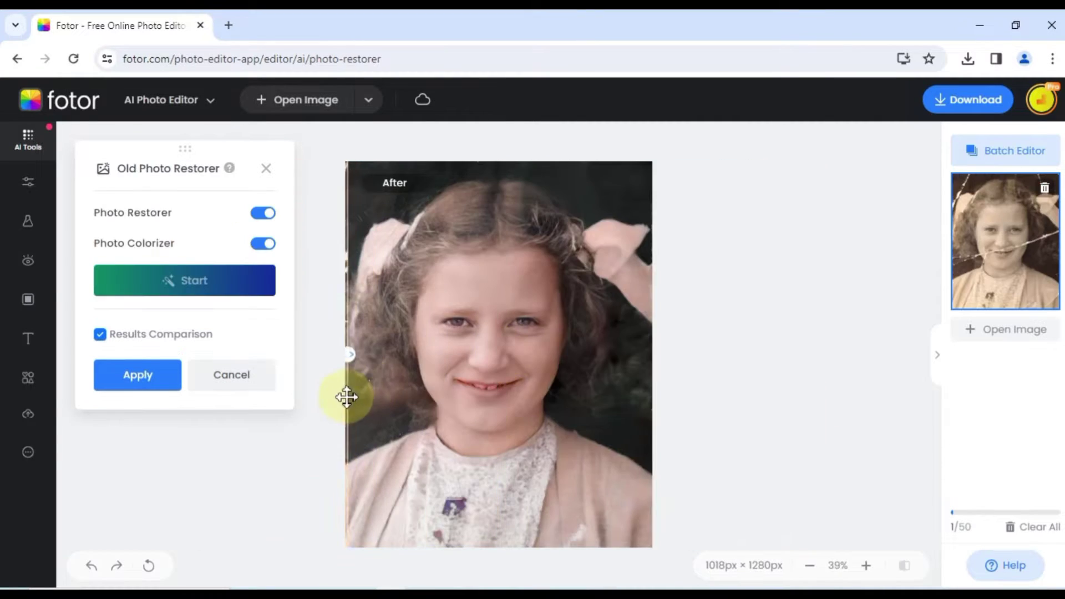
drag(347, 397, 654, 416)
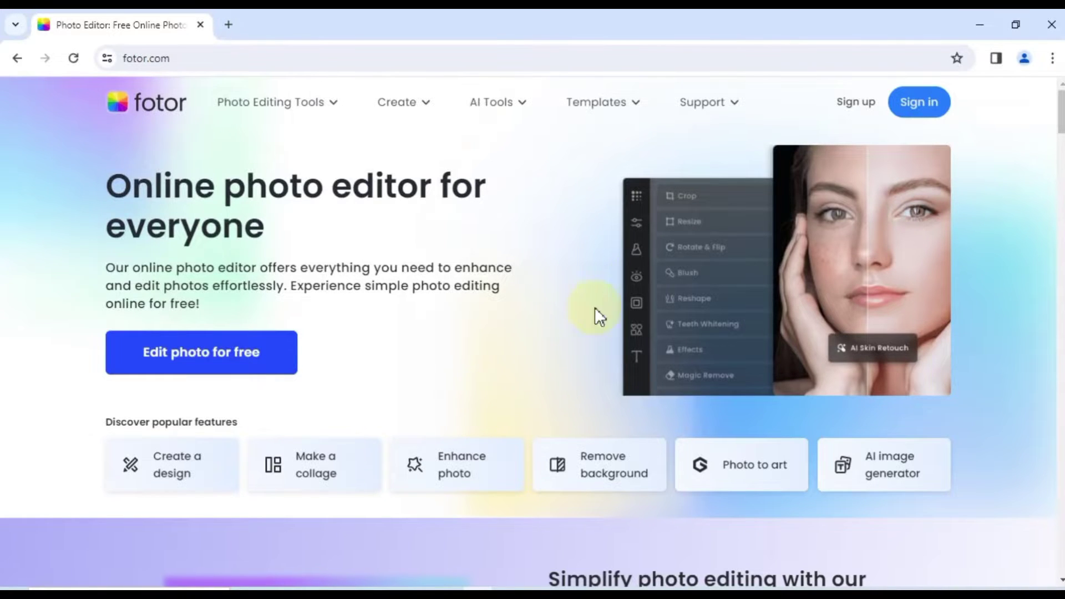
Step: Sign up for a free Fotor account by email, entering the e-mail address and account password and agreeing to the terms
click(848, 104)
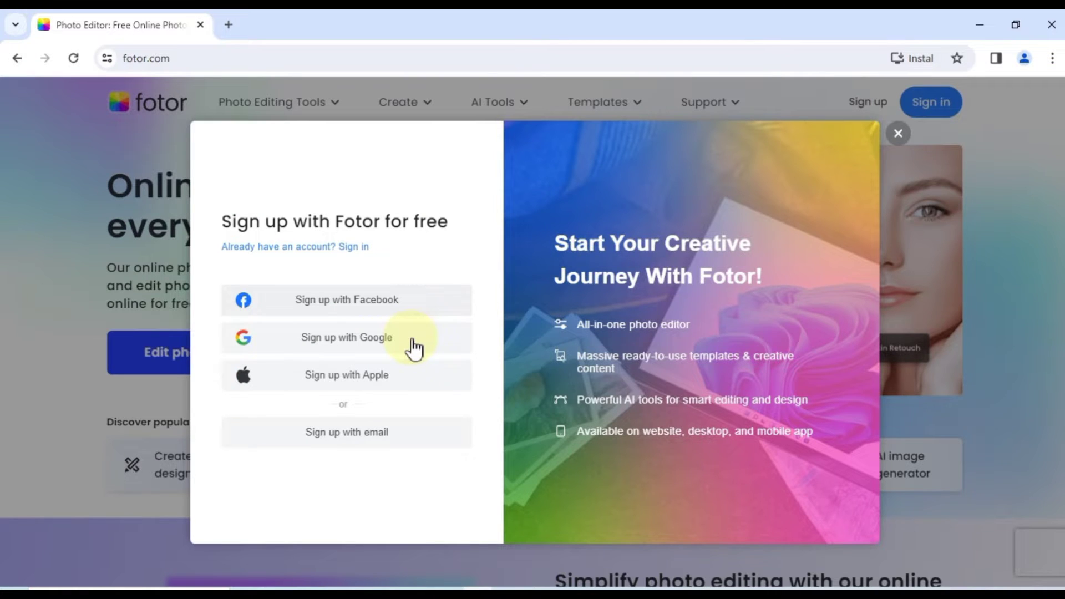
click(359, 441)
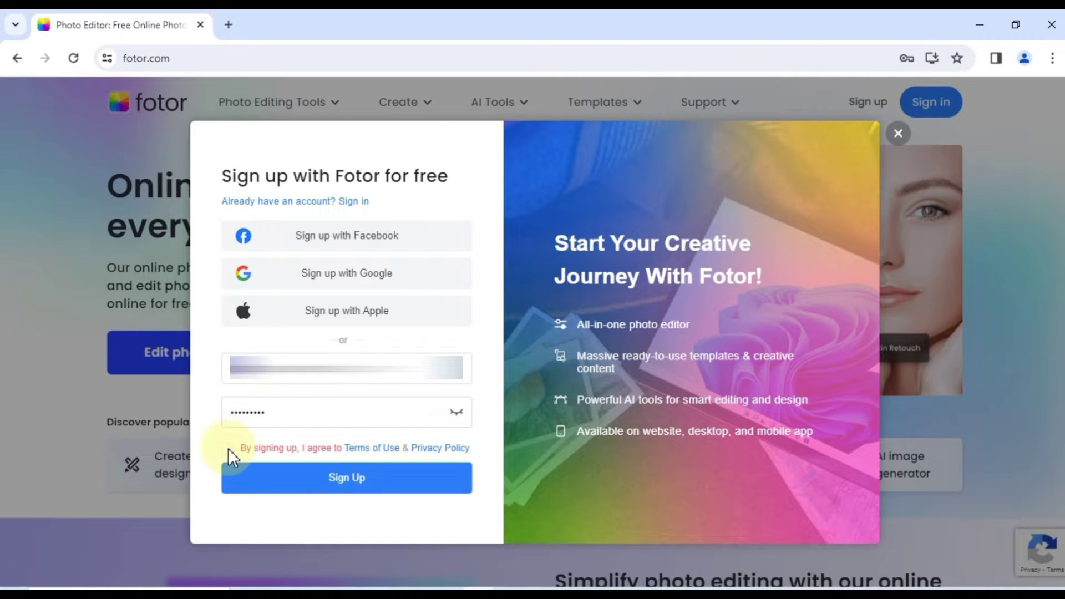
click(228, 448)
click(363, 479)
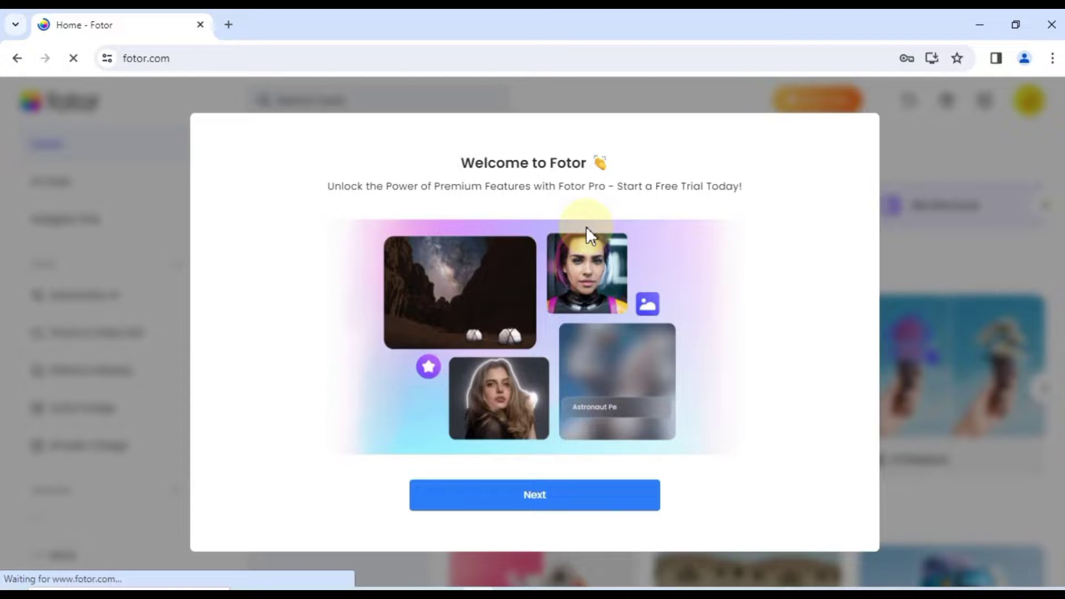
Step: Proceed past the welcome message and start the free Fotor Pro trial on the yearly plan
click(536, 502)
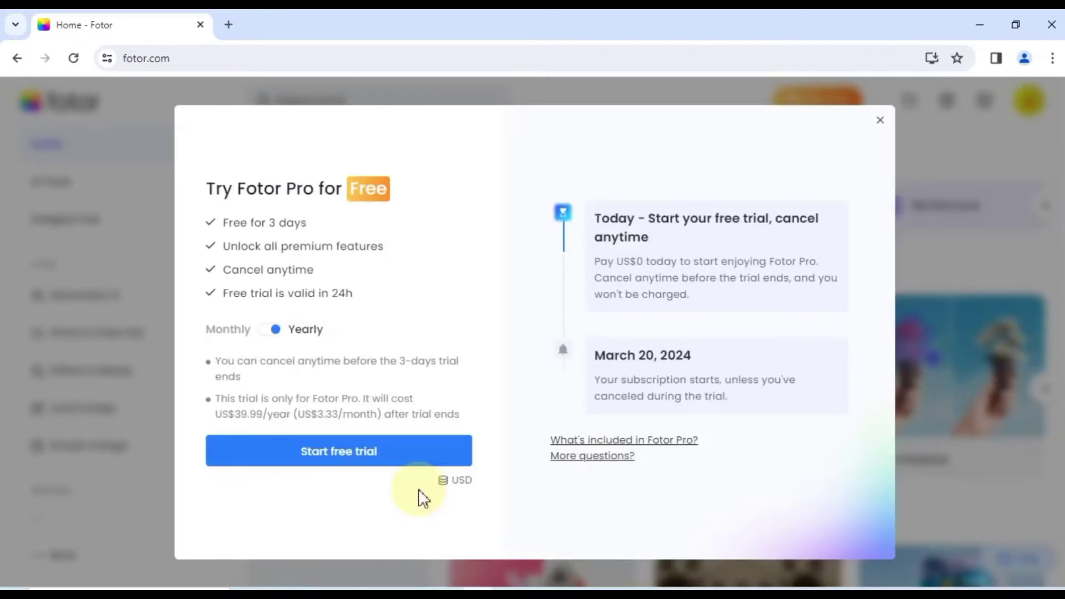
click(343, 457)
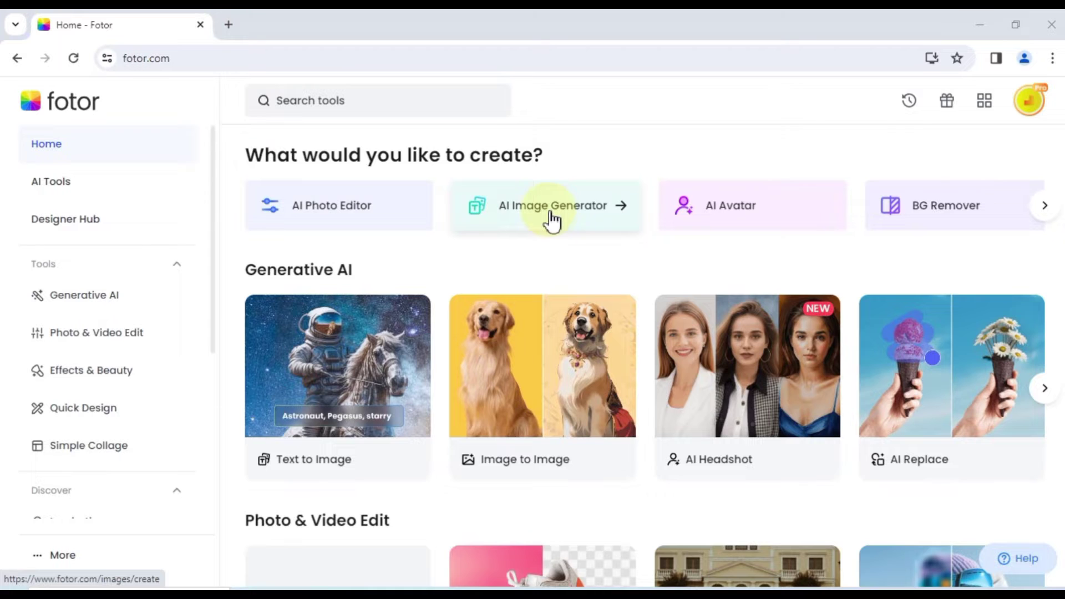
Step: Open the AI Image Generator in text mode and enter the prompt "A cat astronaut floating in space"
click(570, 221)
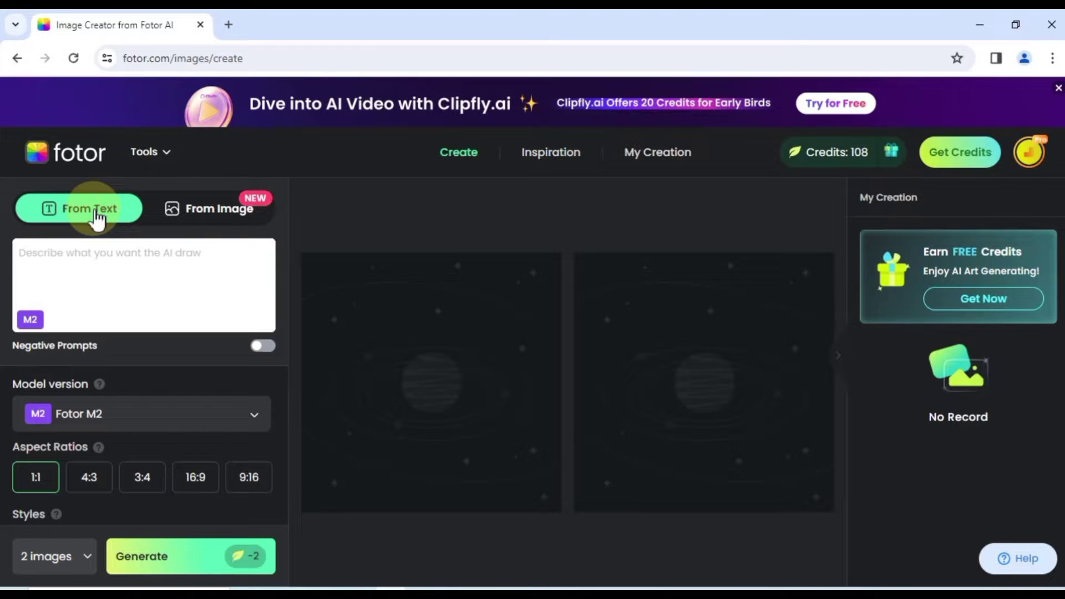
click(212, 221)
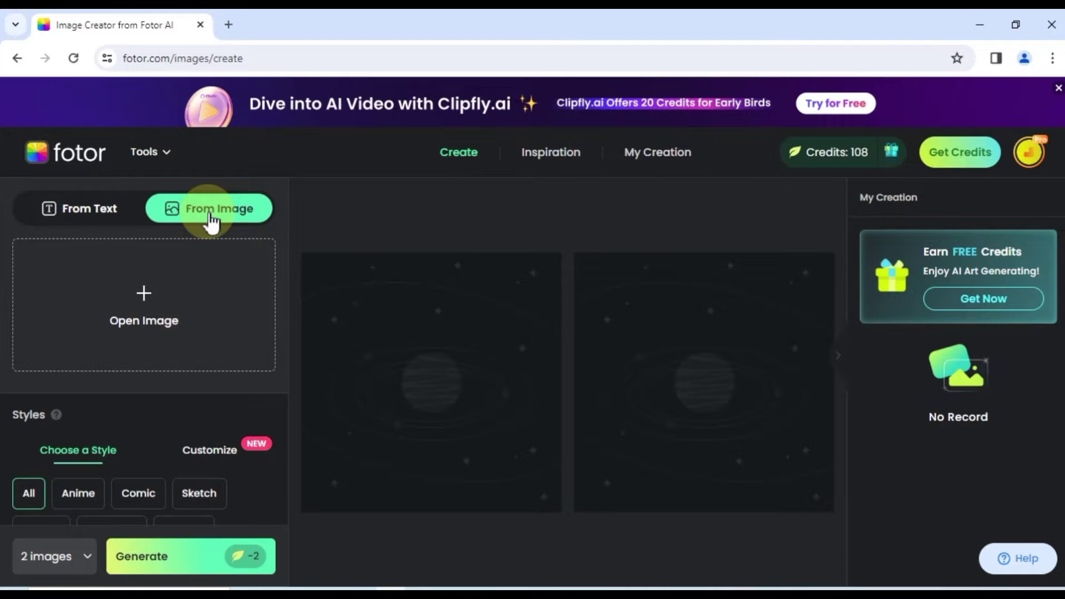
click(90, 216)
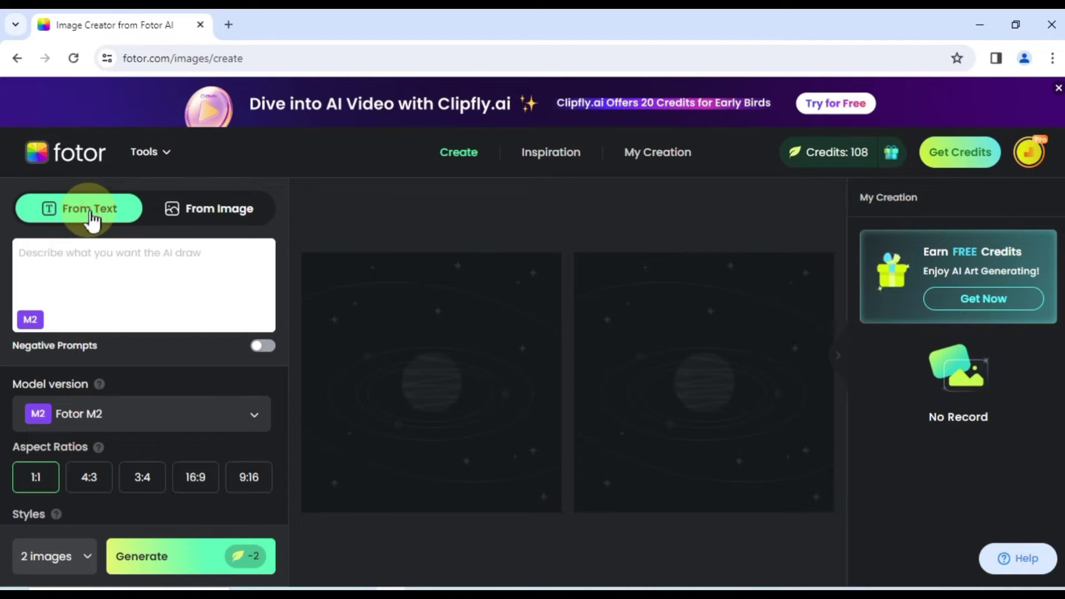
click(116, 266)
text(A)
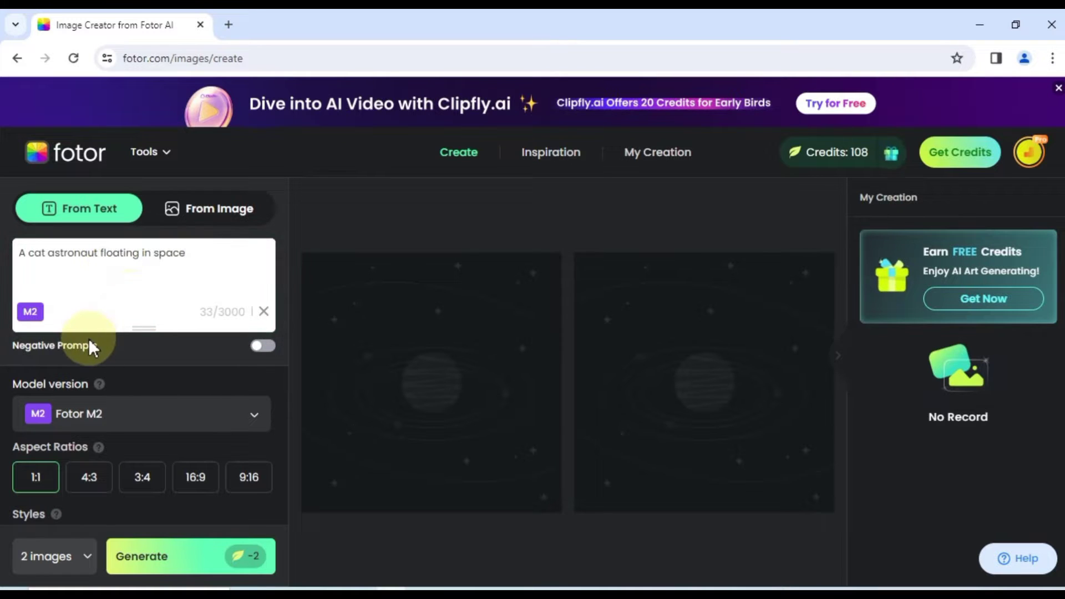
Step: Examine the model versions and image styles available for the text-to-image generation
click(138, 423)
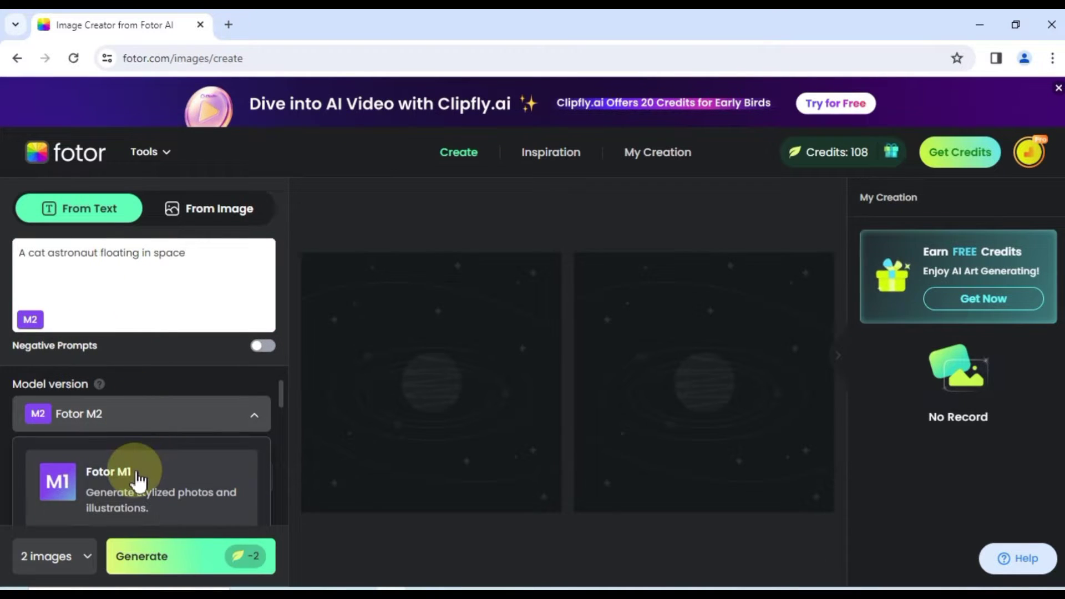
scroll(139, 478, down, 8)
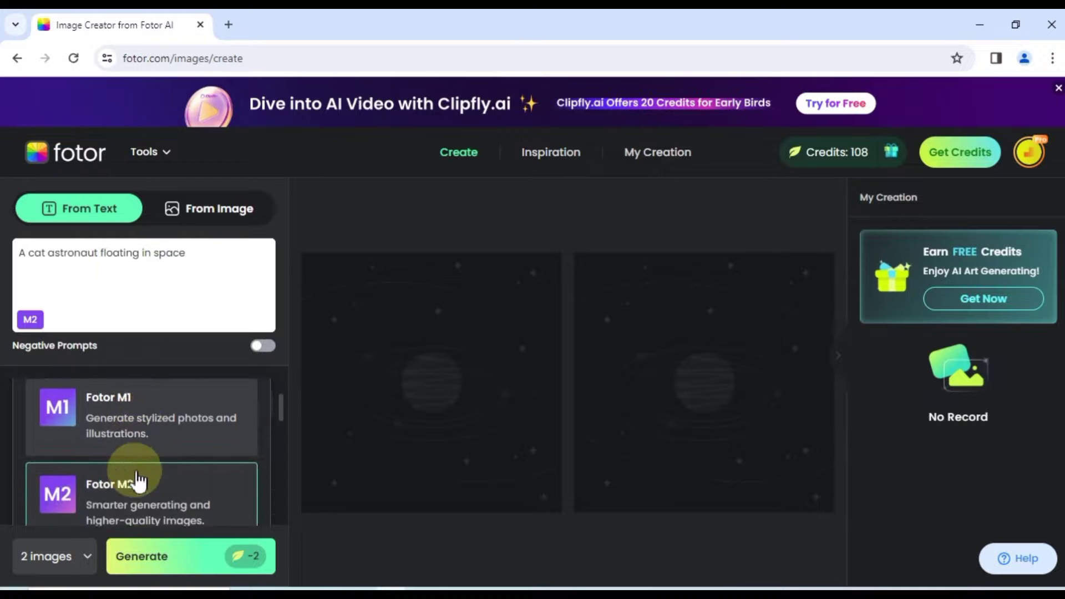
scroll(147, 438, down, 3)
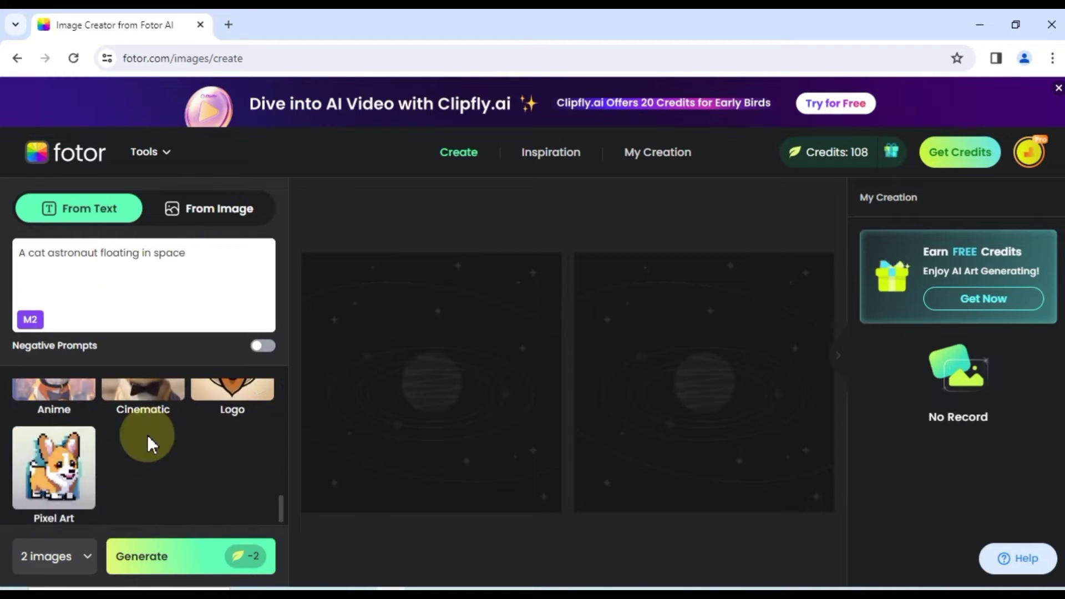
scroll(150, 443, up, 5)
scroll(61, 476, down, 1)
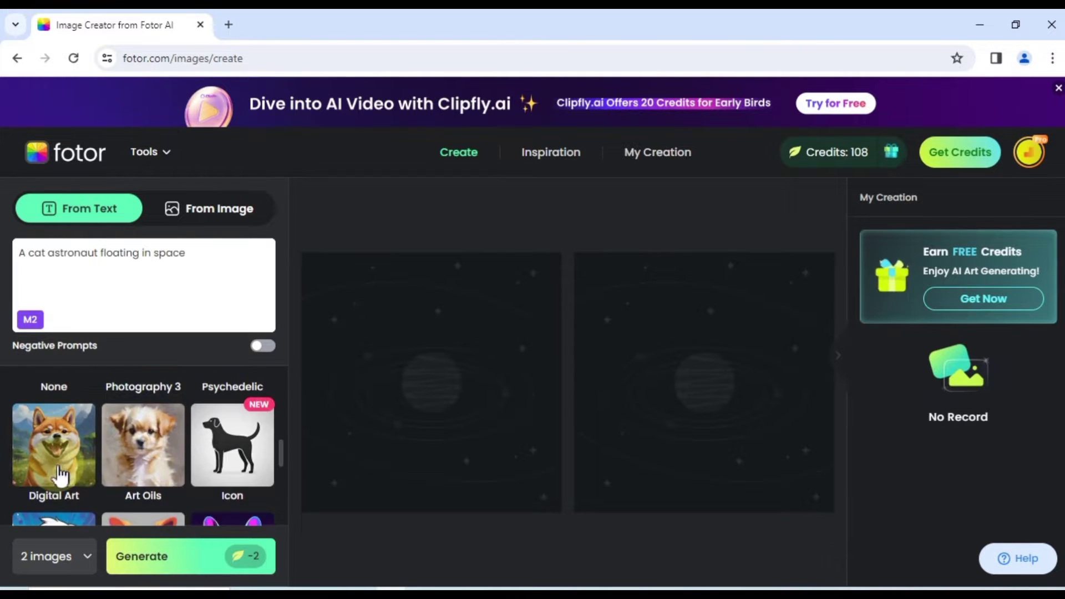
click(61, 476)
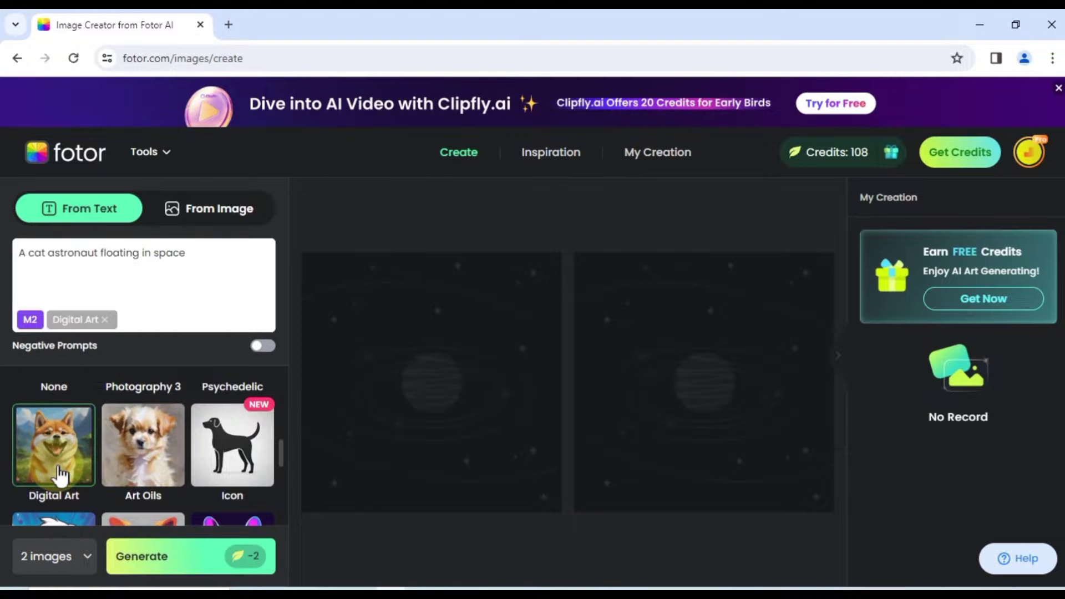
click(114, 320)
scroll(149, 418, up, 1)
scroll(148, 418, up, 1)
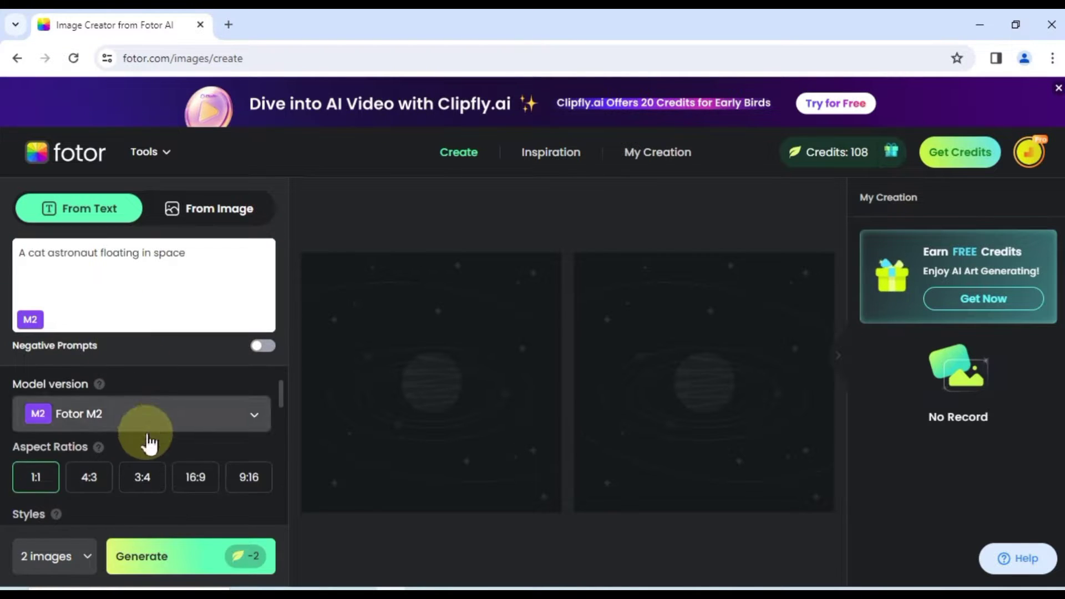
Step: Try the other aspect ratios and set the image's aspect ratio to 16:9
scroll(91, 427, down, 1)
click(236, 416)
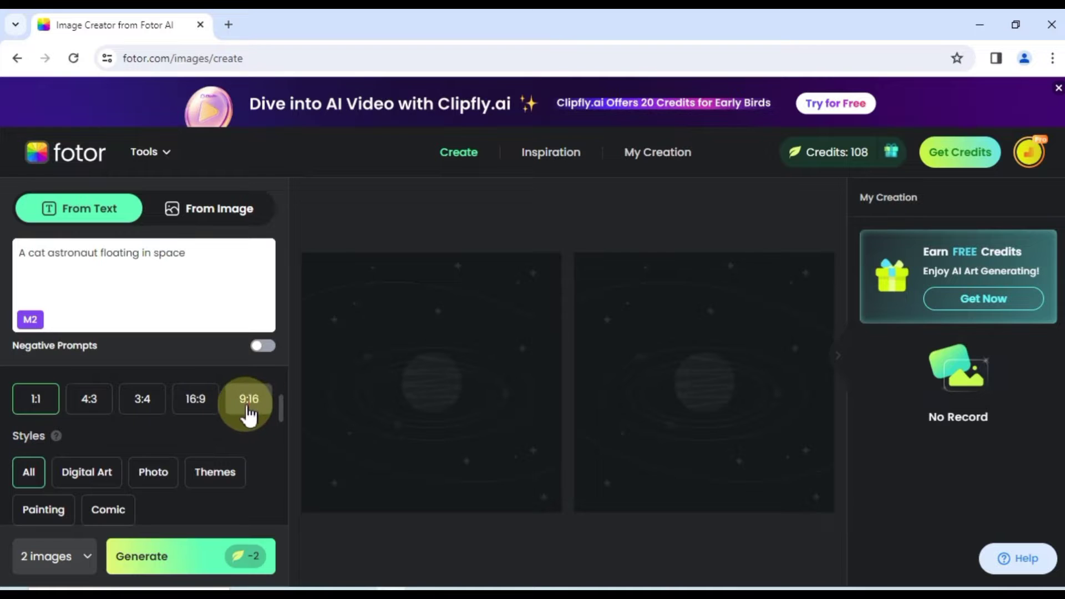
click(202, 411)
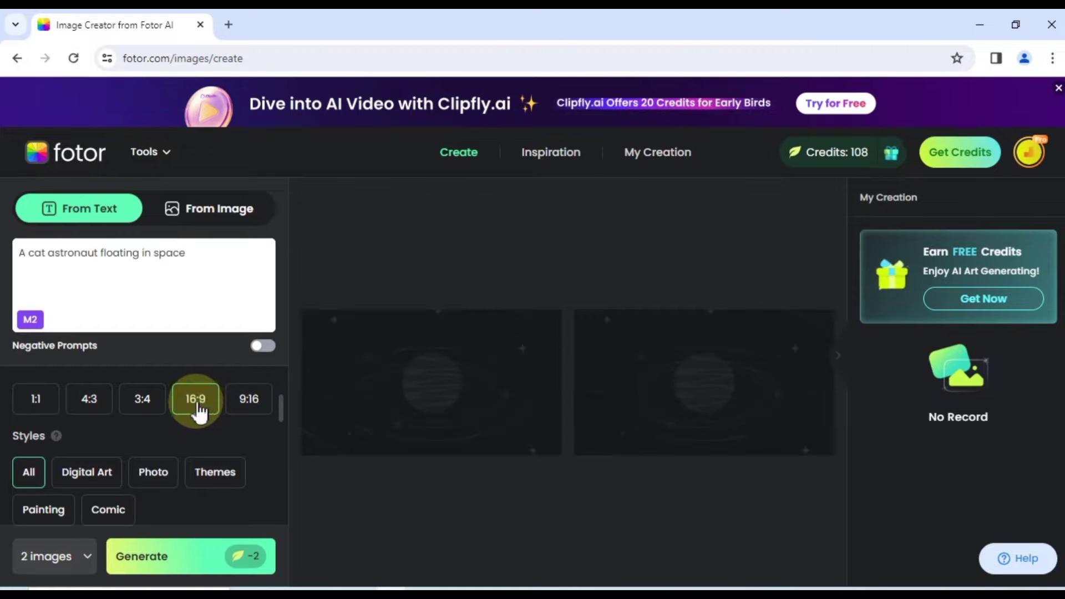
click(138, 410)
click(37, 411)
click(109, 411)
click(193, 410)
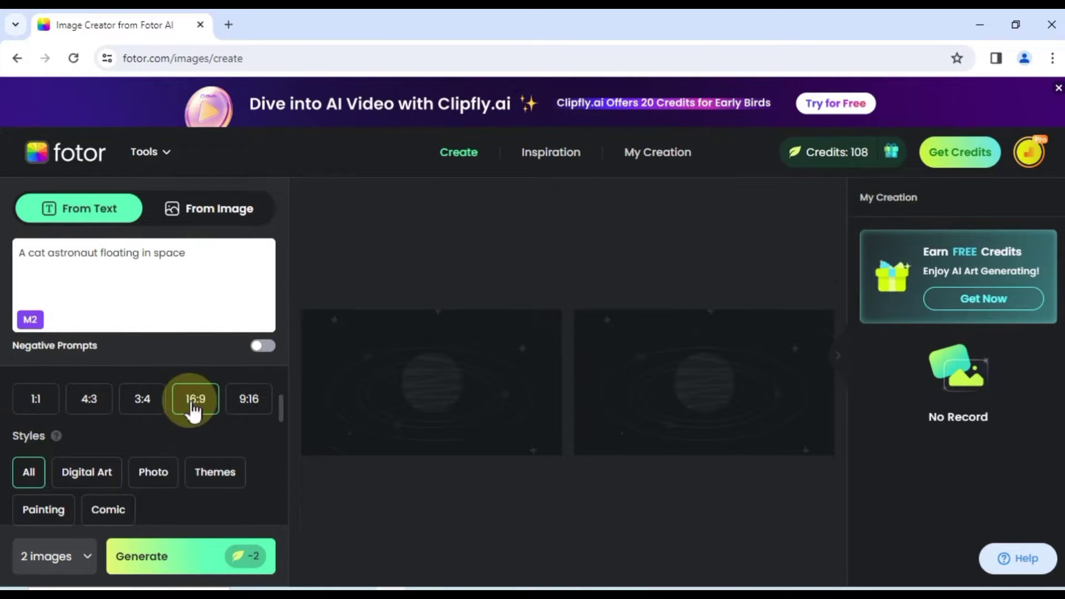
Step: Browse the Themes, Painting and Comic style categories and filter the styles to Photo
scroll(186, 420, down, 1)
scroll(39, 421, up, 1)
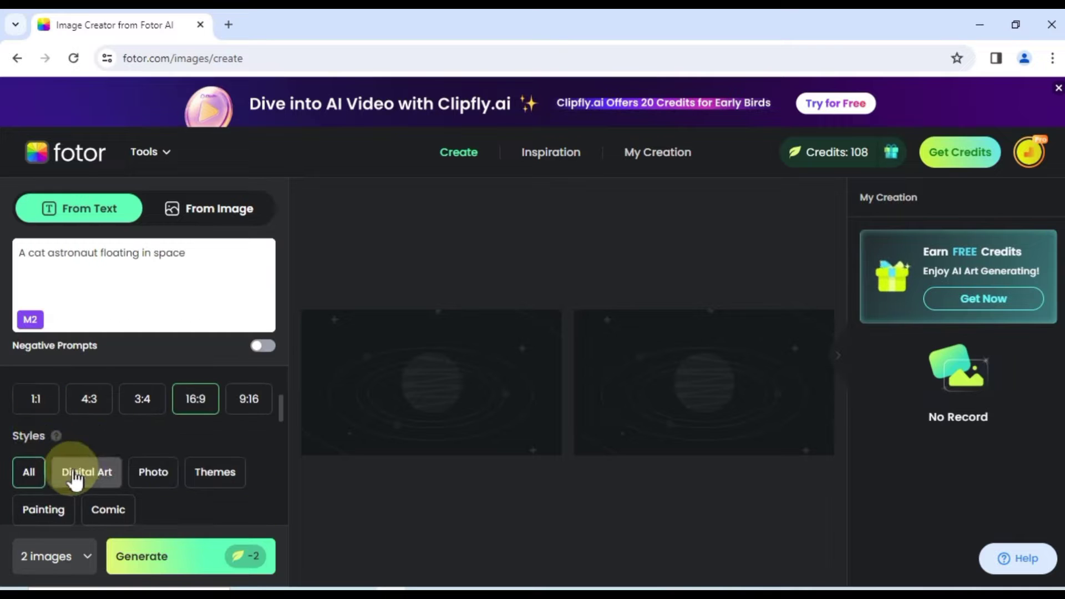
click(155, 475)
scroll(160, 482, down, 1)
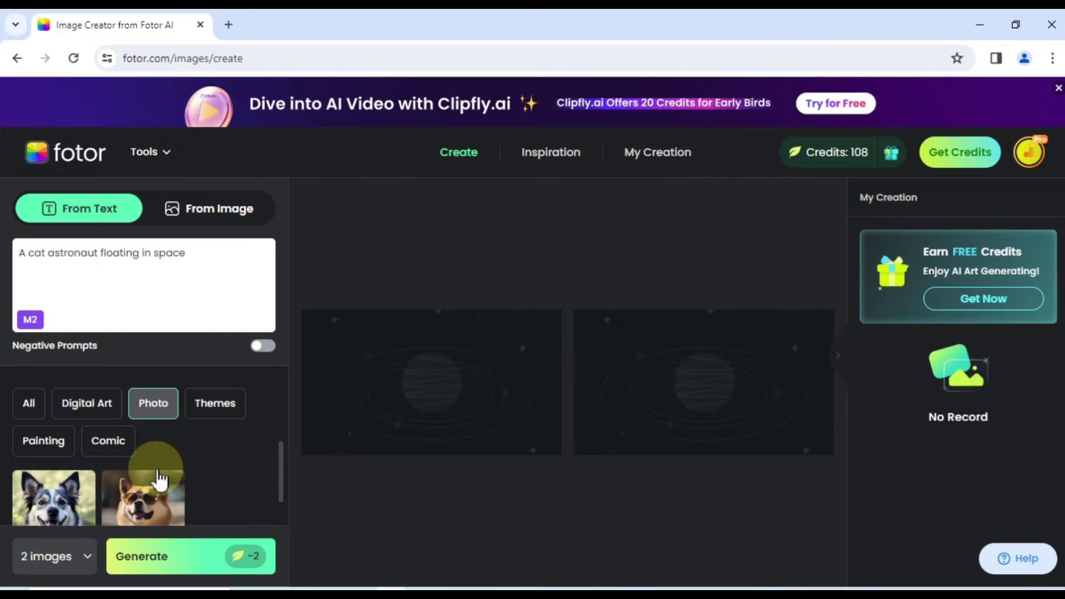
click(221, 395)
click(64, 432)
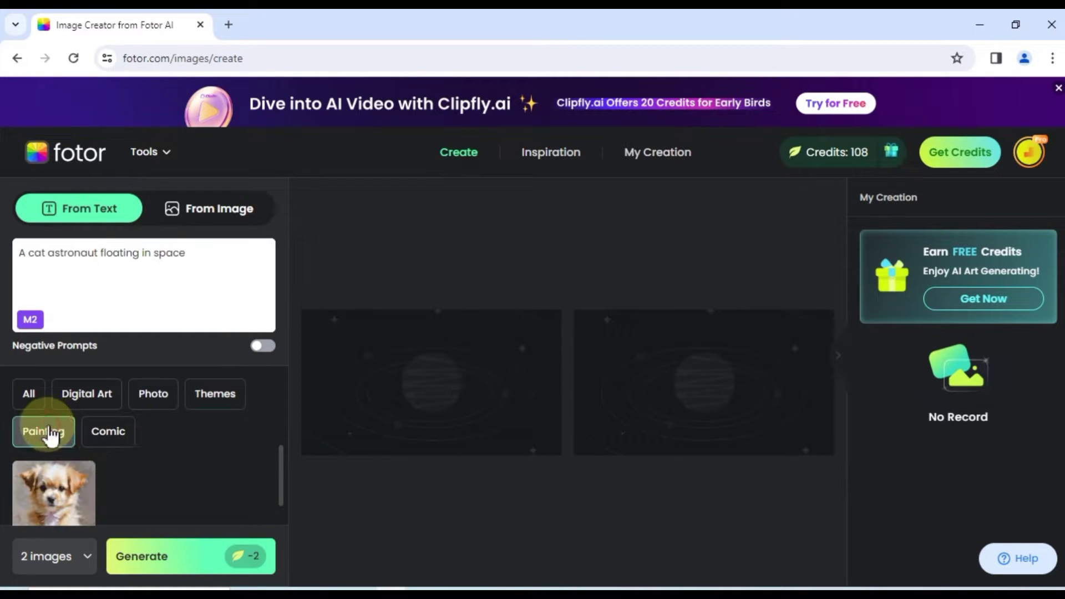
click(102, 438)
click(149, 407)
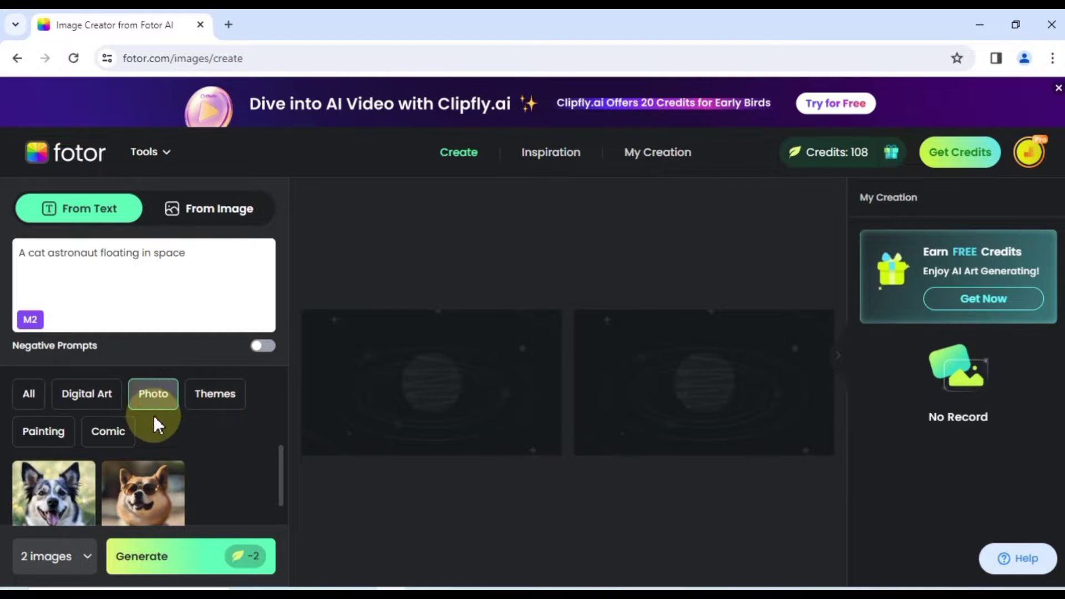
scroll(157, 422, down, 1)
scroll(155, 420, up, 3)
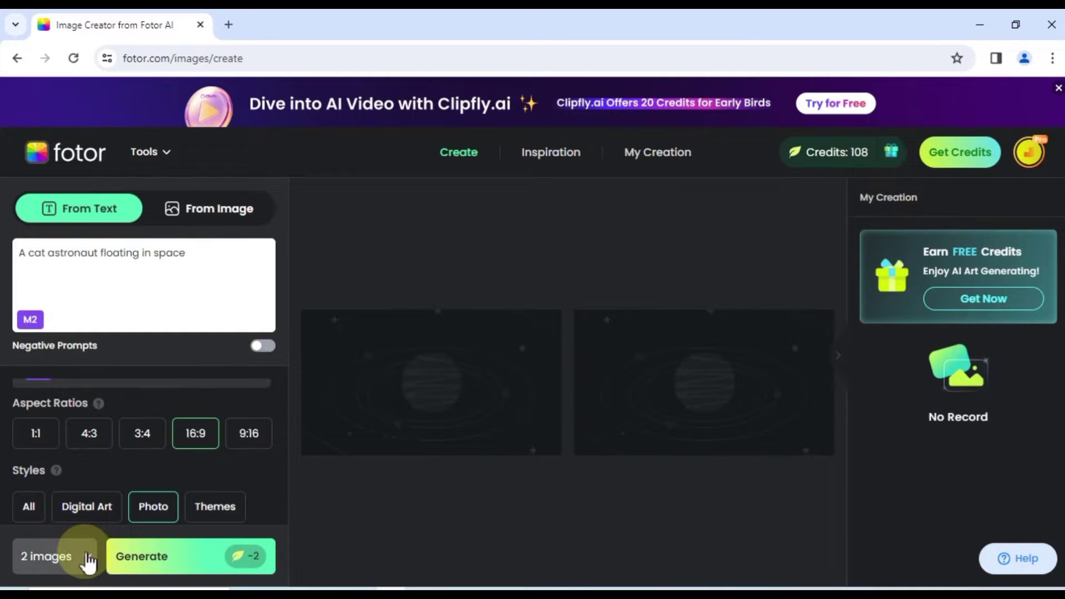
Step: Choose 2 images as the output count and generate the cat astronaut pictures
click(86, 563)
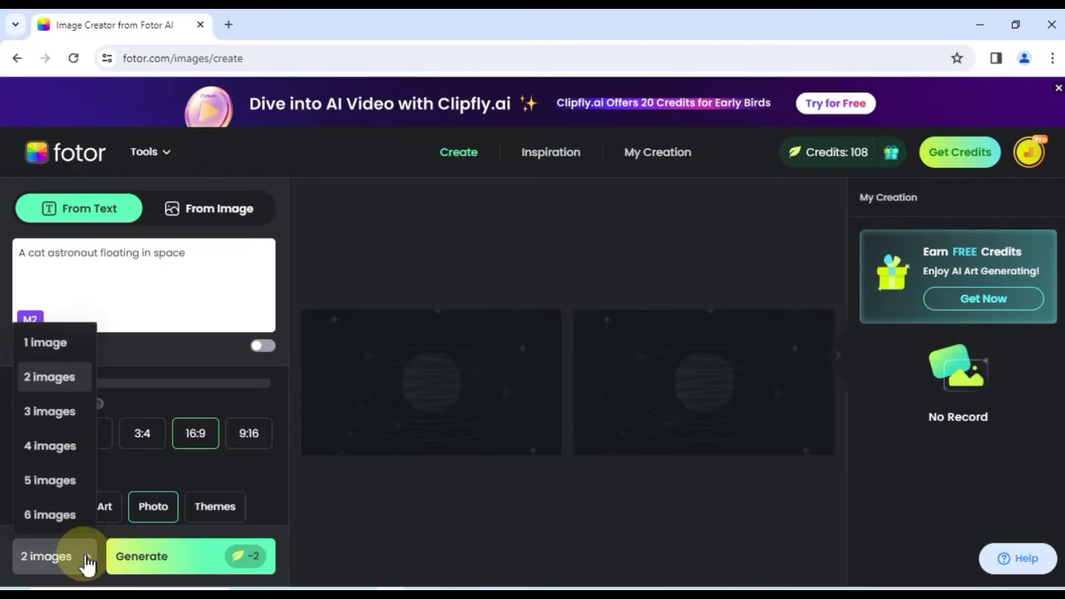
click(53, 384)
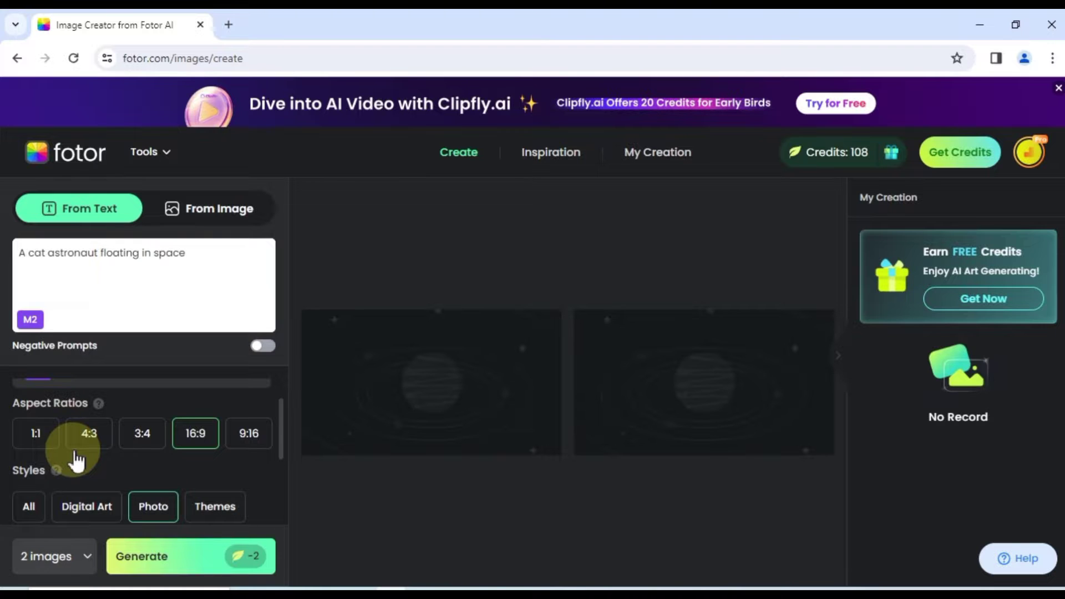
click(245, 558)
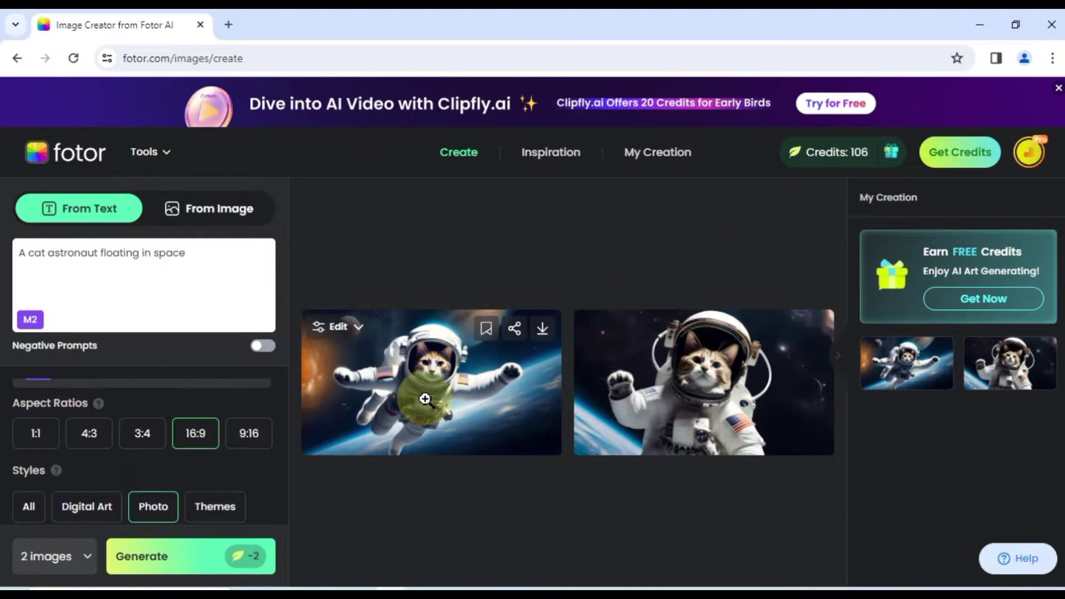
Step: View both generated cat astronaut images enlarged, along with the options offered for them
click(424, 399)
scroll(567, 398, down, 3)
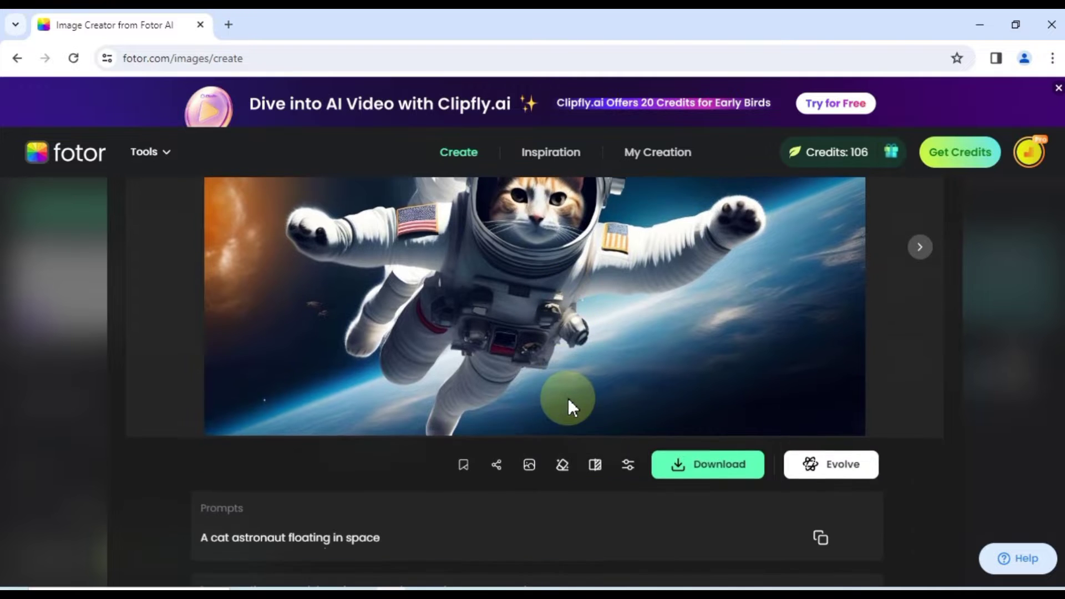
scroll(568, 397, up, 3)
click(916, 401)
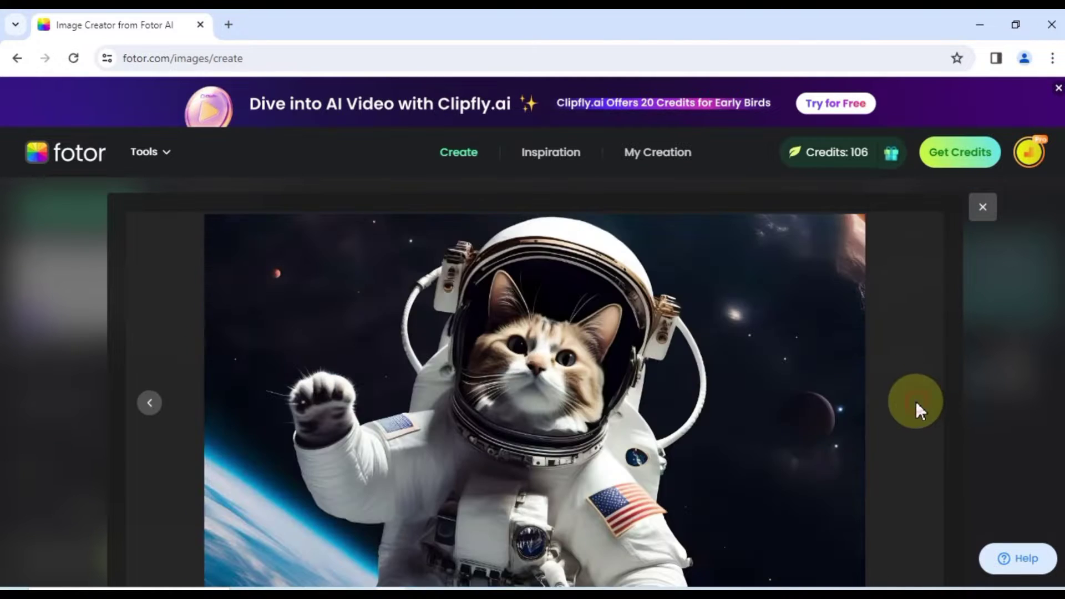
Step: Download the second generated image, the cat astronaut raising a paw, and return to the results
scroll(568, 396, down, 3)
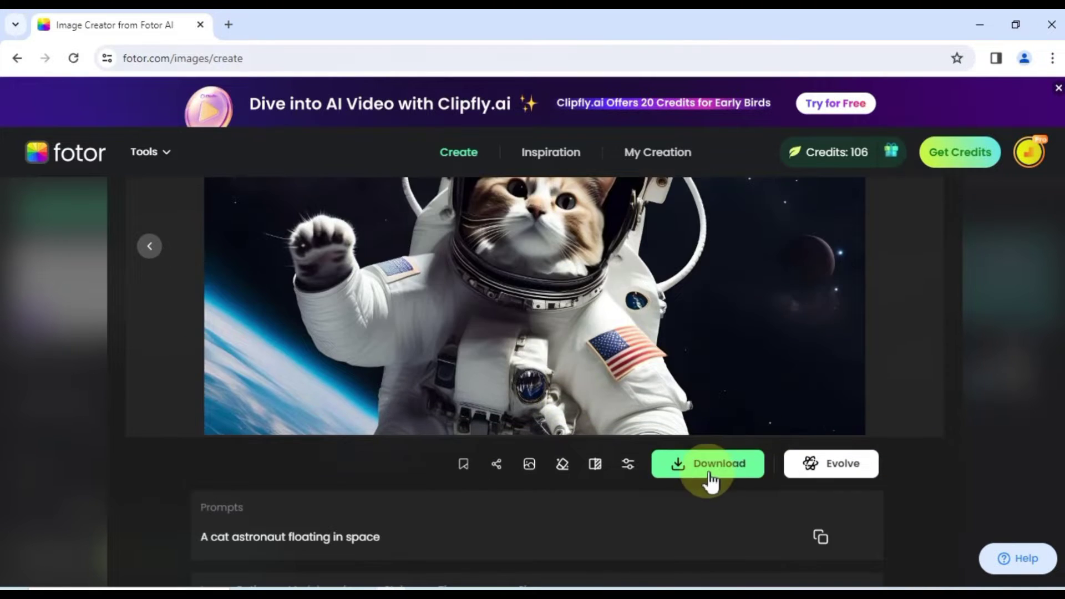
click(704, 478)
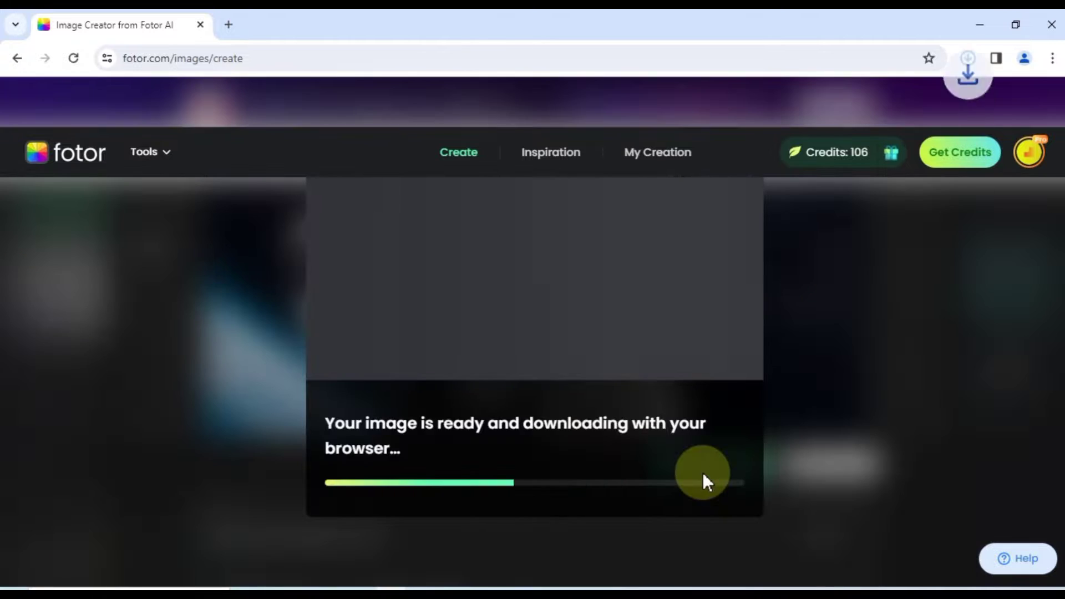
click(702, 409)
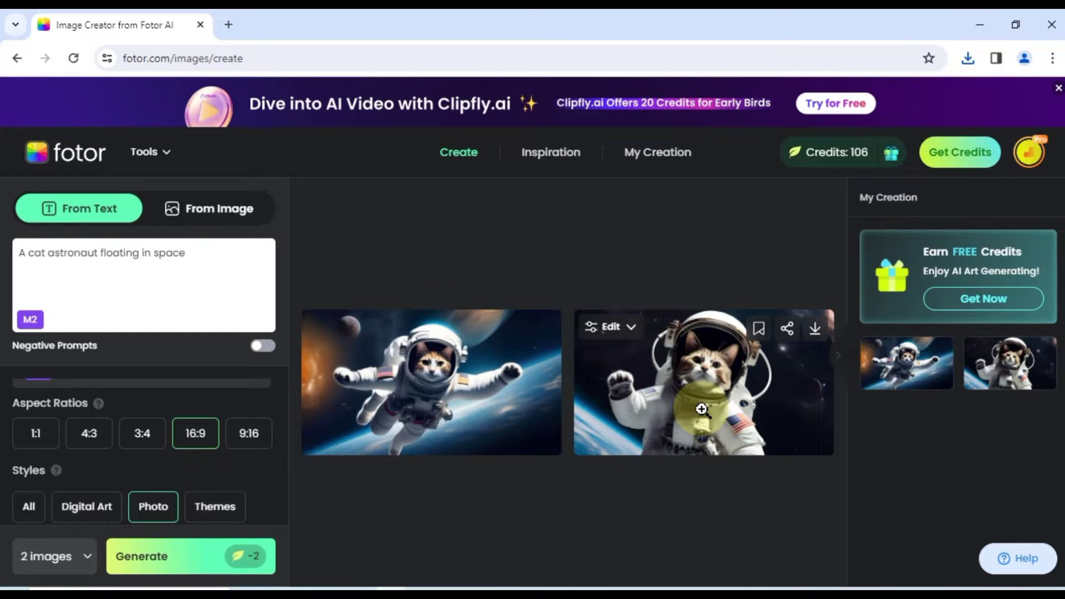
Step: Switch the generator to image-based creation and load the photo 4497874.jpg as its source
click(225, 217)
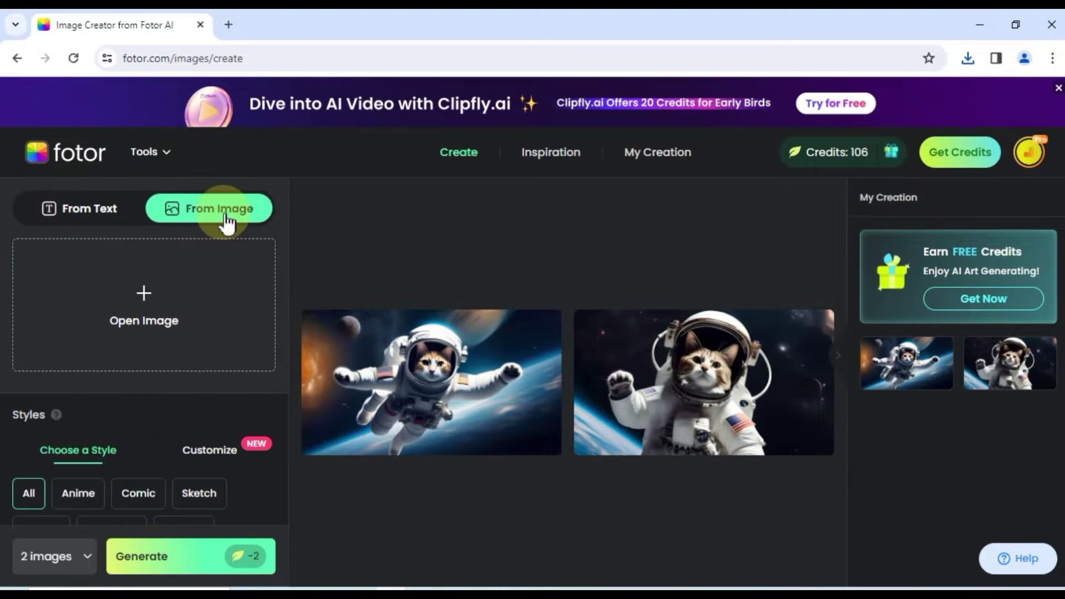
click(159, 302)
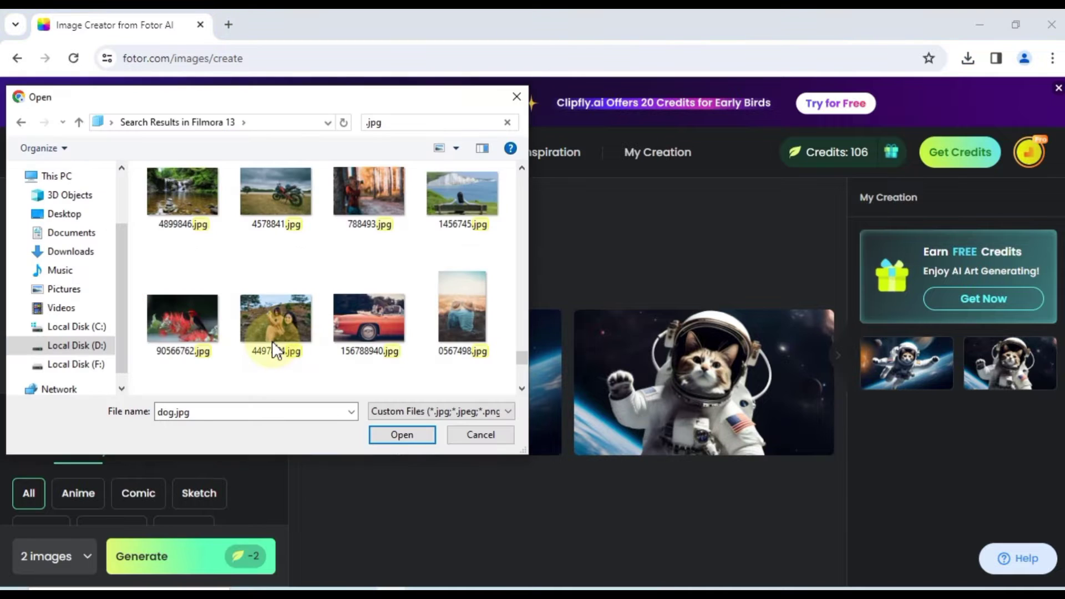
click(268, 338)
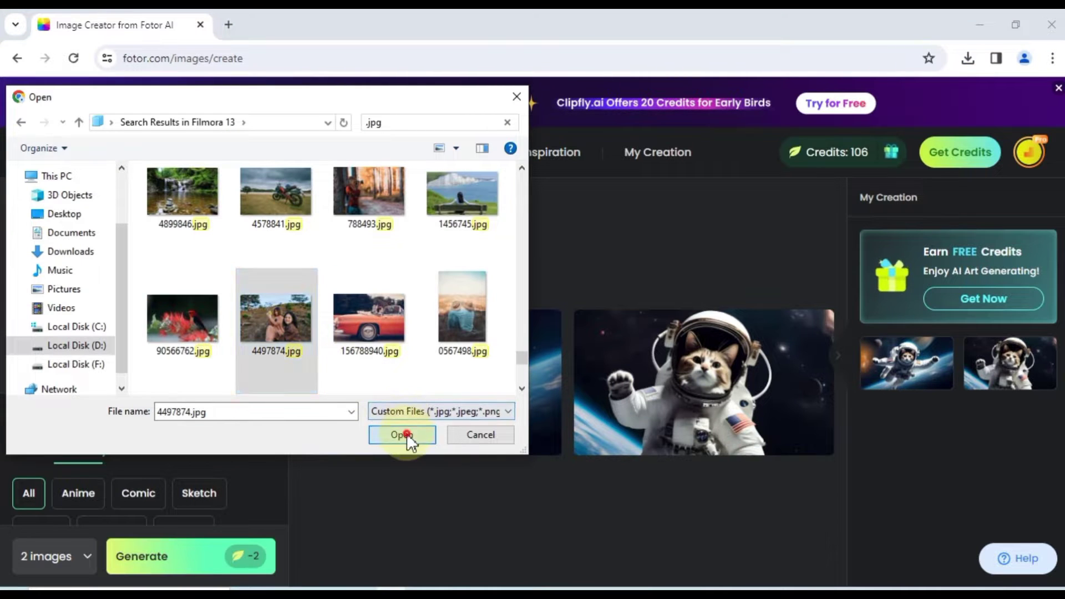
click(403, 435)
Step: Browse the image-to-image styles, looking through the full list and categories such as Themes and Digital Art
scroll(83, 456, down, 2)
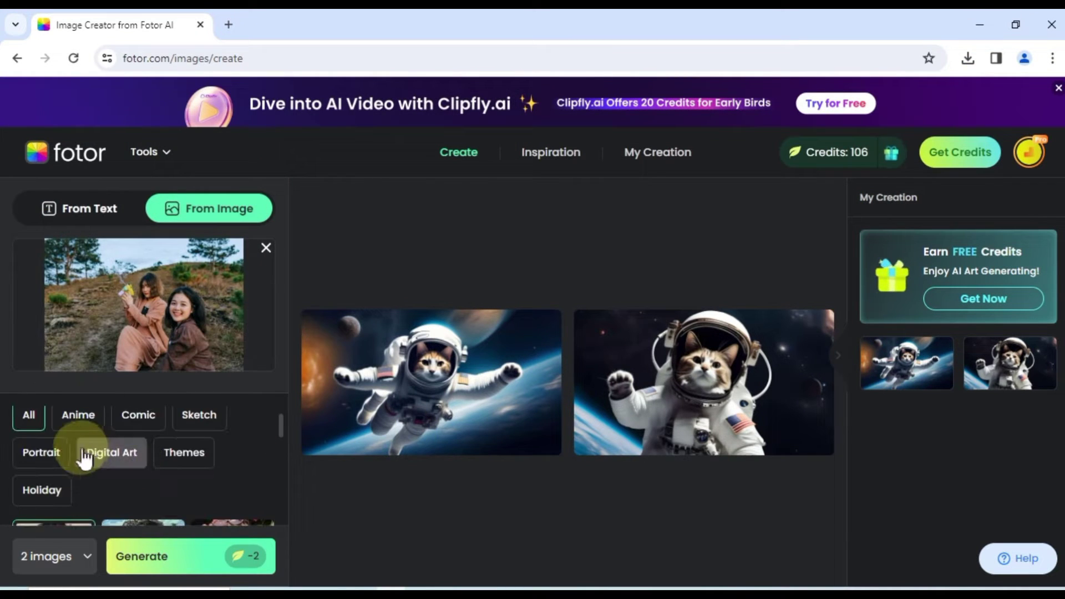
scroll(147, 455, down, 2)
scroll(138, 469, down, 2)
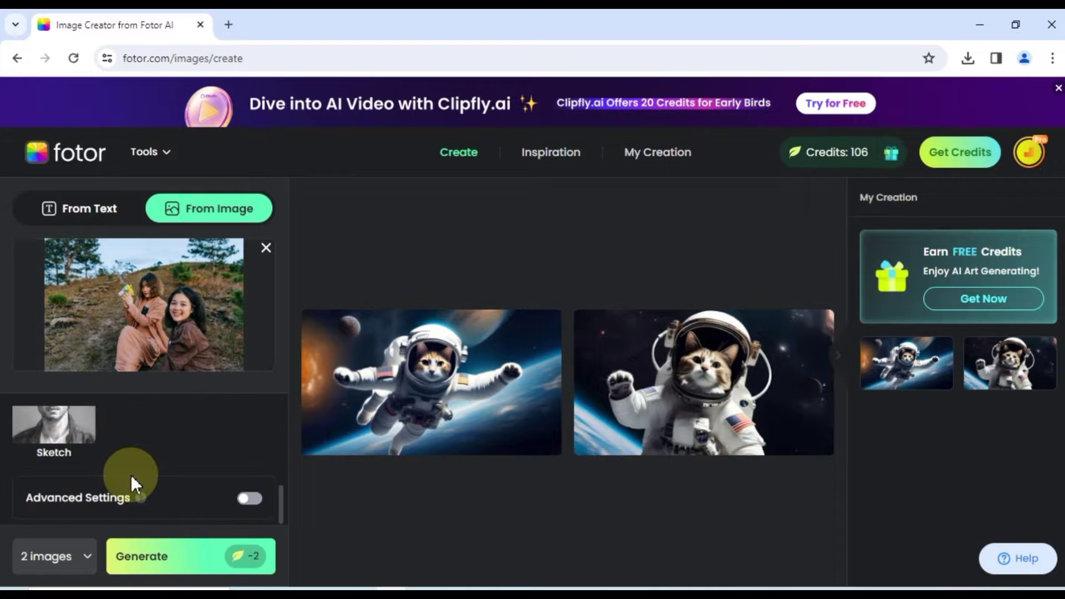
scroll(161, 478, up, 3)
click(190, 453)
scroll(167, 483, down, 2)
scroll(152, 502, down, 2)
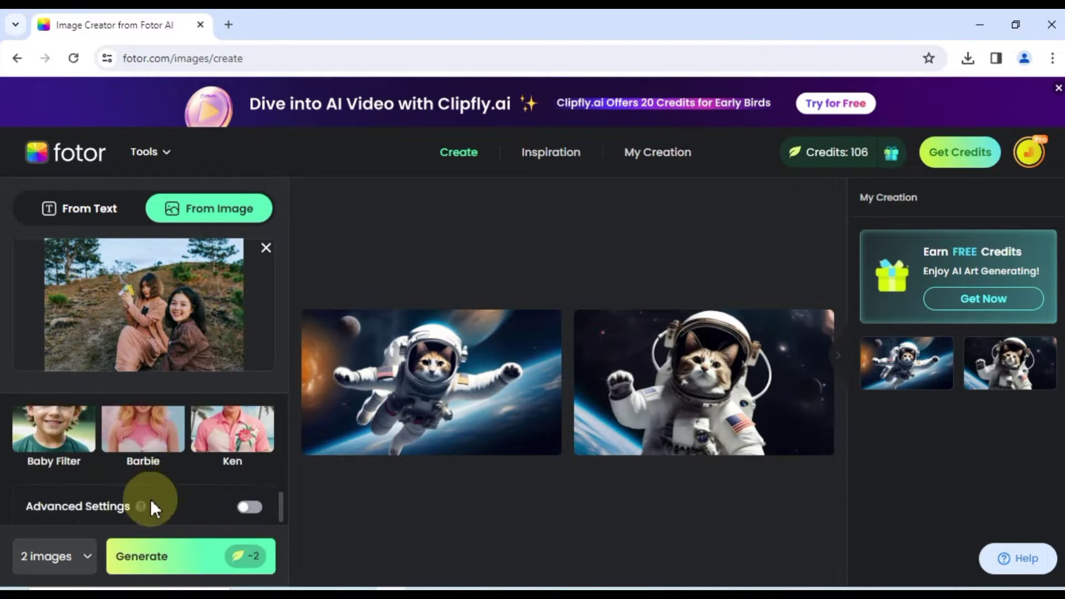
scroll(133, 472, up, 3)
click(114, 427)
scroll(114, 454, down, 2)
scroll(67, 444, up, 2)
click(44, 427)
scroll(105, 469, down, 2)
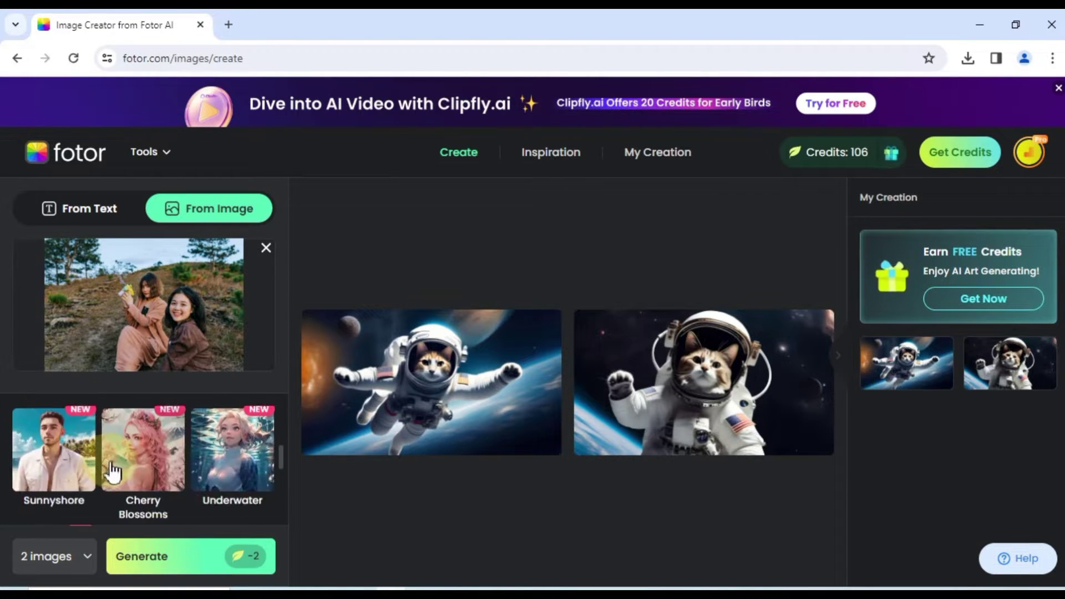
Step: Look through the Anime, Holiday and Comic style categories for the image-to-image conversion
scroll(61, 460, up, 3)
click(66, 459)
scroll(107, 466, down, 3)
scroll(94, 483, up, 3)
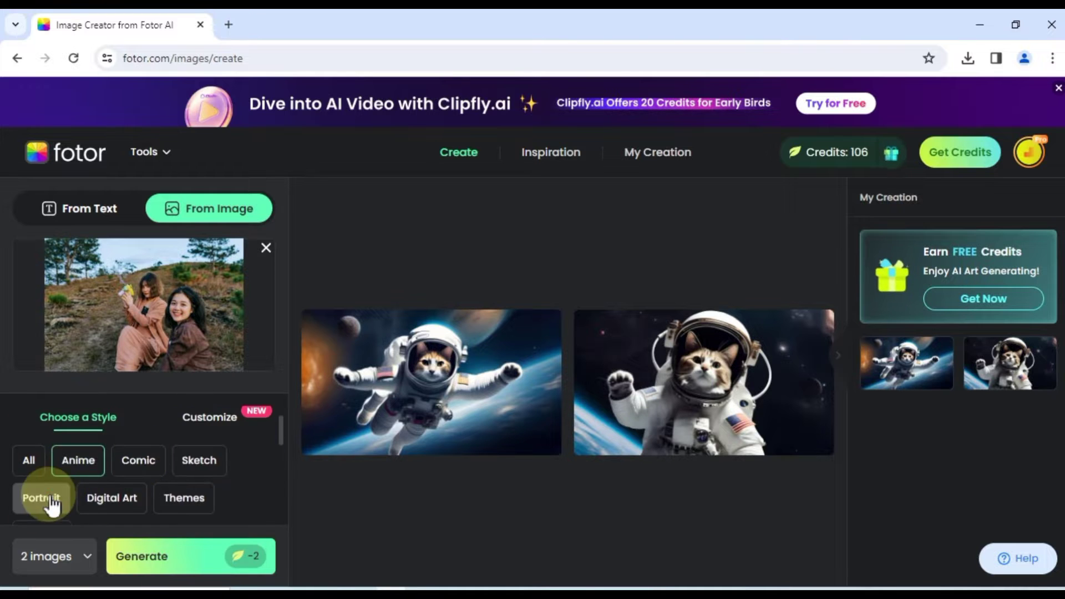
scroll(48, 488, down, 1)
click(42, 456)
scroll(47, 466, down, 2)
scroll(99, 466, up, 3)
click(155, 462)
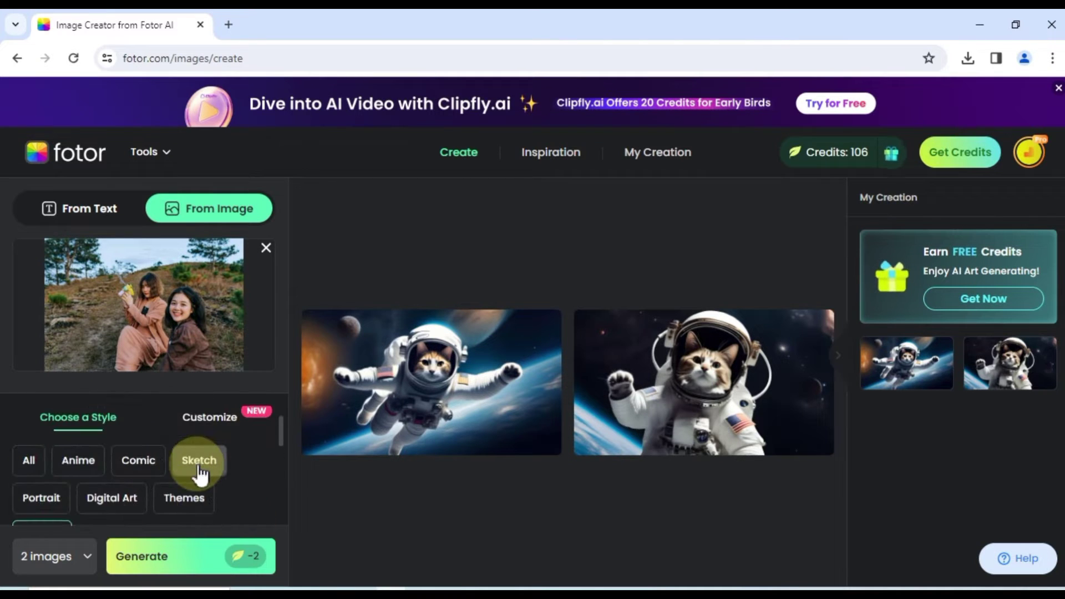
Step: Filter the styles to Digital Art and generate two images from the uploaded photo
click(129, 499)
scroll(162, 485, down, 3)
click(194, 556)
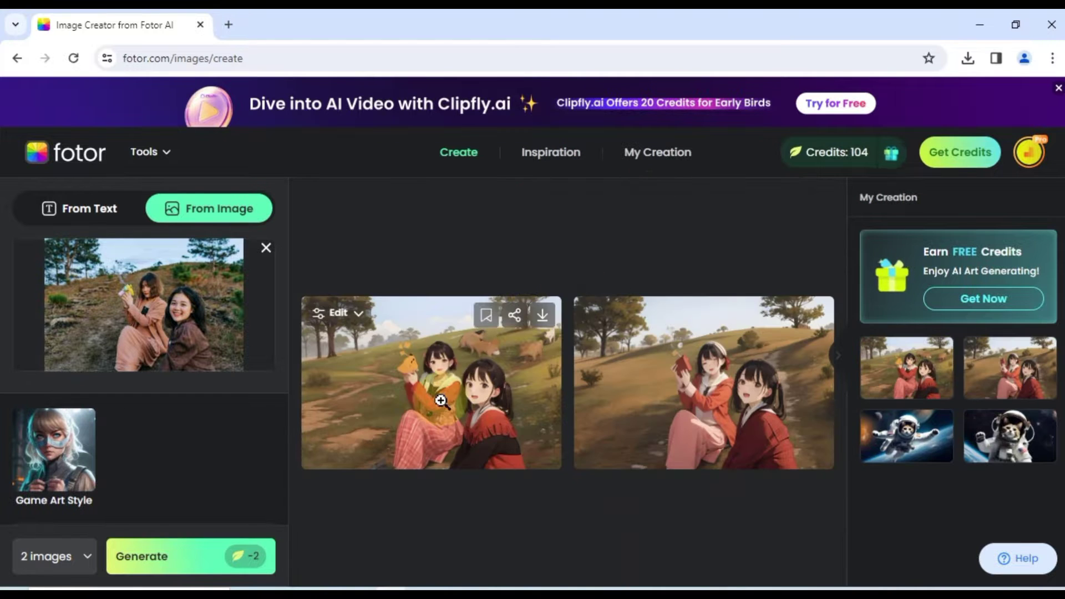
Step: View both generated illustrations of the two women enlarged and download the second one
click(440, 400)
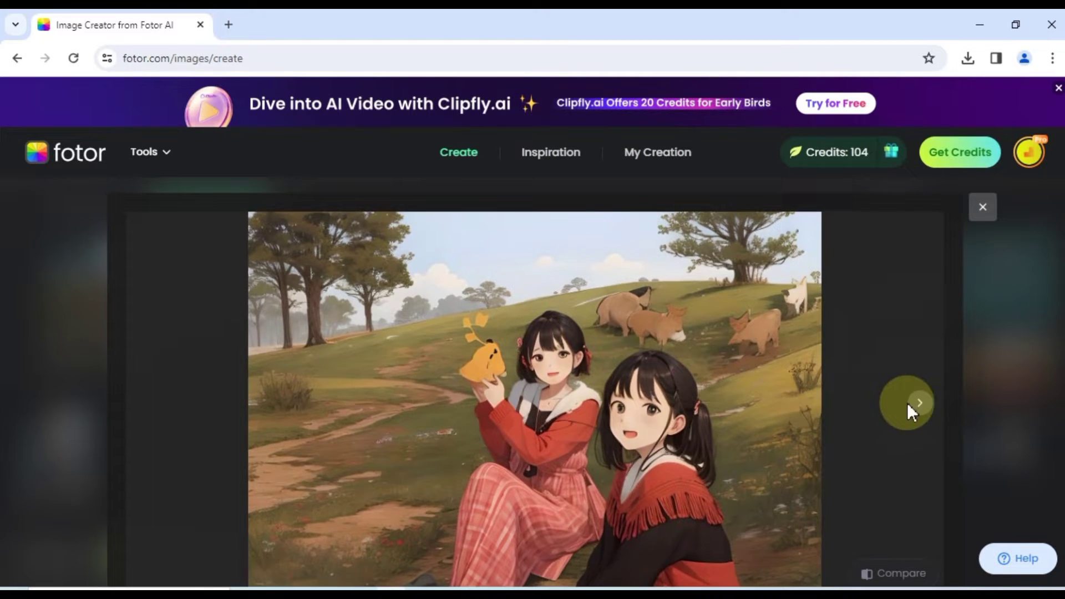
click(913, 404)
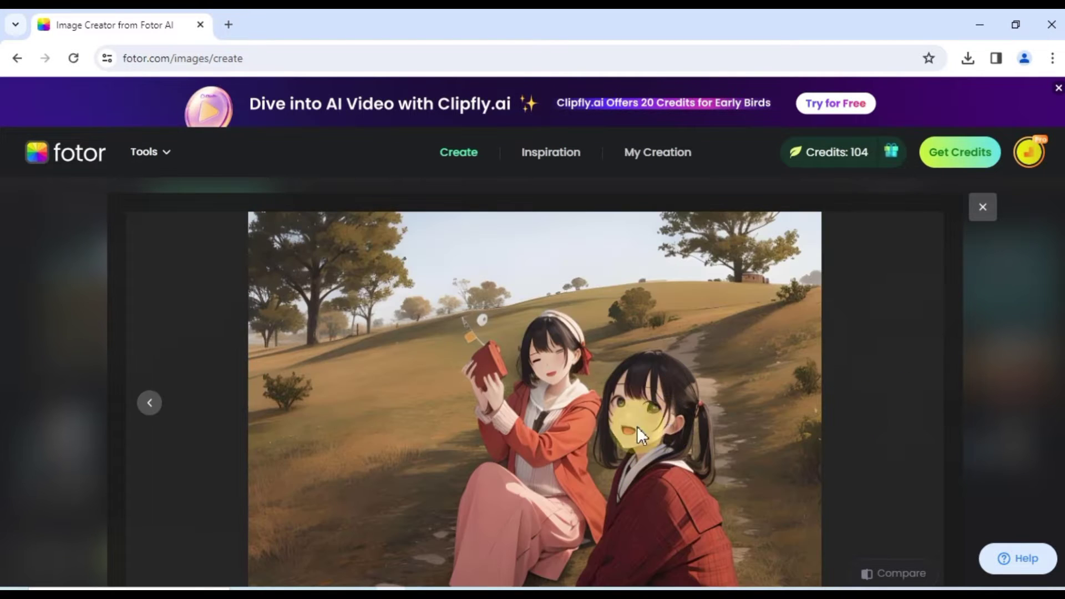
scroll(588, 425, down, 3)
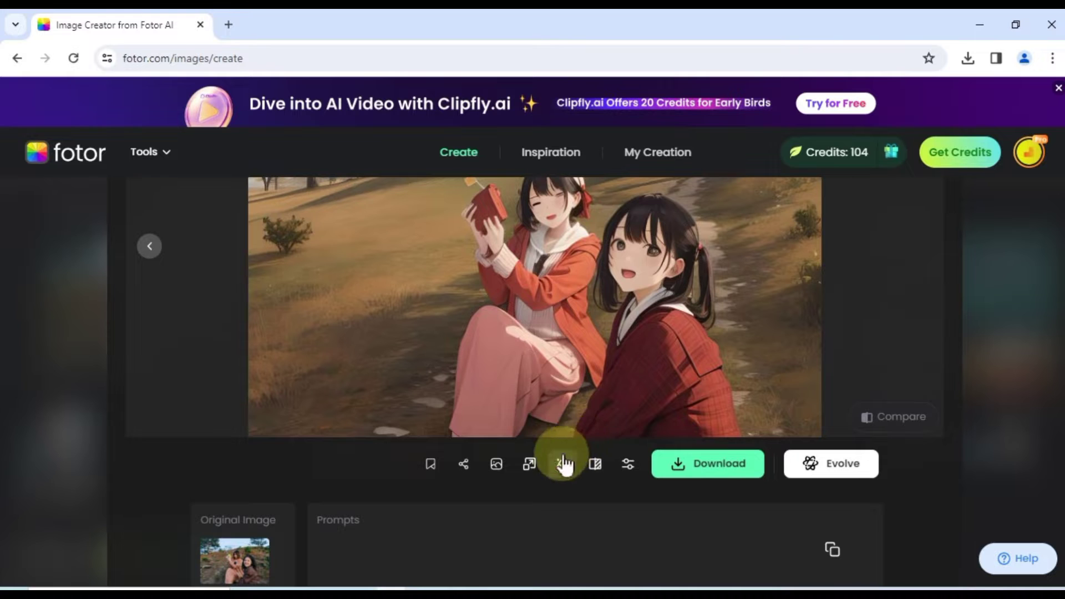
click(698, 463)
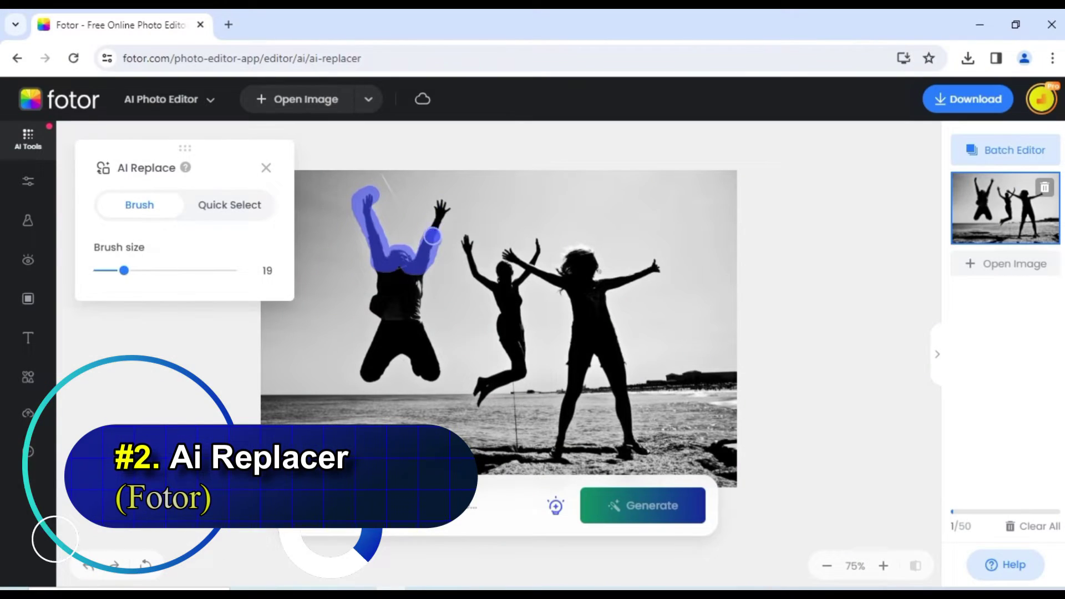
mouse_move(399, 269)
mouse_down()
mouse_move(379, 314)
mouse_move(400, 366)
mouse_up()
click(630, 523)
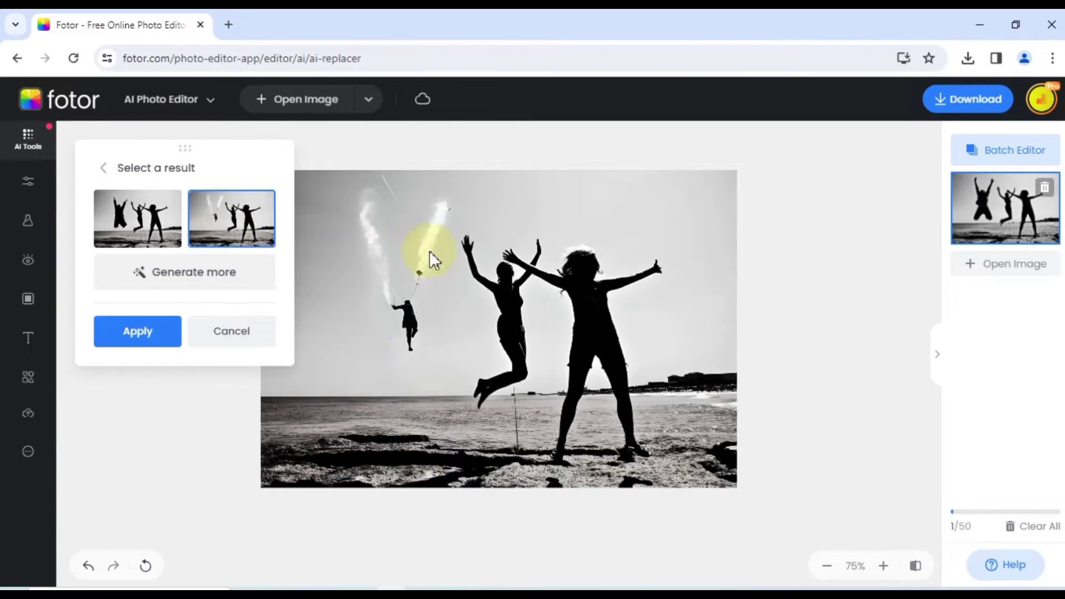
click(138, 297)
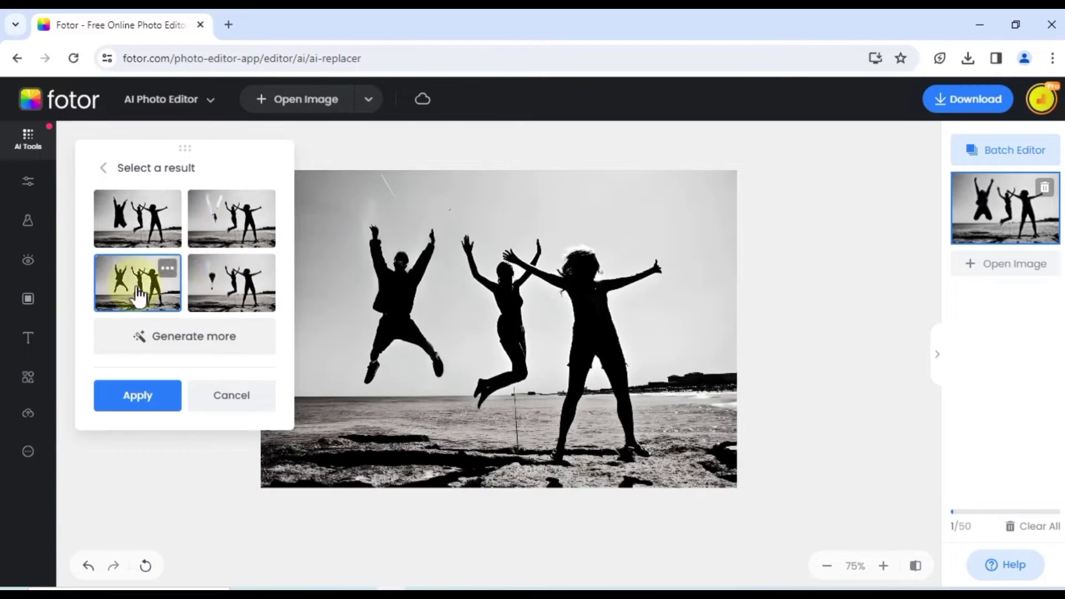
click(220, 277)
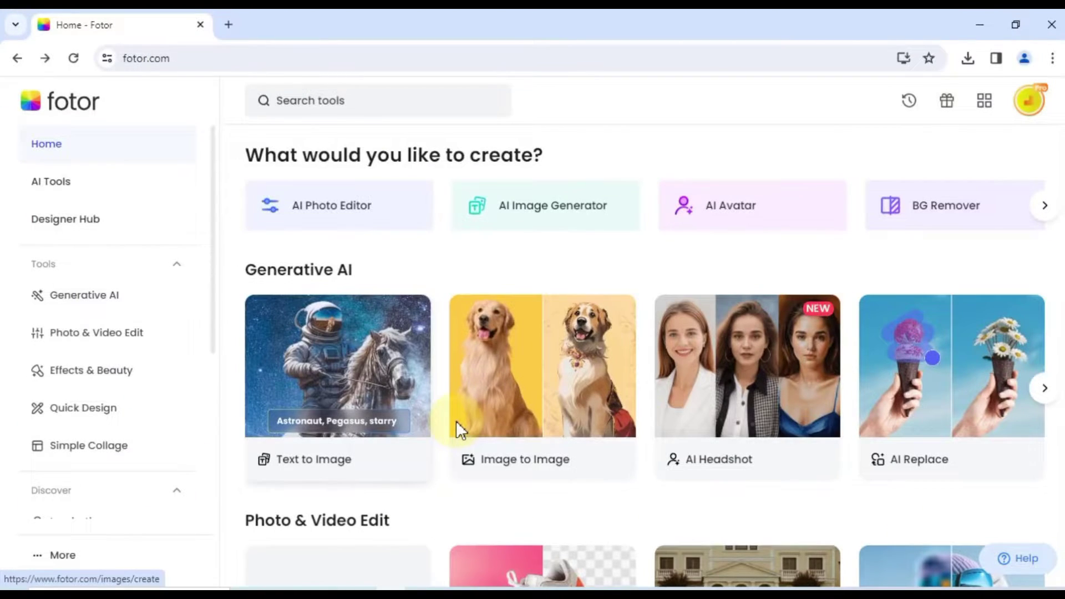
Step: Open the AI Replace tool and upload the black-and-white photo of three people jumping on a beach
click(964, 417)
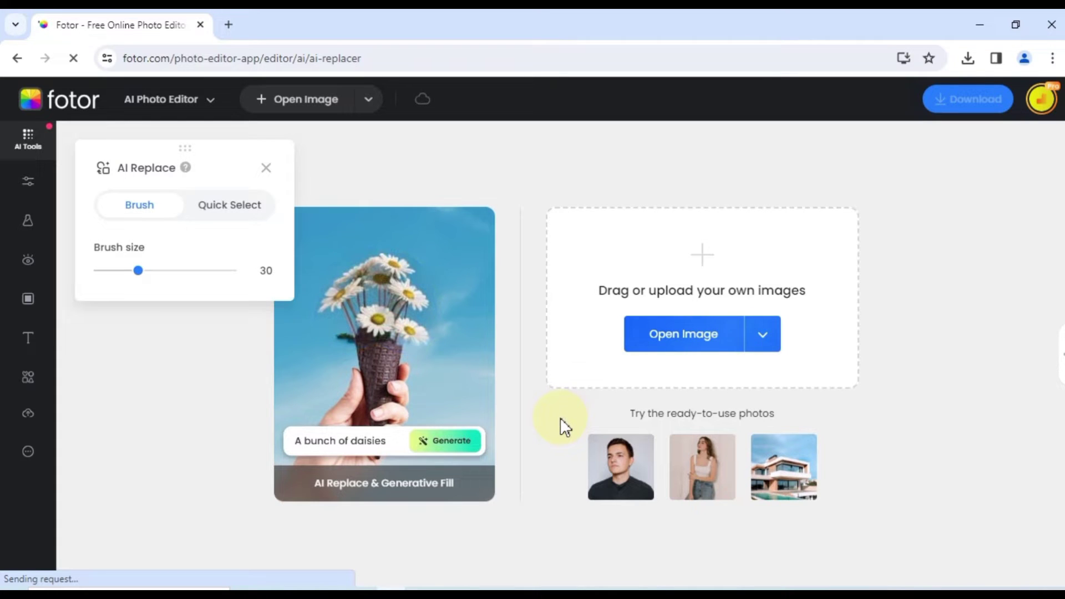
click(686, 344)
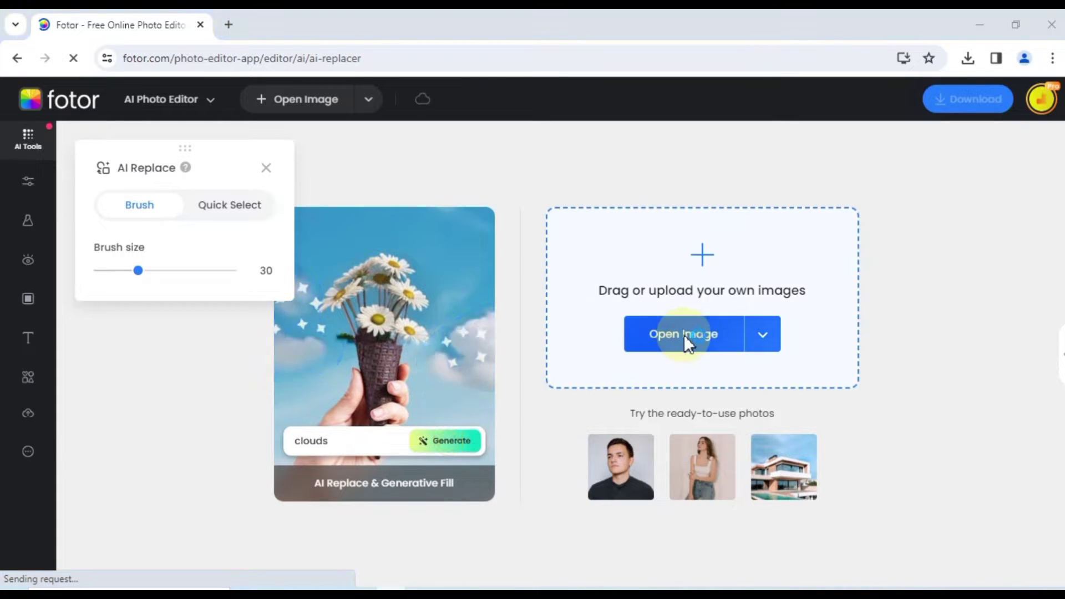
click(277, 222)
click(402, 436)
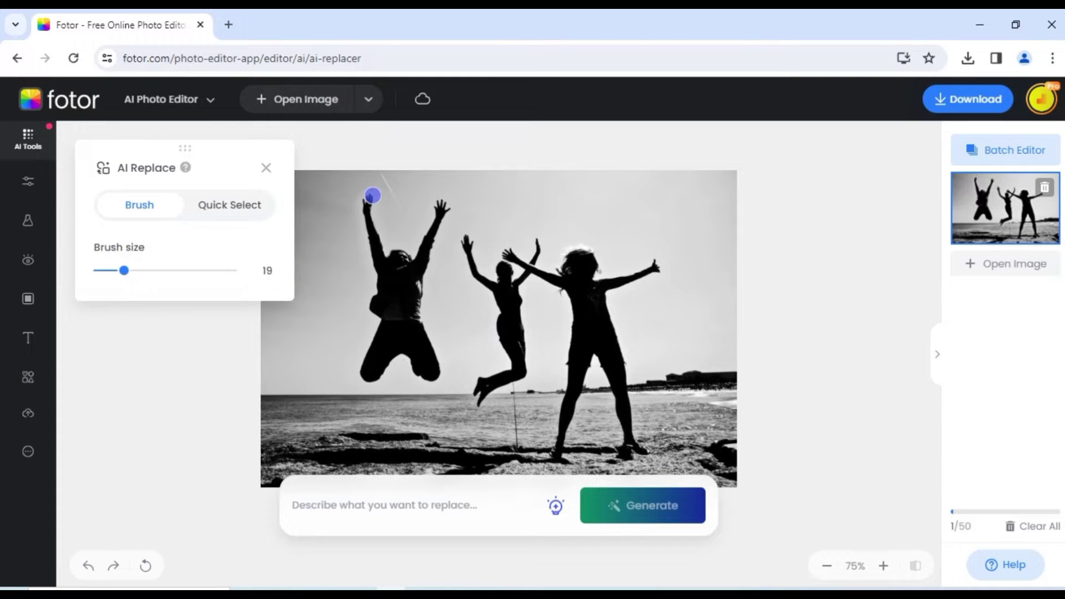
Step: Brush over the leftmost jumper and generate a replacement from "Let's replace the person on the left side with someone in a hot air balloon."
mouse_move(373, 195)
mouse_down()
mouse_move(380, 251)
mouse_move(401, 255)
mouse_move(428, 247)
mouse_move(442, 207)
mouse_move(418, 258)
mouse_move(387, 279)
mouse_move(405, 270)
mouse_move(373, 309)
mouse_move(372, 349)
mouse_move(386, 365)
mouse_move(427, 375)
mouse_move(426, 346)
mouse_move(386, 318)
mouse_move(411, 305)
mouse_move(419, 352)
mouse_up()
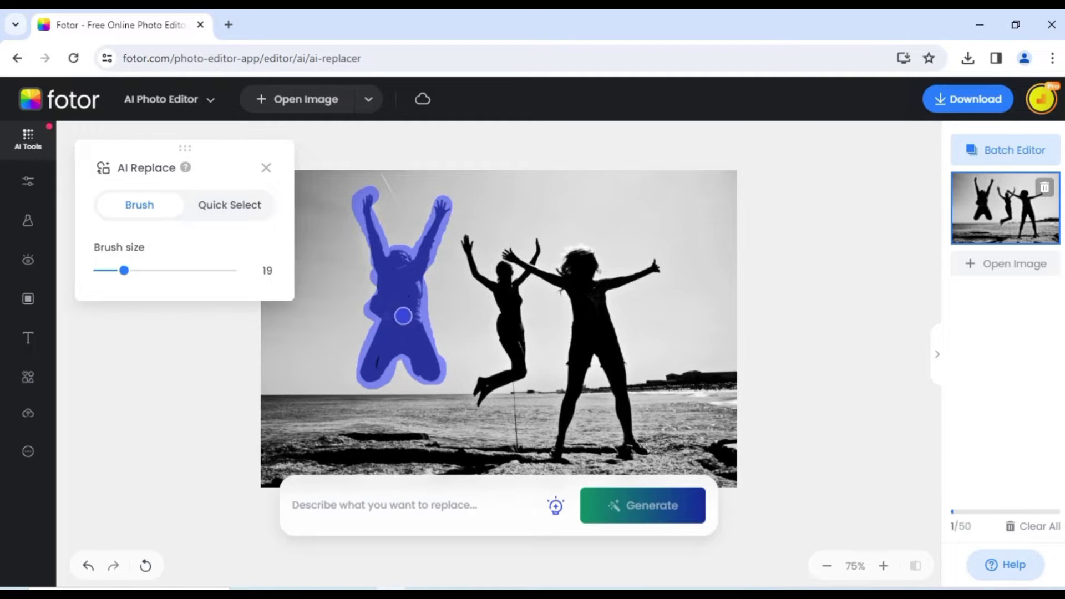
click(452, 511)
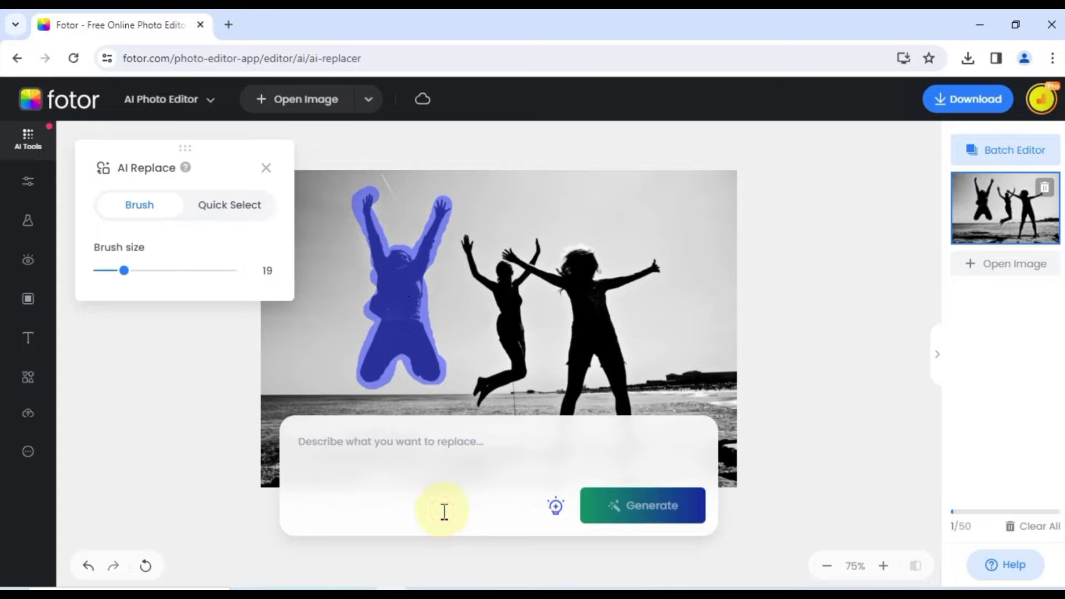
text(Let's replace the person on the left side with someone in a hot air balloon)
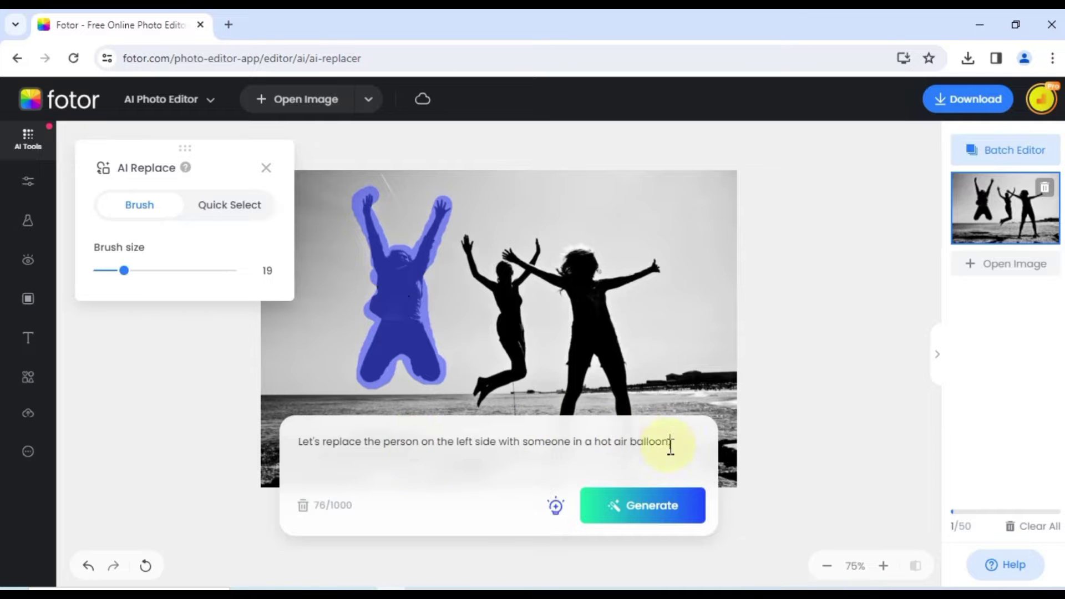
drag(670, 444, 707, 448)
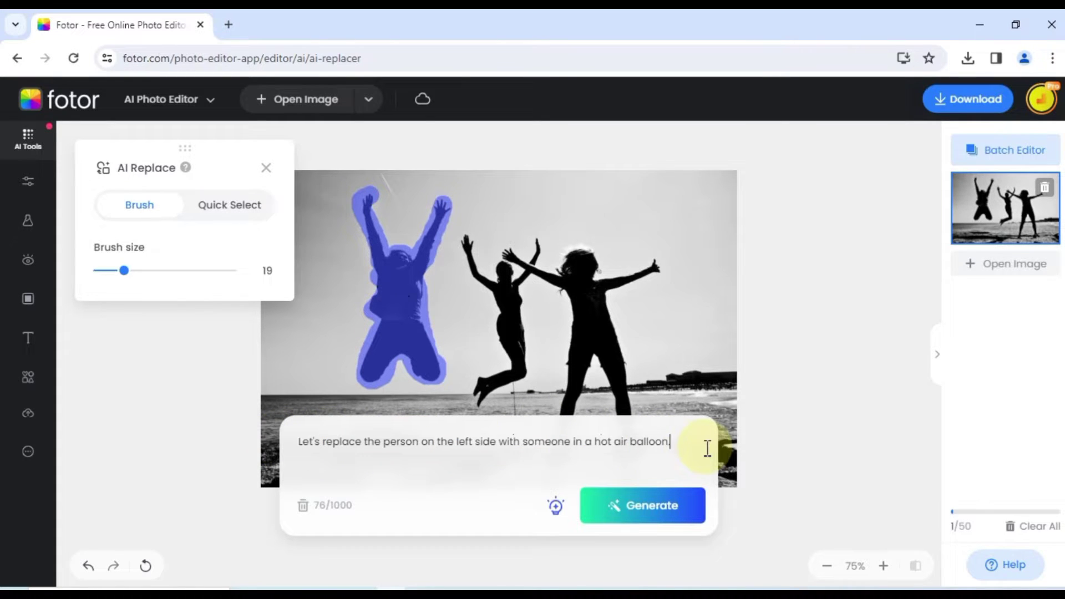
click(630, 516)
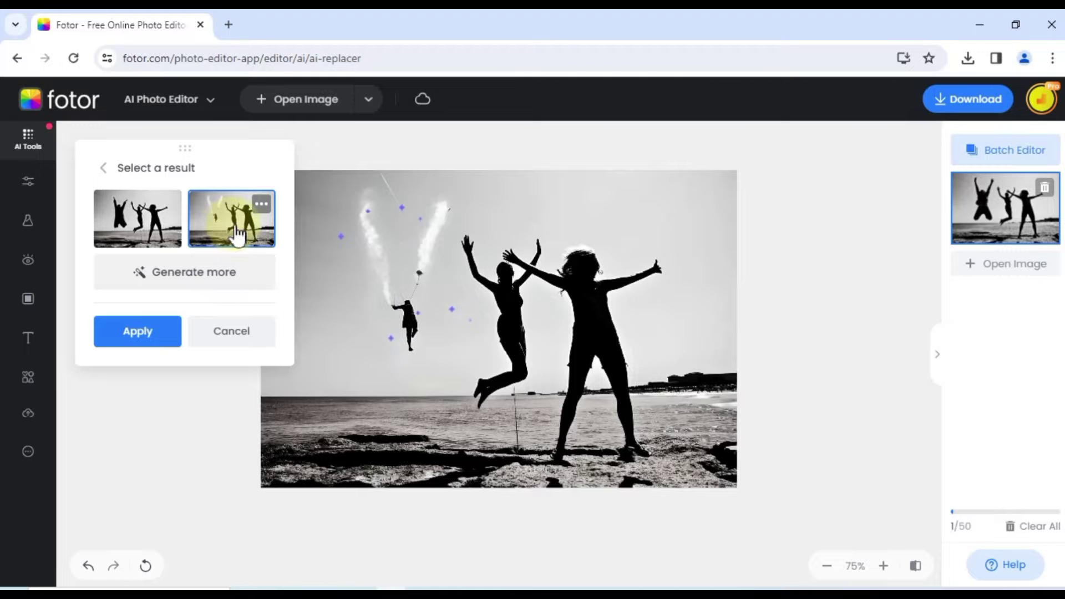
Step: Compare the replacement results, generate two more batches, and select the version with the small figure below two smoke trails
click(134, 228)
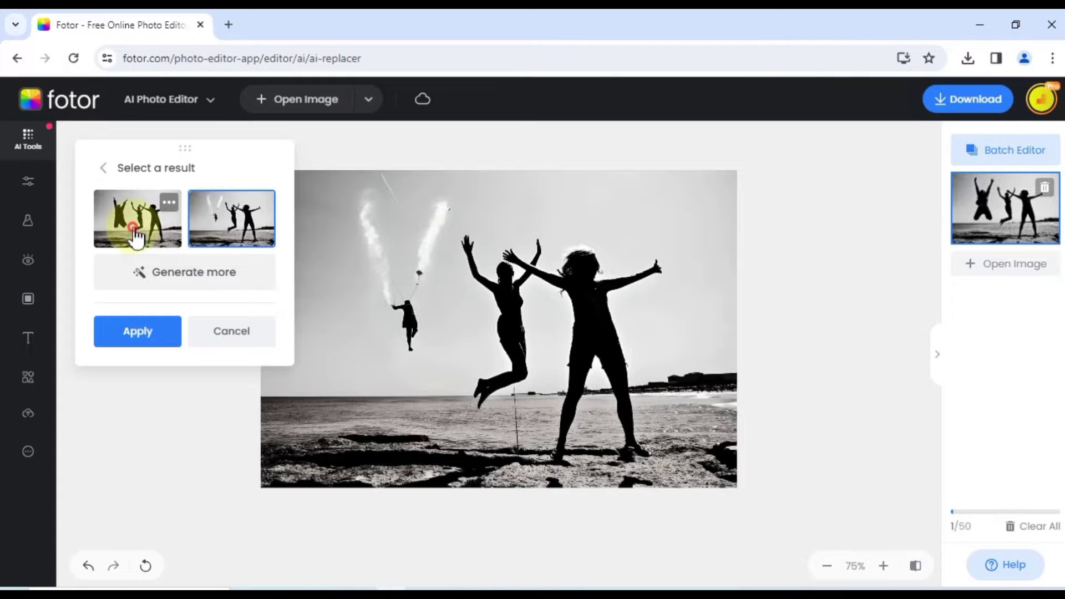
click(211, 230)
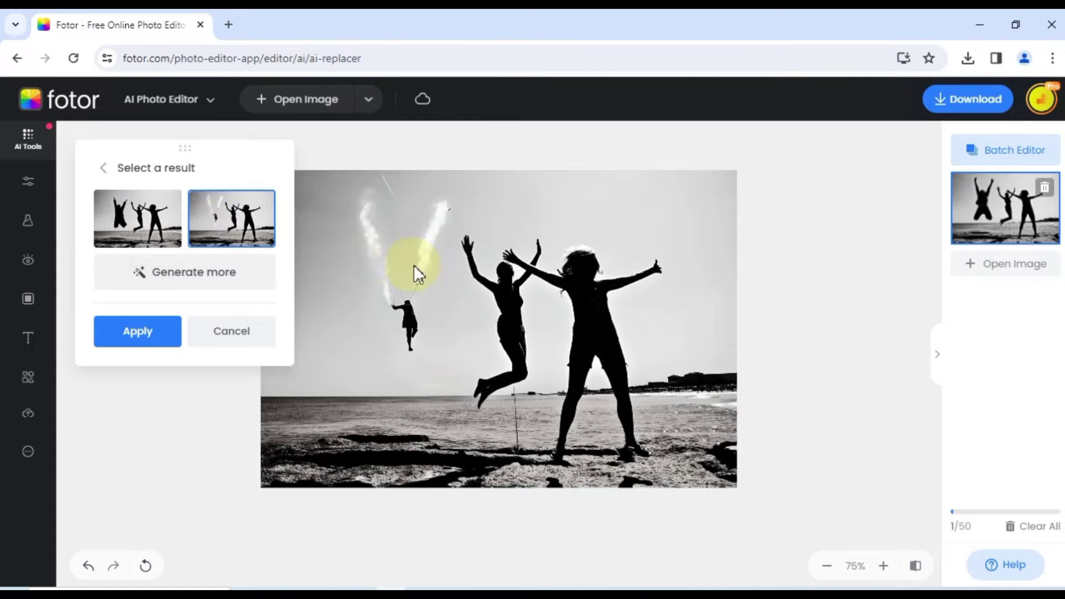
click(245, 280)
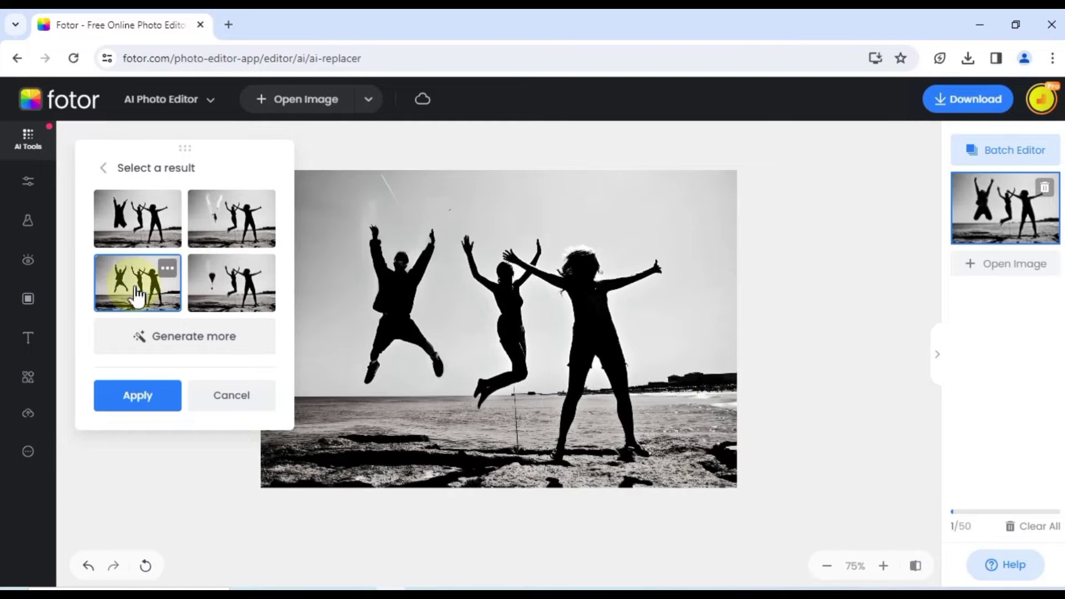
click(224, 281)
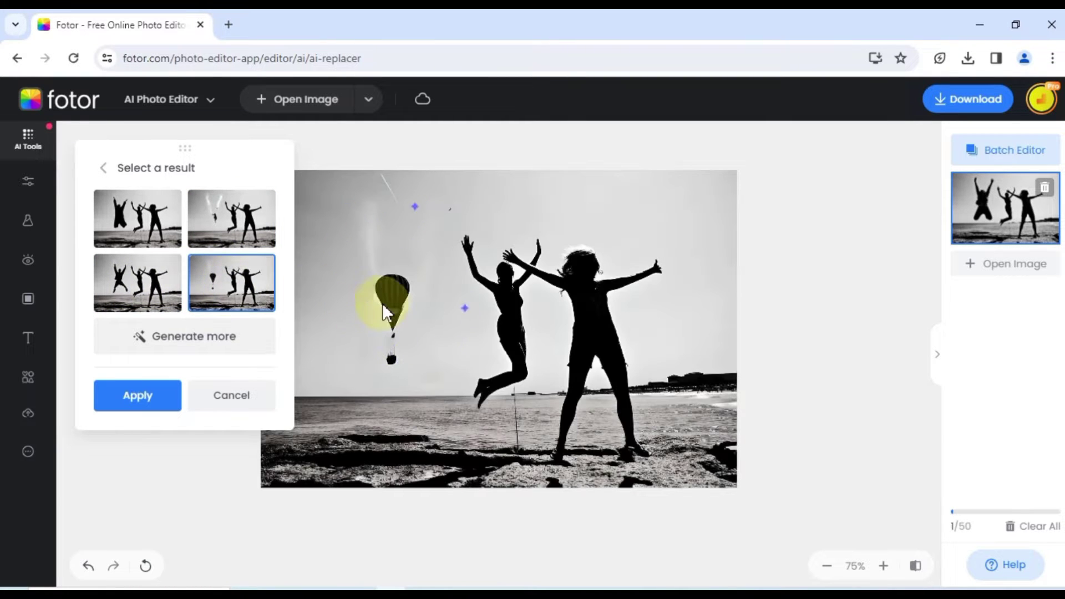
click(226, 337)
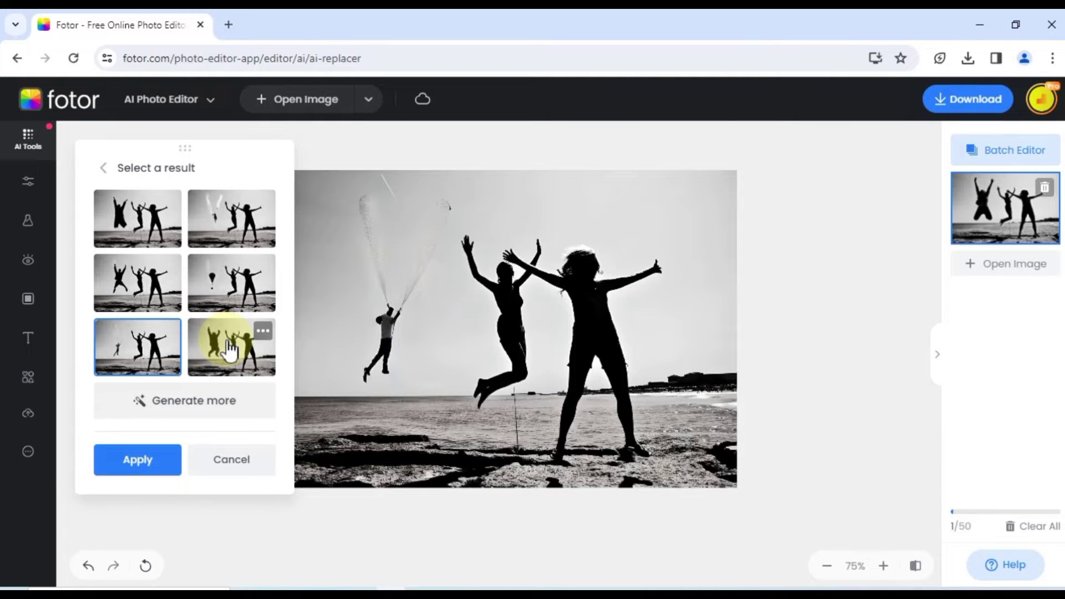
click(215, 230)
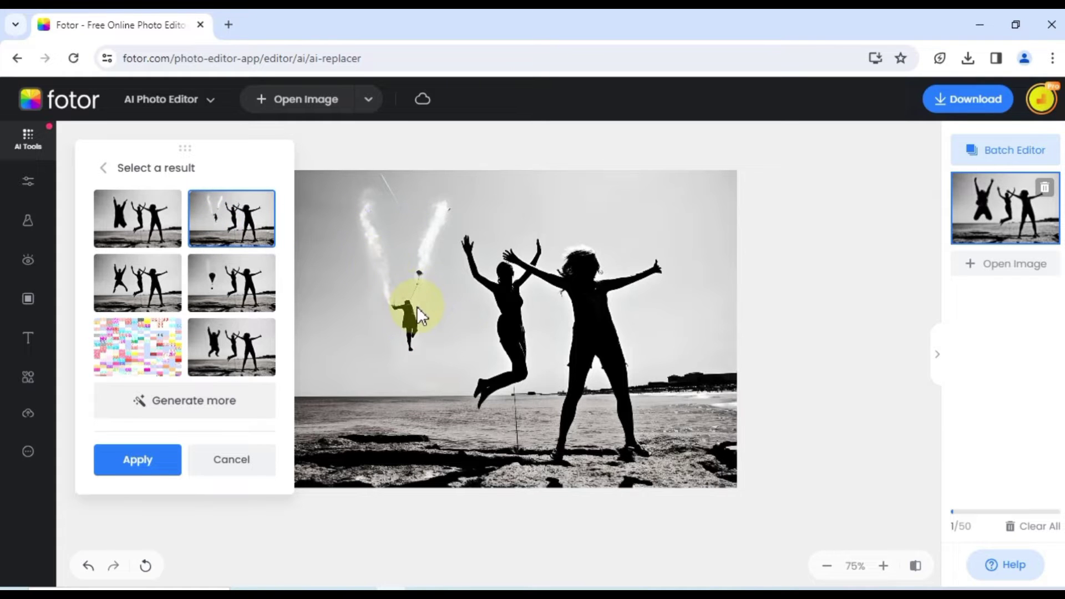
Step: Download the edited beach photo in JPG format with High quality
click(939, 100)
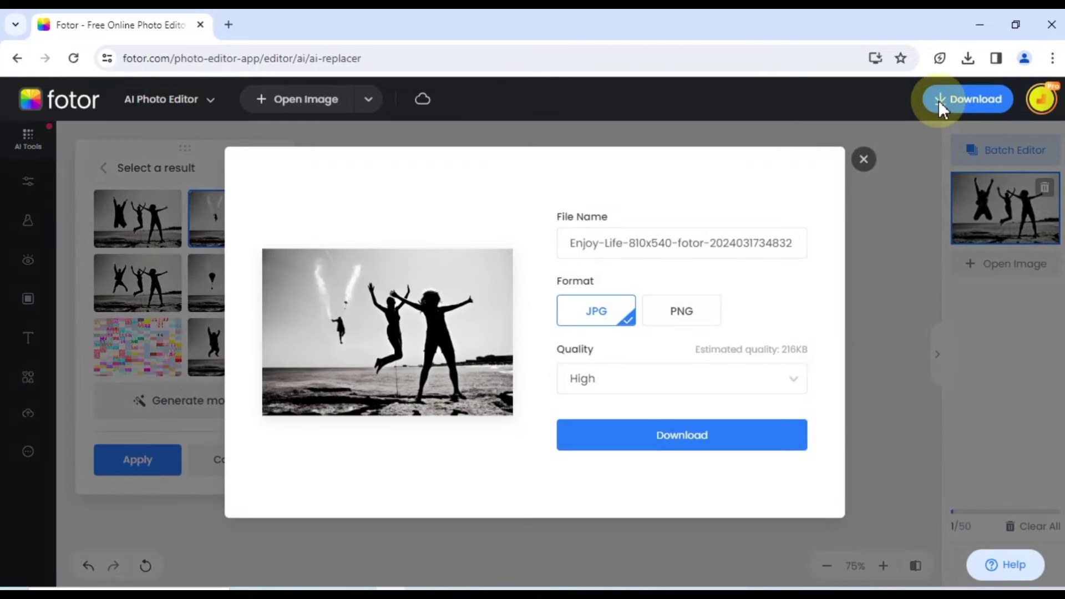
click(680, 317)
click(596, 313)
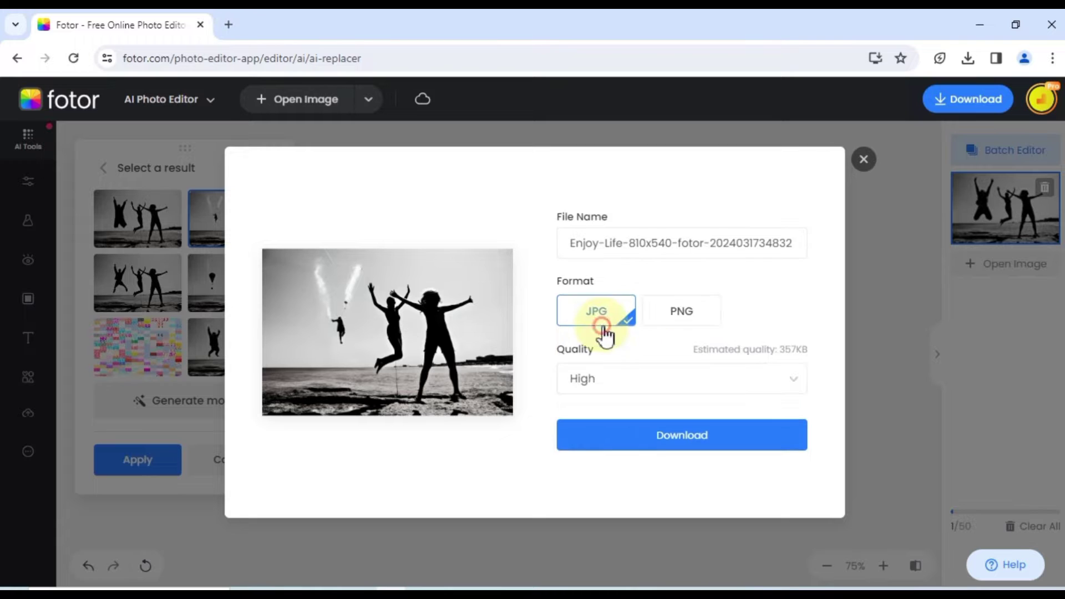
click(616, 379)
click(614, 415)
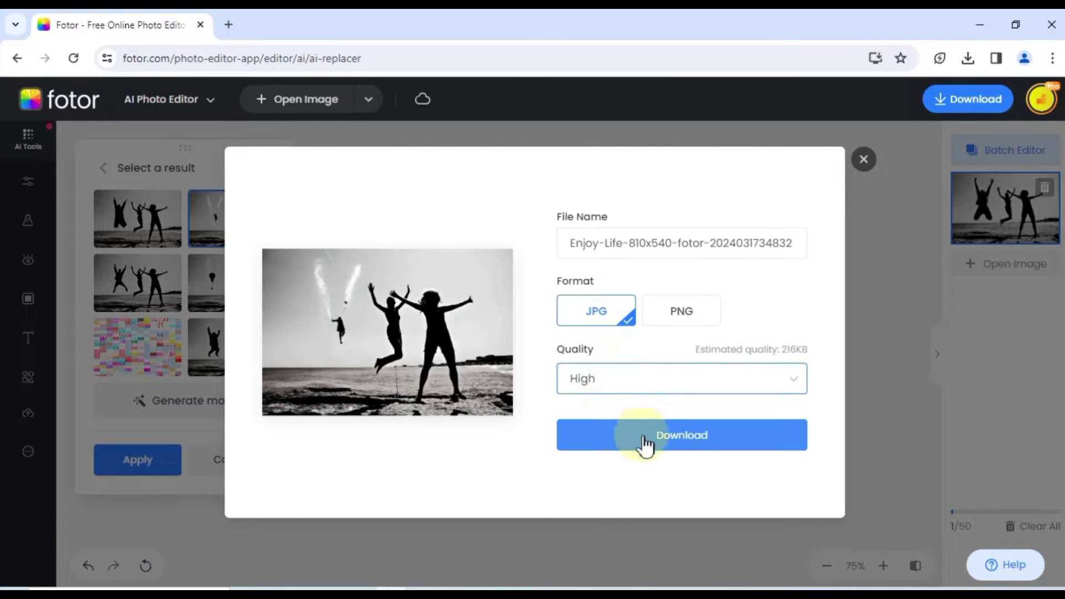
click(660, 441)
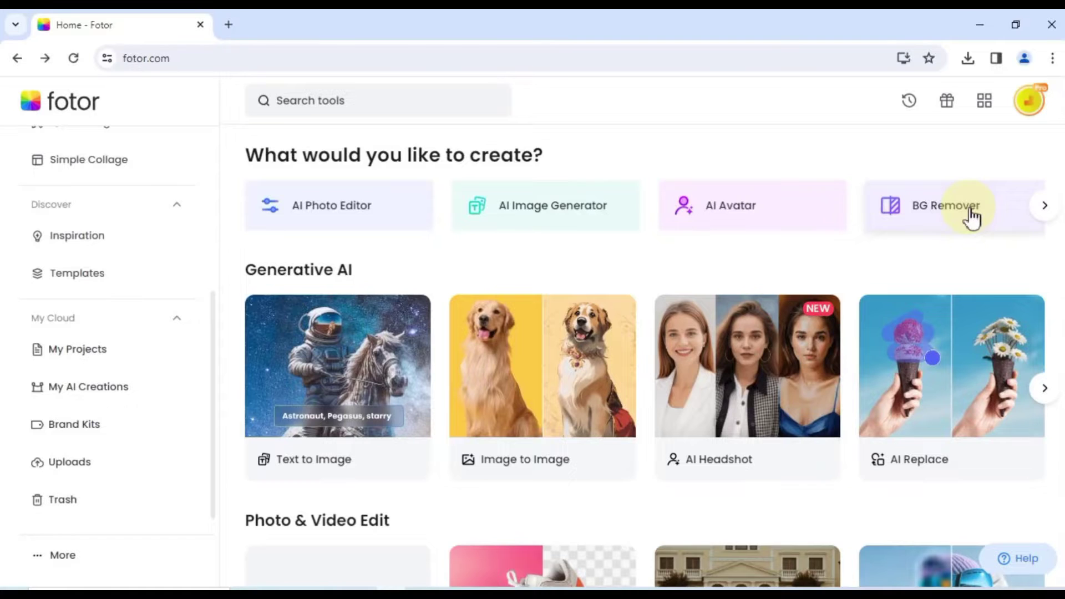
Step: Open the background remover, upload woman-with-red-hair-wearing-beanie-scarf.jpg, and inspect the cutout edges up close
click(994, 217)
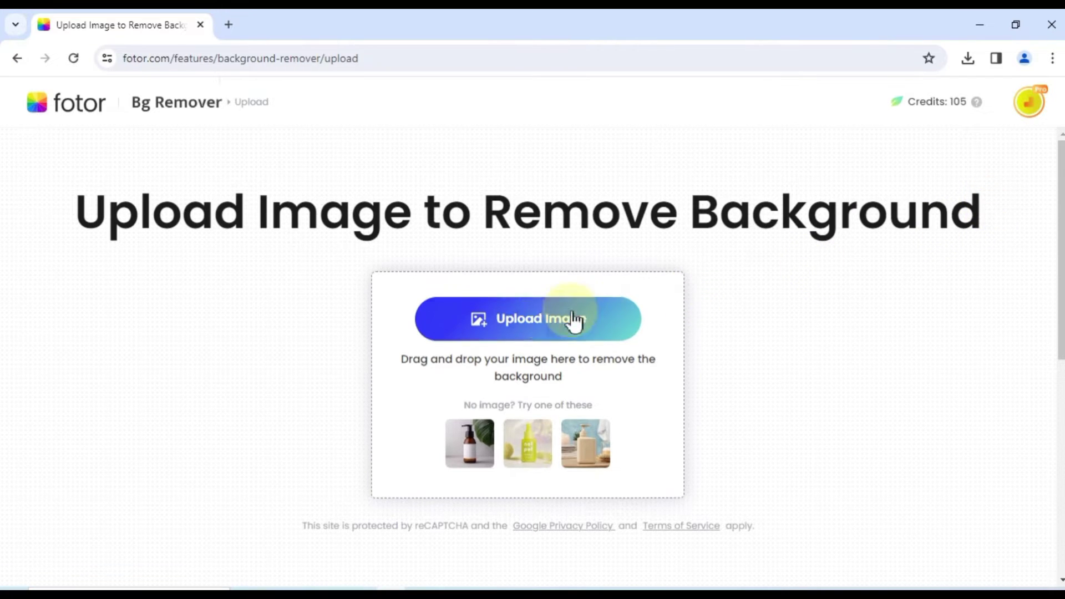
click(542, 327)
click(175, 354)
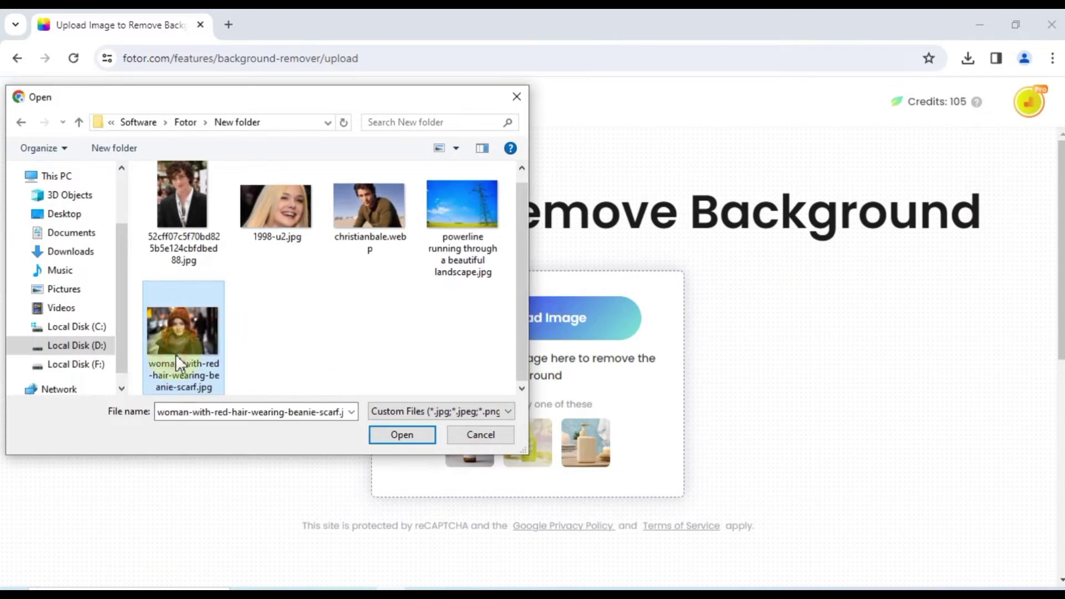
click(402, 435)
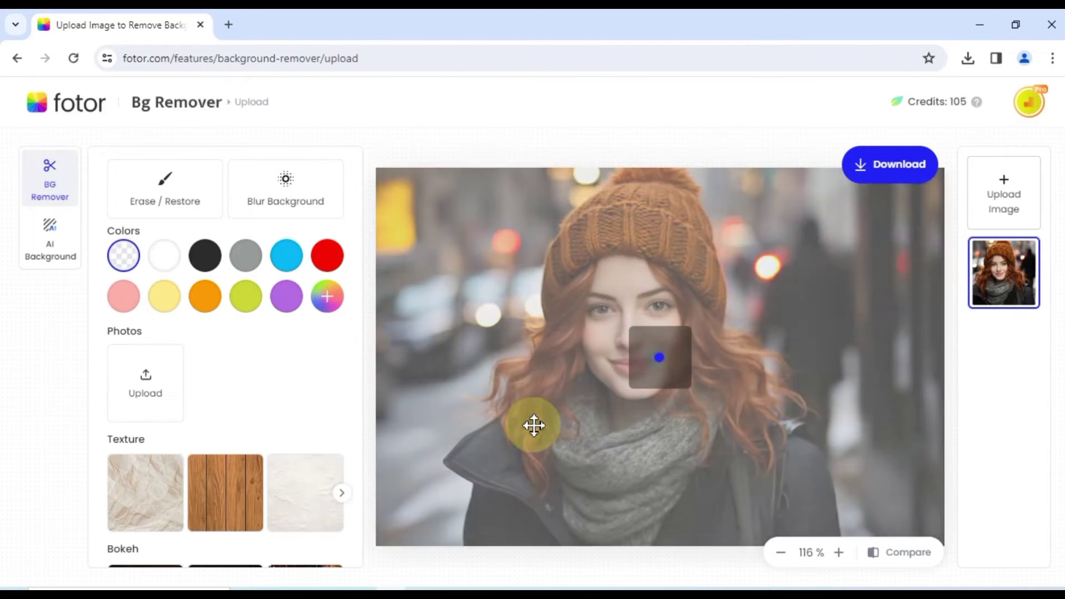
scroll(747, 392, up, 4)
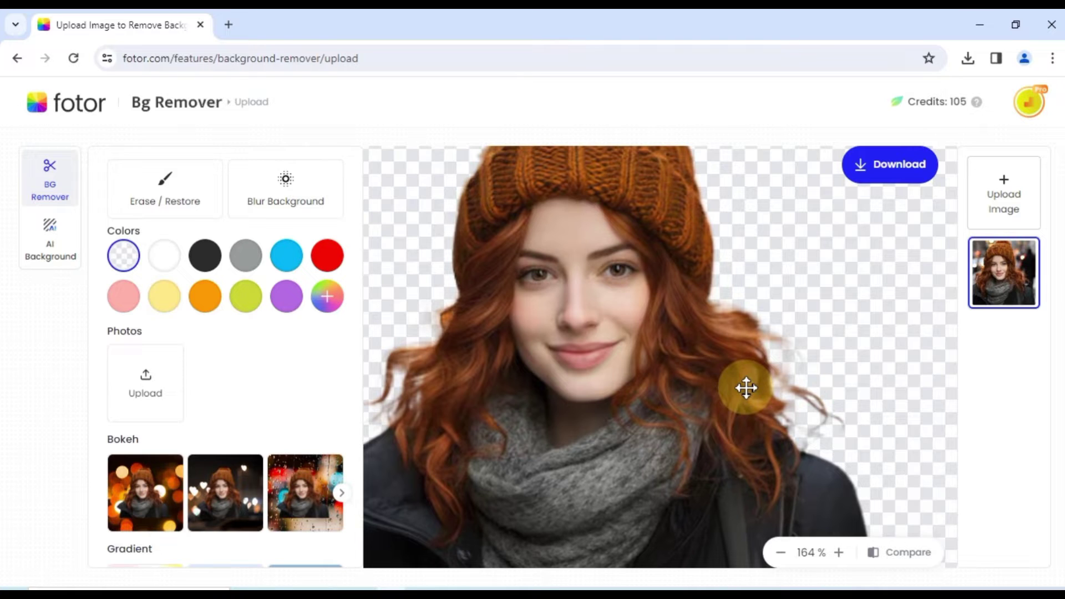
scroll(618, 305, down, 5)
Step: Try white, grey, red, lime green and pink backgrounds behind the woman, and return to the transparent one
click(162, 261)
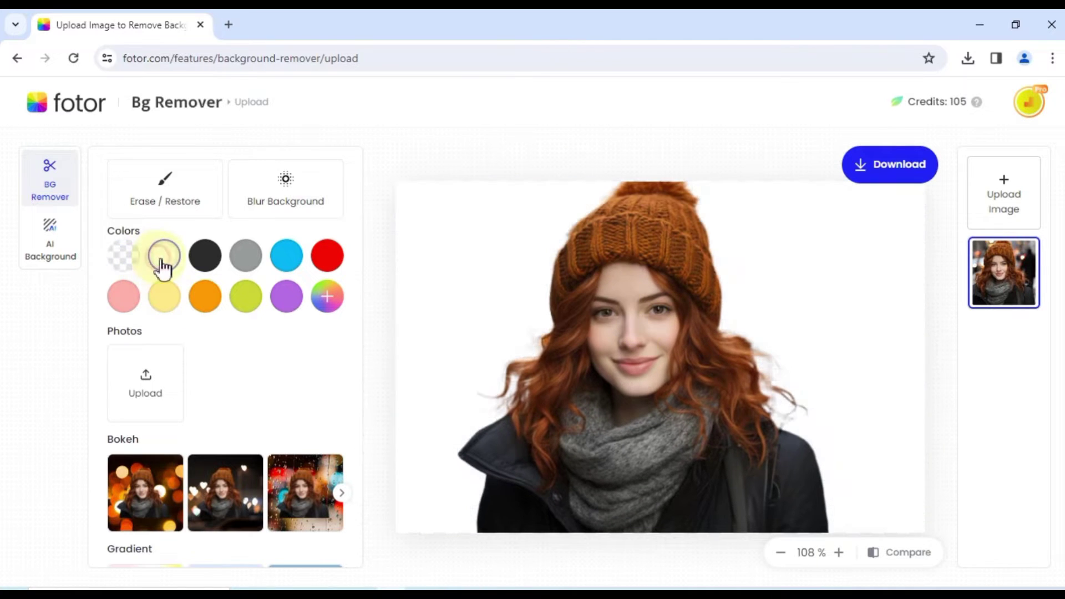
click(233, 260)
click(327, 260)
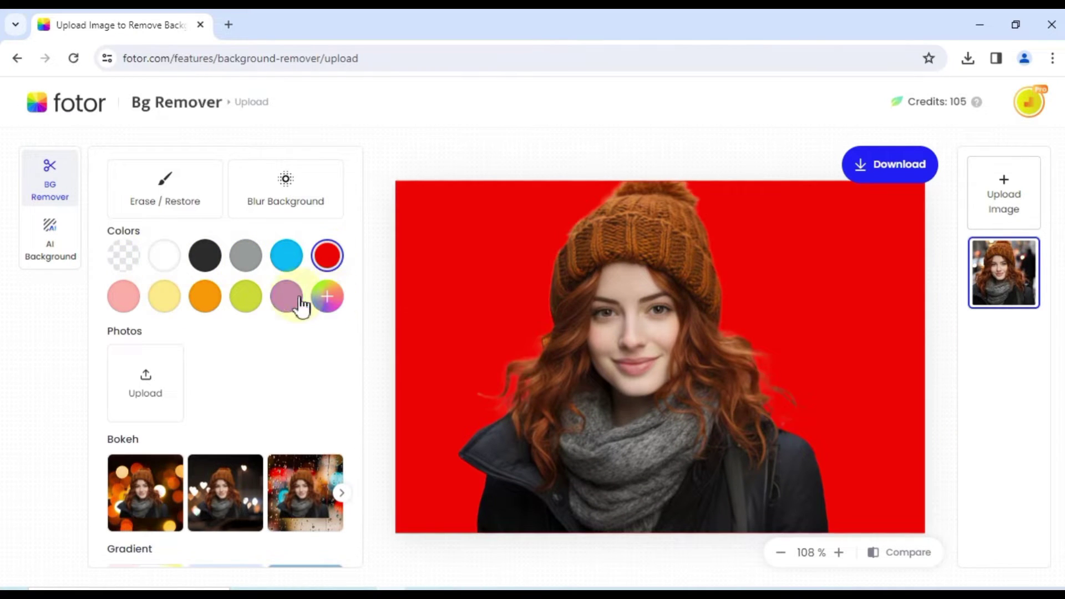
click(246, 296)
click(123, 295)
click(123, 256)
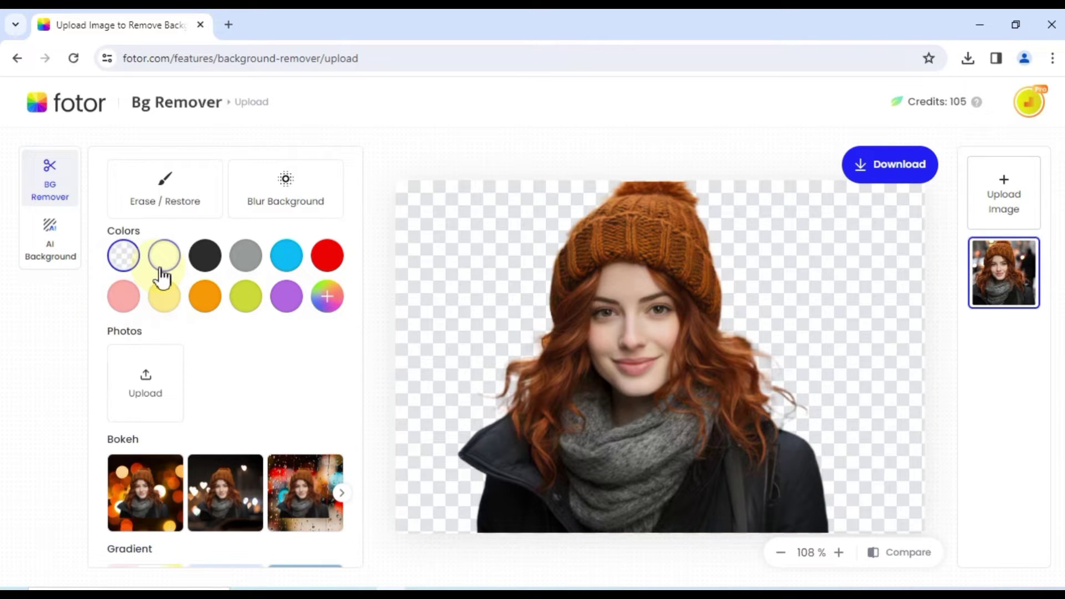
Step: Try the background blur on the woman's photo with the 50 and 30 presets, and apply the 30 preset
click(298, 206)
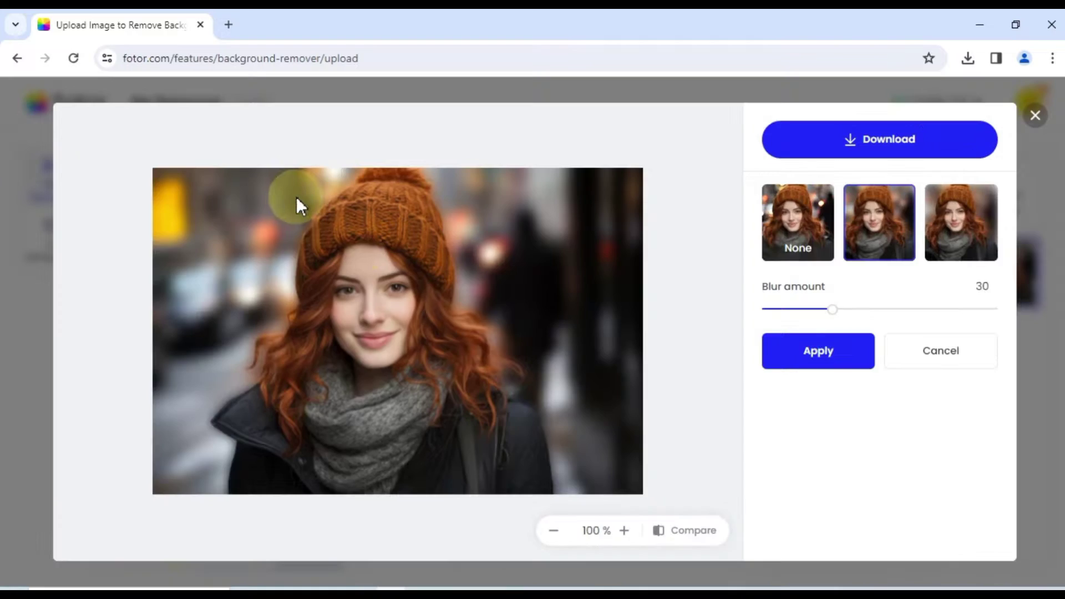
drag(833, 309, 911, 326)
click(952, 245)
click(797, 238)
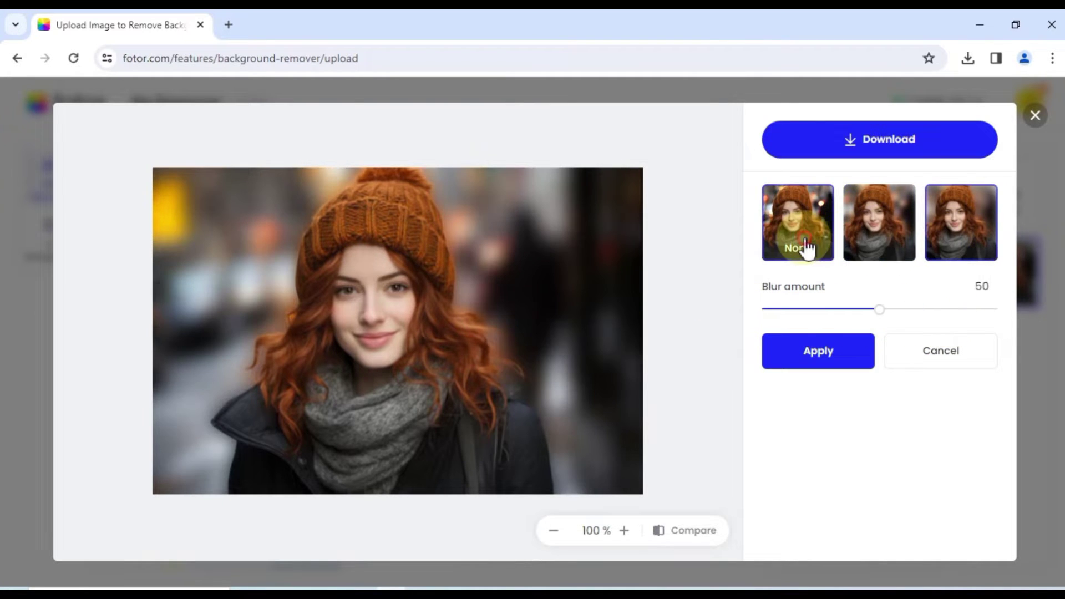
click(874, 244)
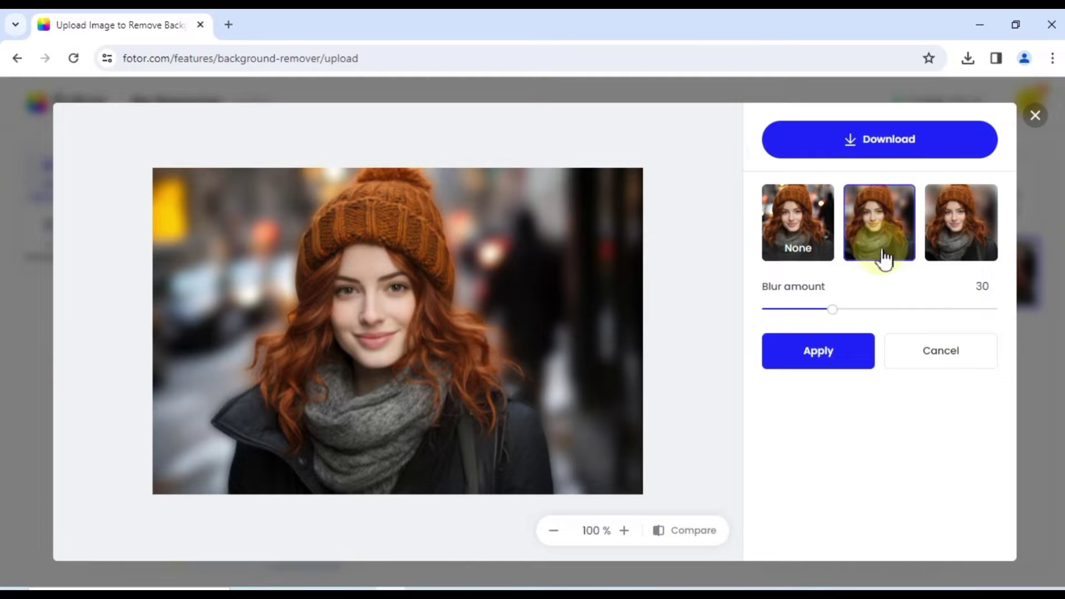
click(820, 364)
click(898, 155)
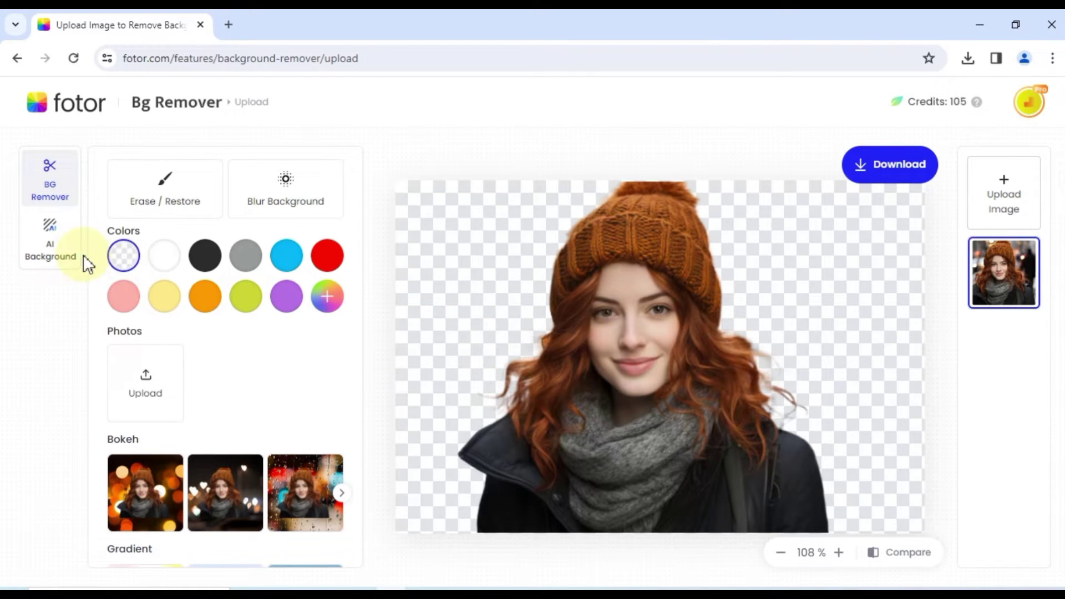
Step: Open the AI background generator, dismiss its placement guide, and select the Water and Minimalist studio styles
click(63, 252)
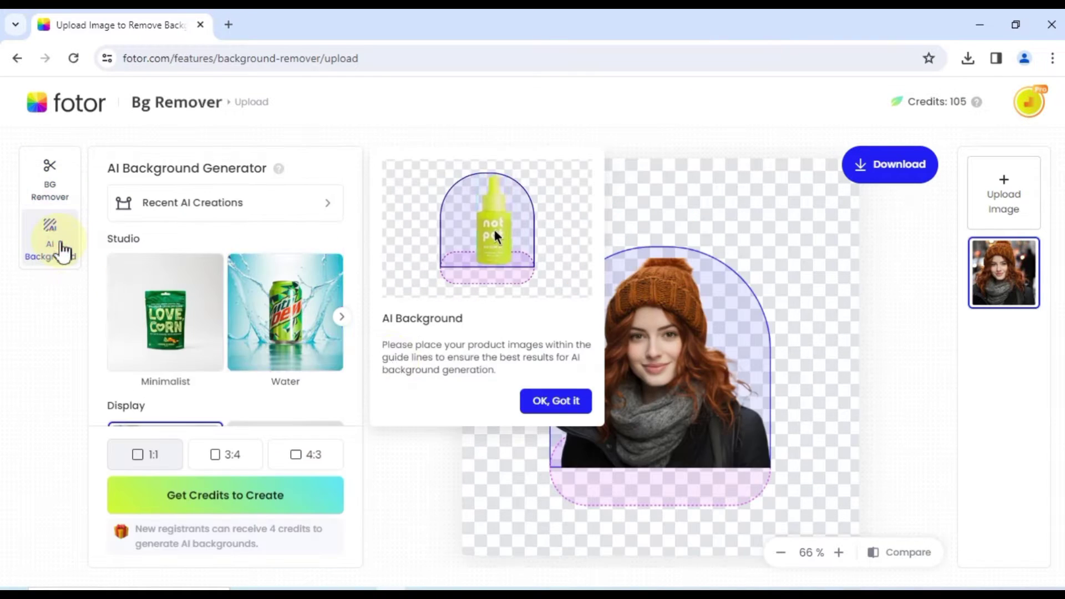
click(558, 401)
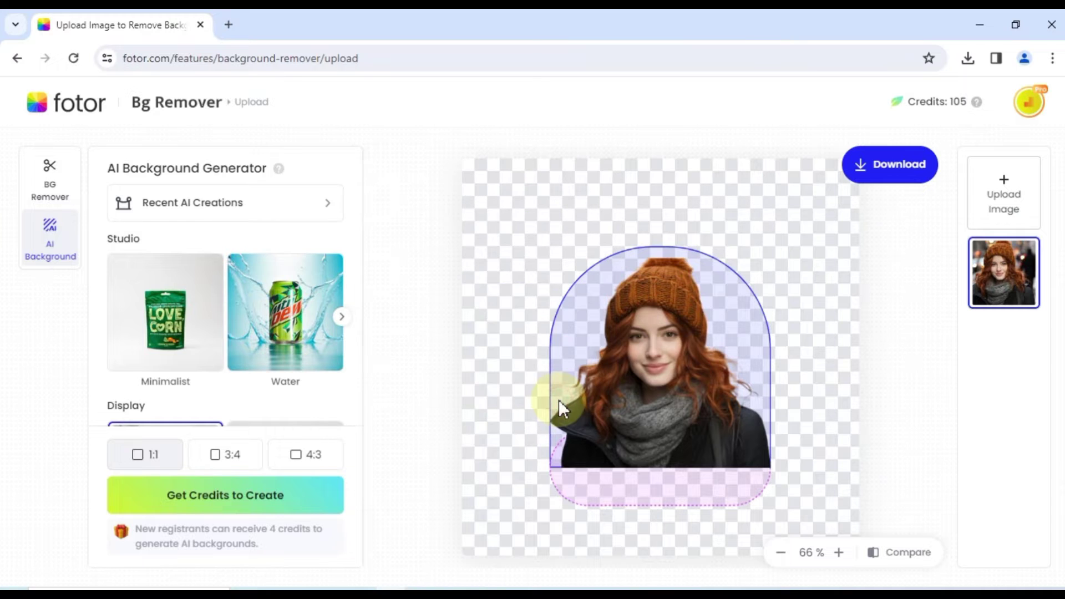
click(266, 341)
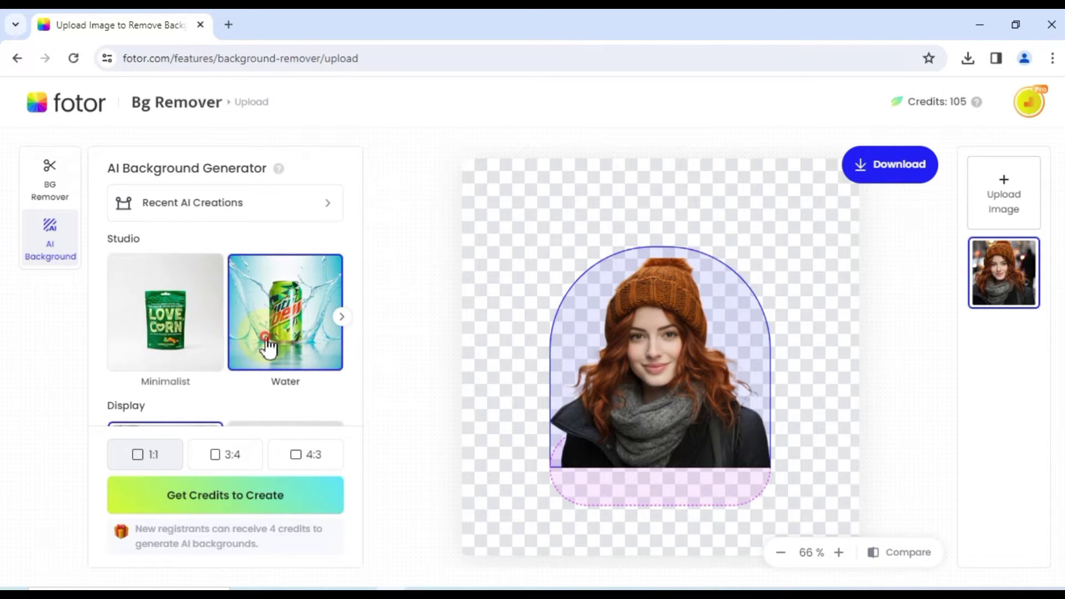
click(221, 339)
scroll(221, 340, down, 2)
scroll(220, 339, up, 2)
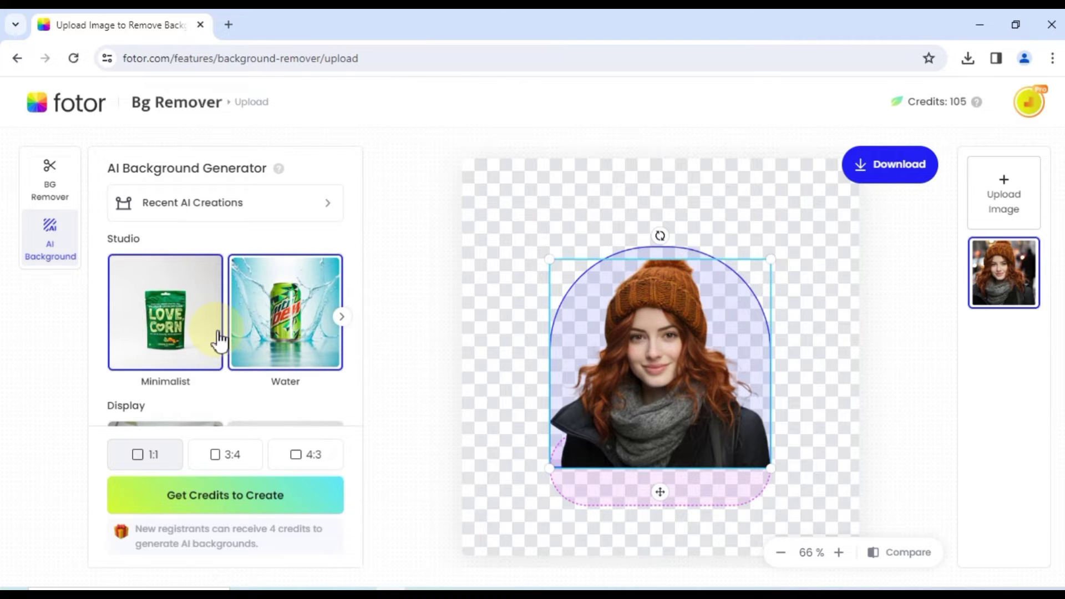
Step: Return to the background remover and try the first three Bokeh backgrounds behind the woman
click(61, 179)
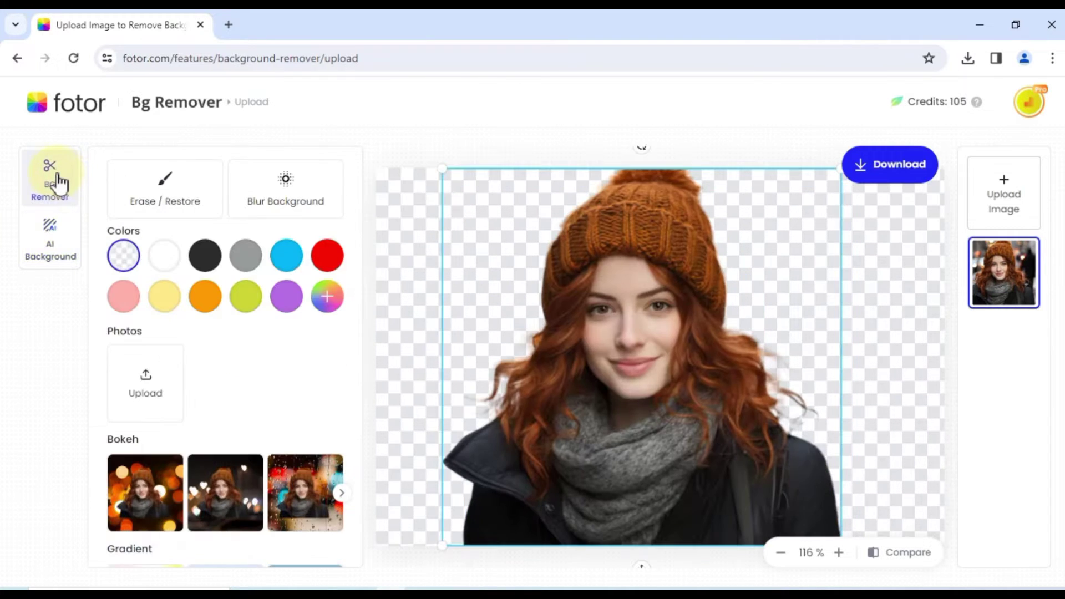
scroll(189, 419, down, 2)
click(145, 430)
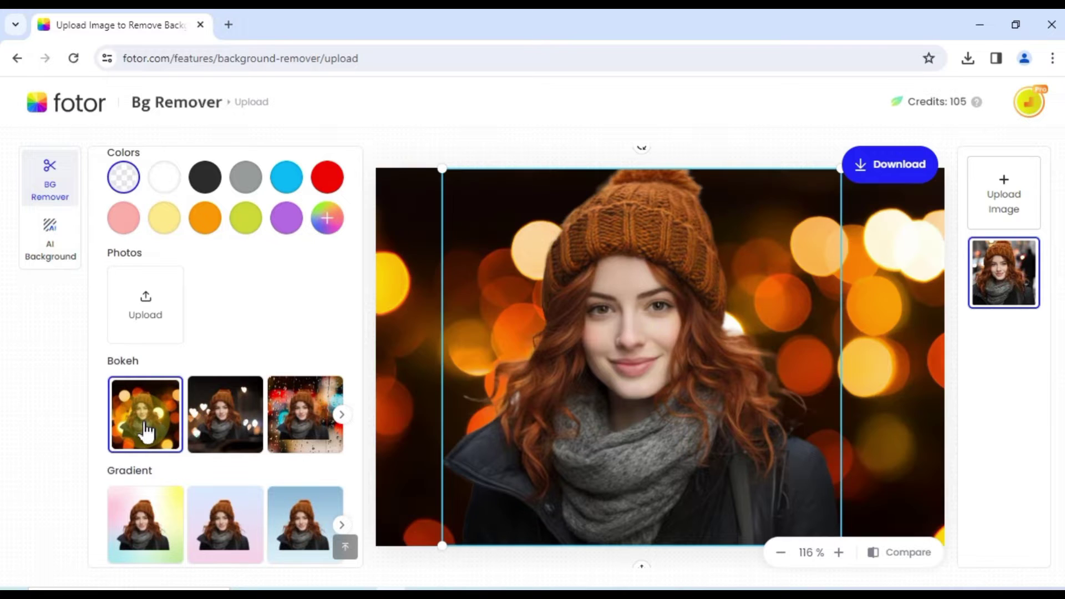
click(225, 427)
click(569, 372)
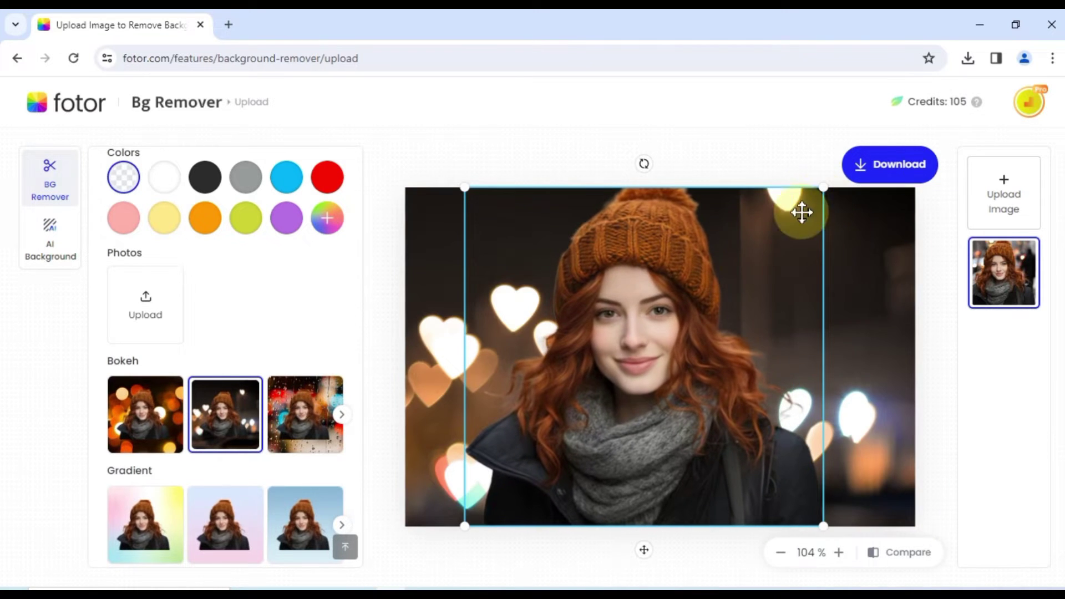
click(294, 416)
Step: Try the black-and-white street background with orange buildings, and restore the transparent background behind the woman
scroll(249, 400, down, 4)
click(249, 419)
scroll(250, 416, down, 8)
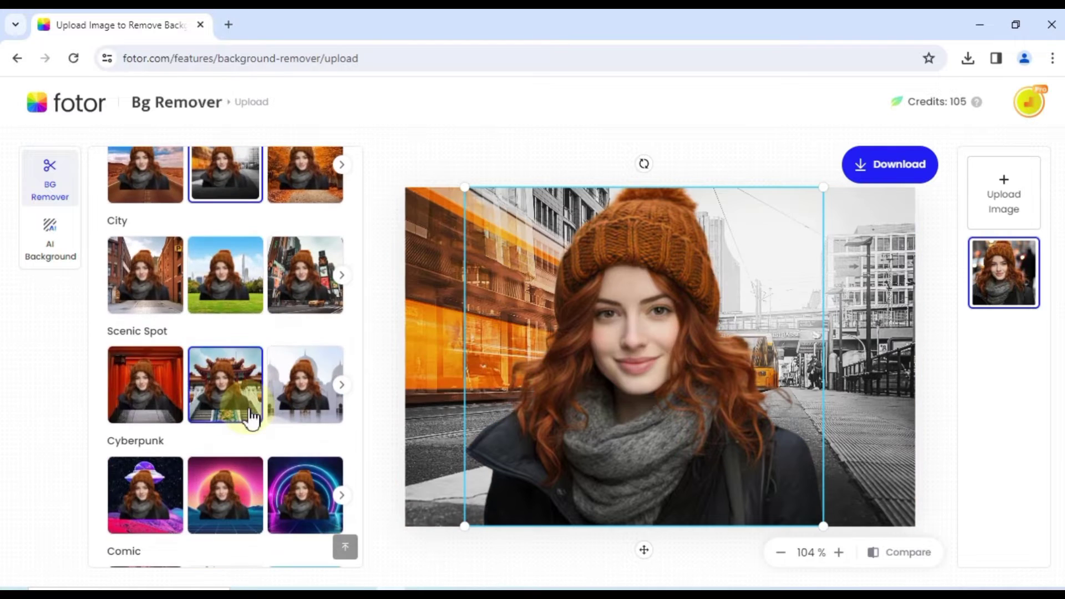
scroll(250, 416, up, 15)
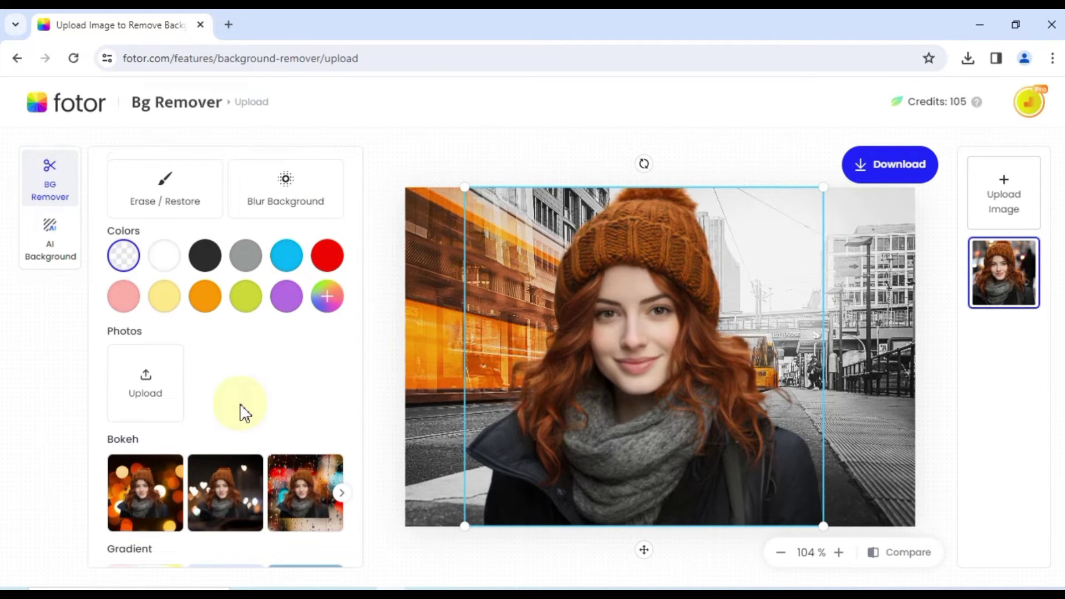
click(142, 385)
click(478, 434)
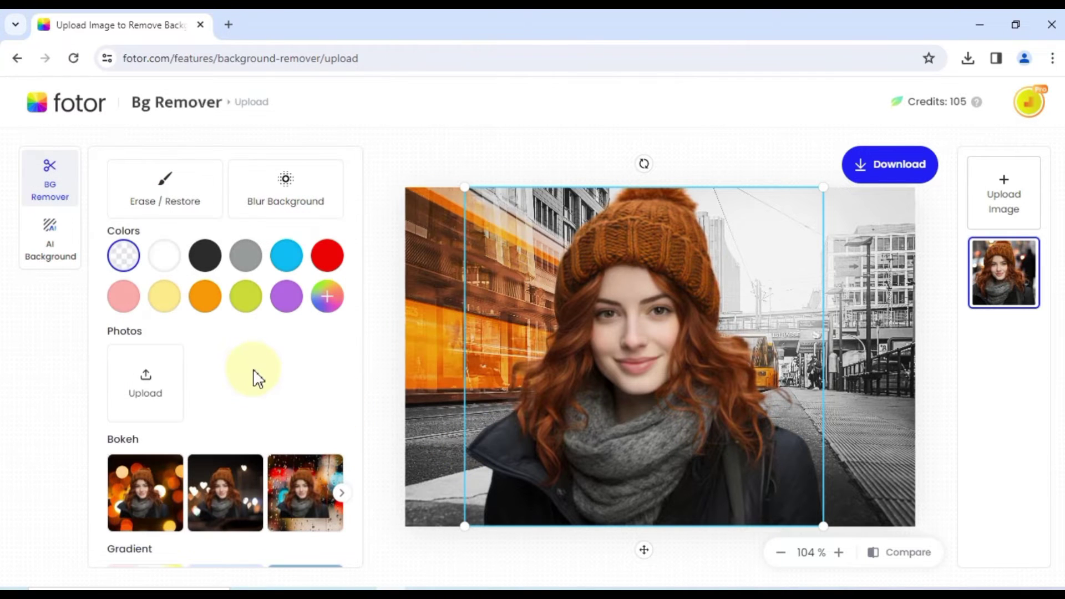
click(120, 260)
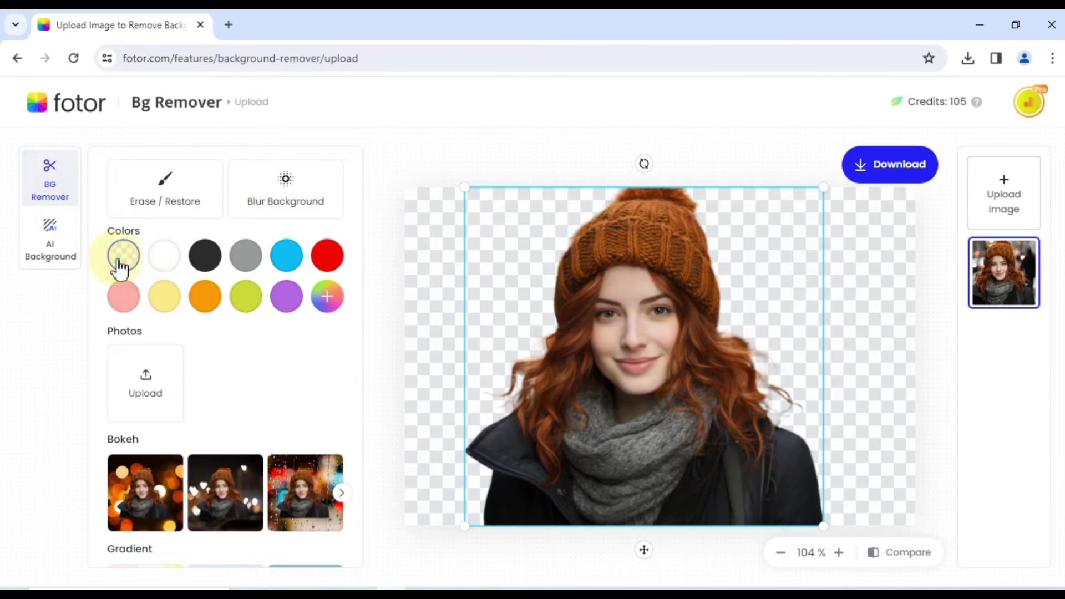
Step: Download the transparent cutout of the woman as an HD Image at 626 x 417 px
click(886, 165)
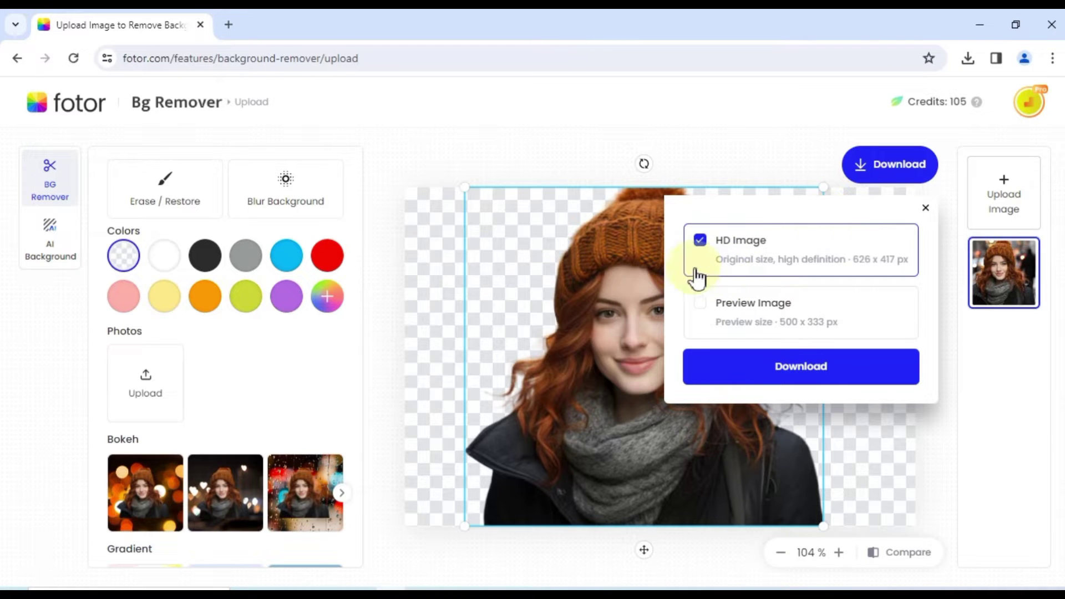
click(700, 304)
click(699, 240)
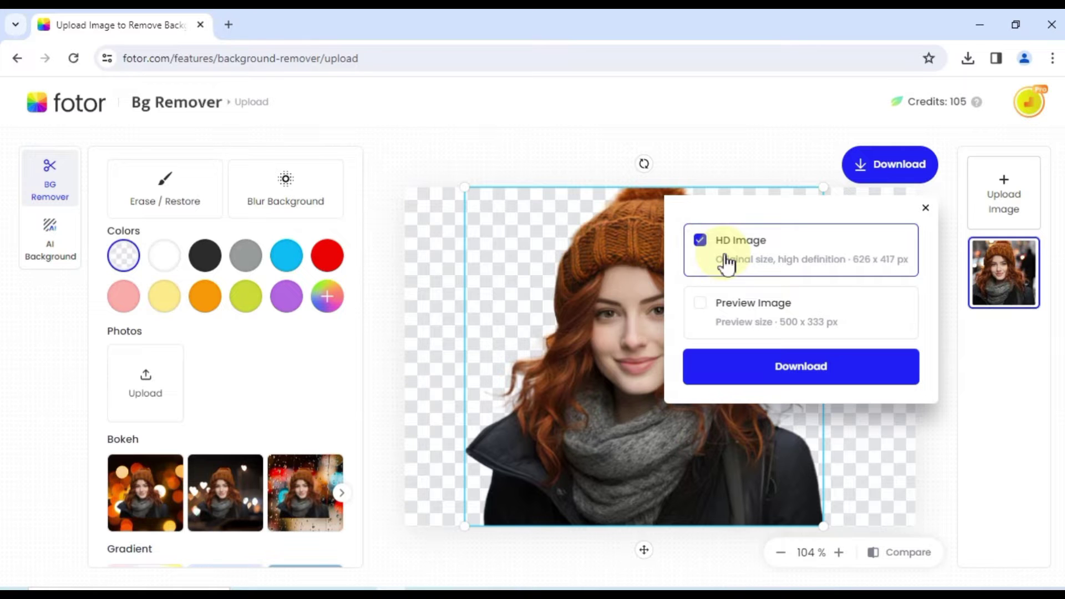
click(805, 367)
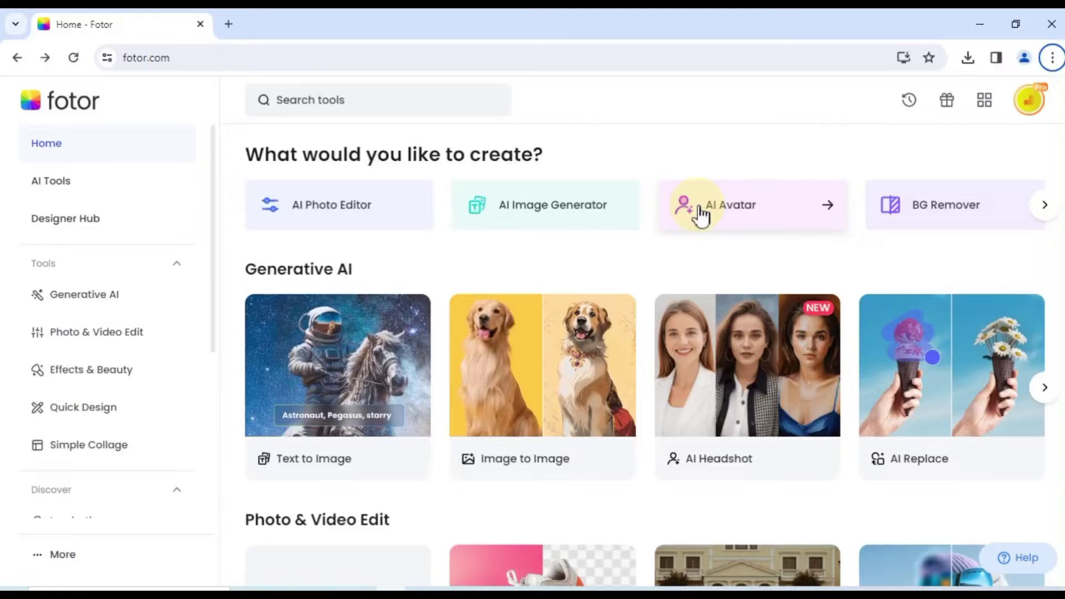
Step: Open the AI Avatar tool, choose Male as the gender, and look through the available avatar styles
click(739, 215)
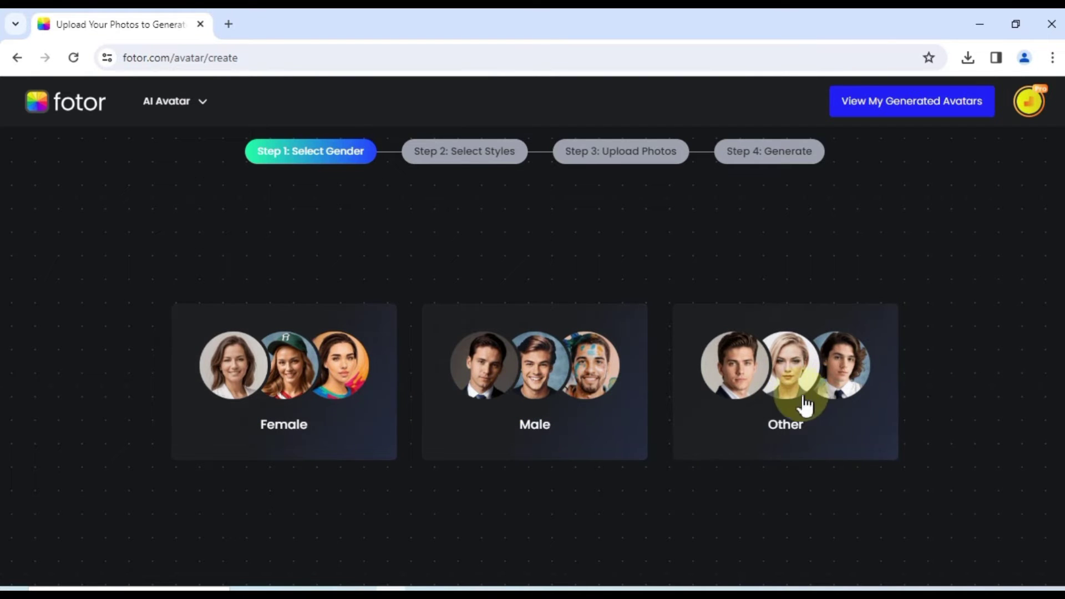
click(533, 415)
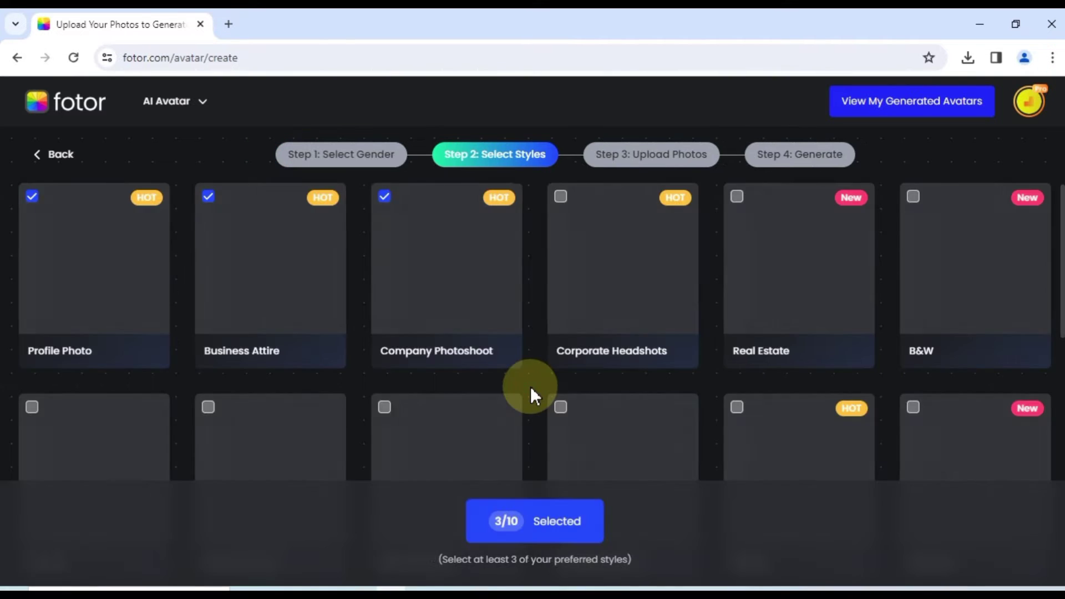
scroll(898, 314, down, 4)
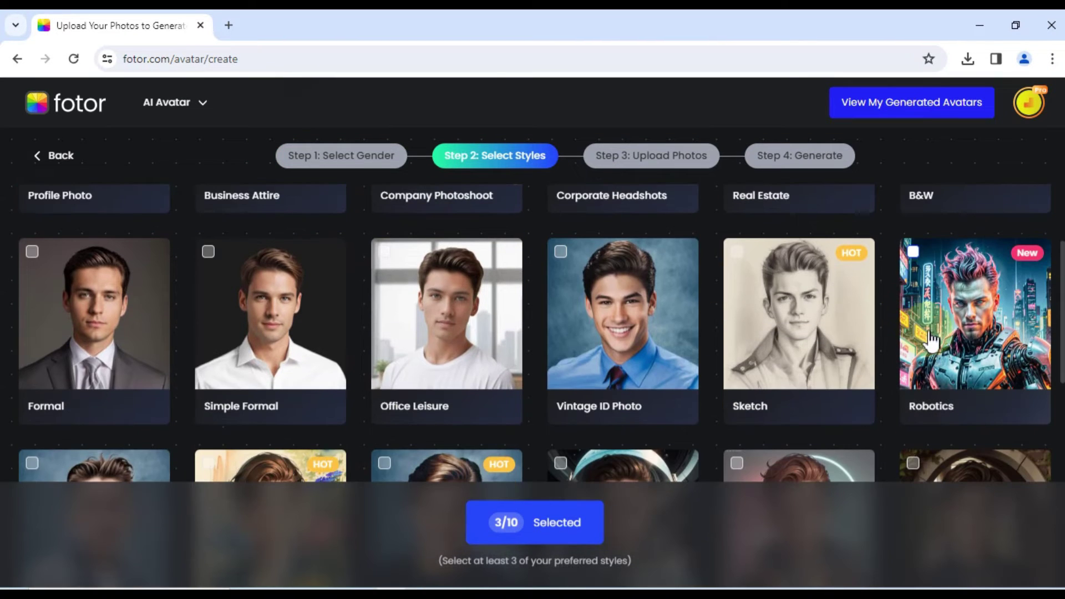
scroll(938, 360, down, 10)
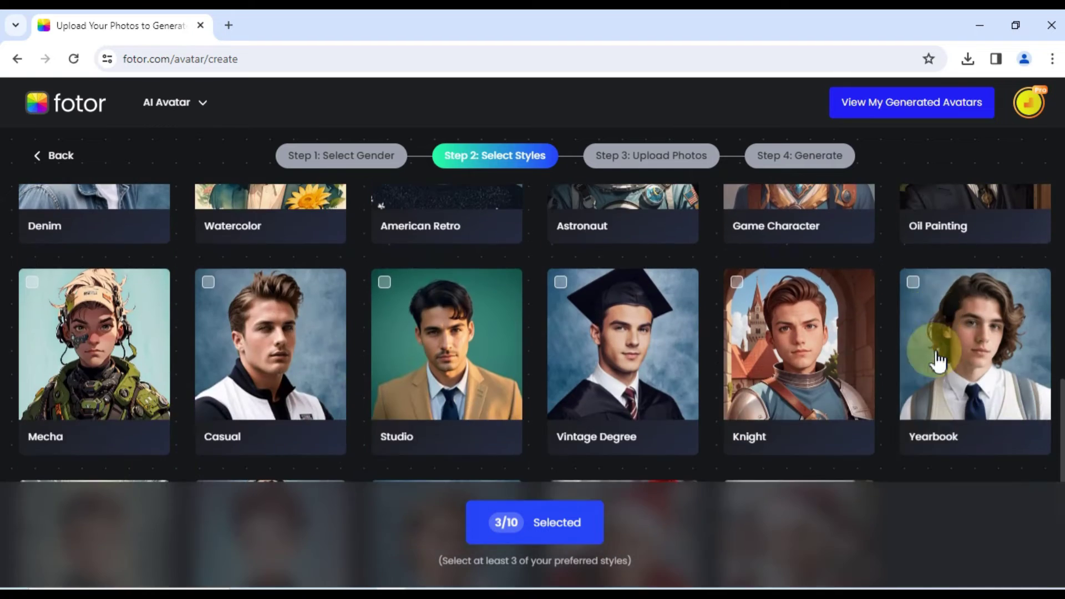
scroll(927, 356, up, 15)
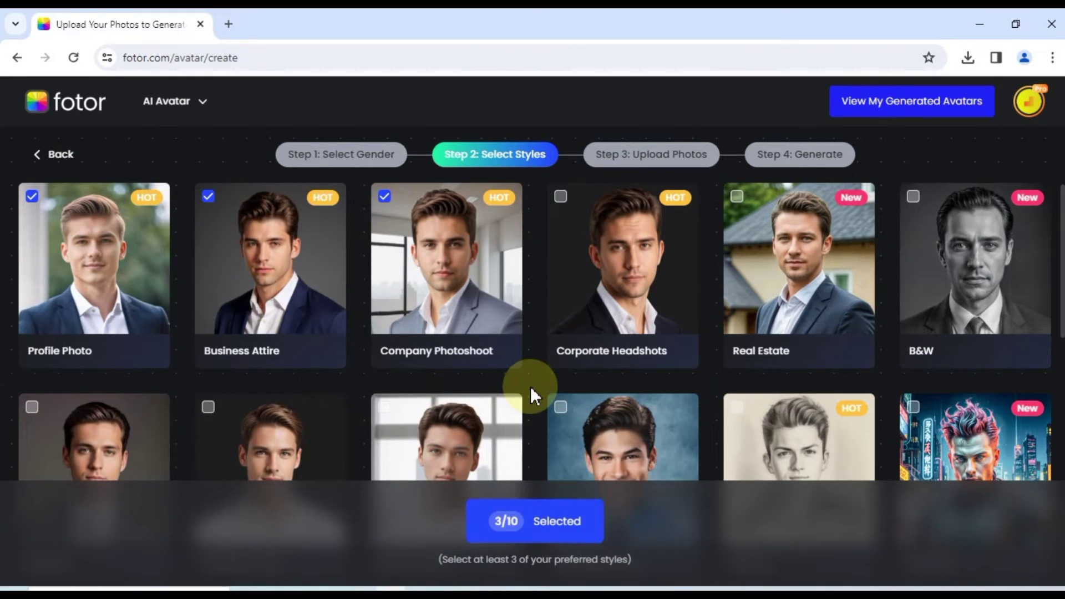
Step: Add the Corporate Headshots, Real Estate, B&W, Formal, Simple Formal, Office Leisure and Vintage ID Photo styles, and continue to the photo upload
click(567, 219)
click(873, 205)
click(914, 200)
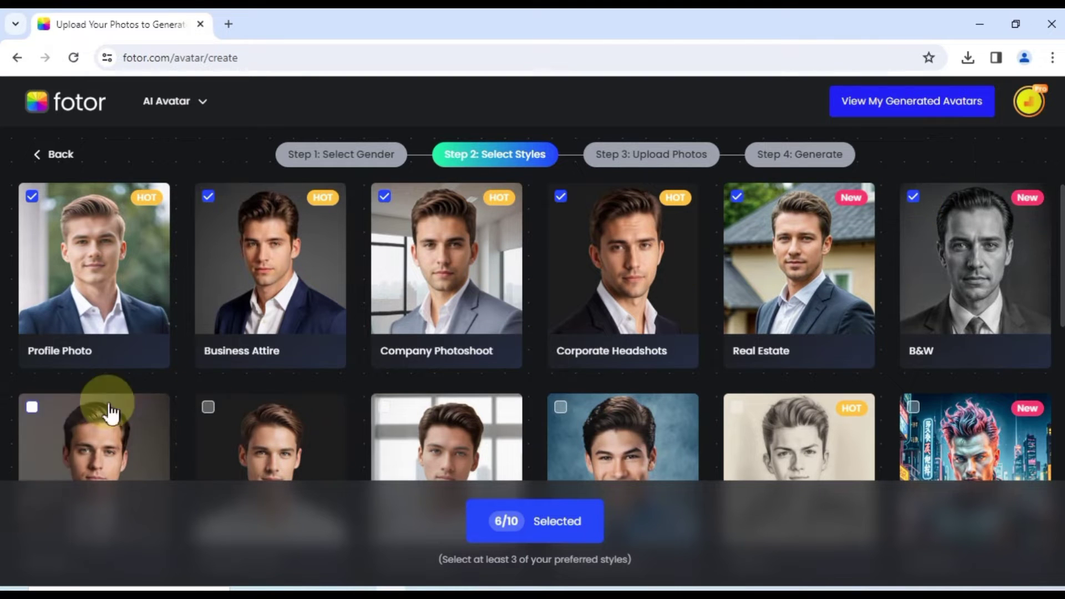
click(30, 413)
click(210, 410)
click(384, 411)
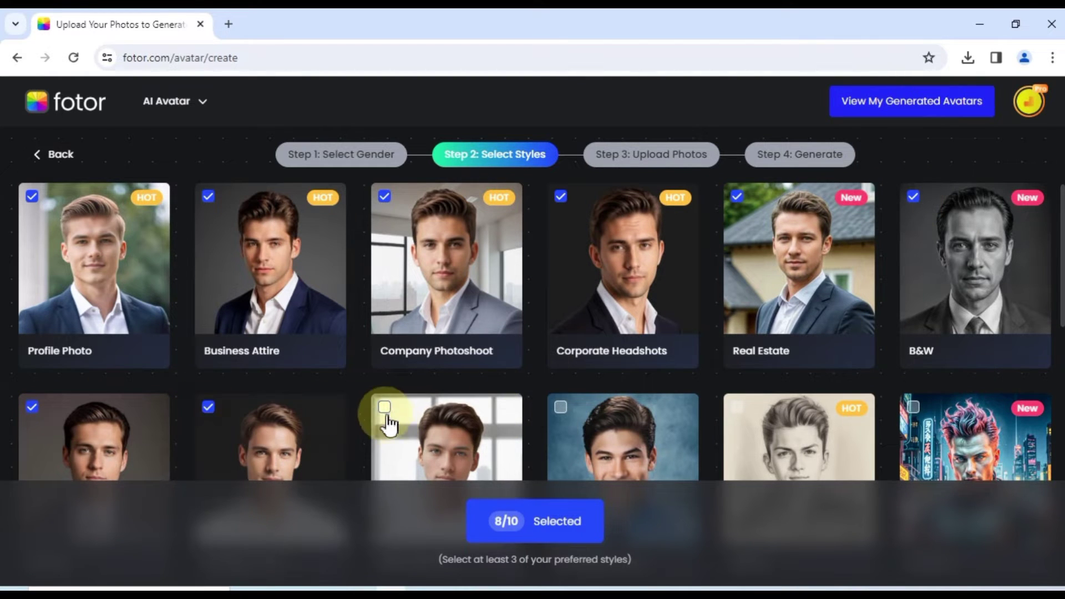
click(562, 409)
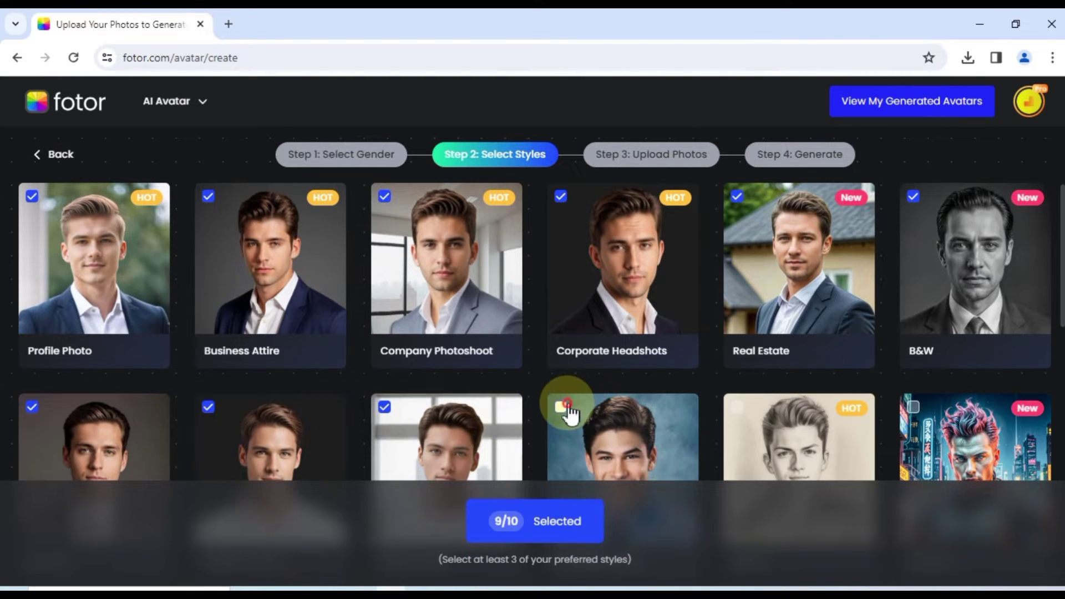
click(536, 525)
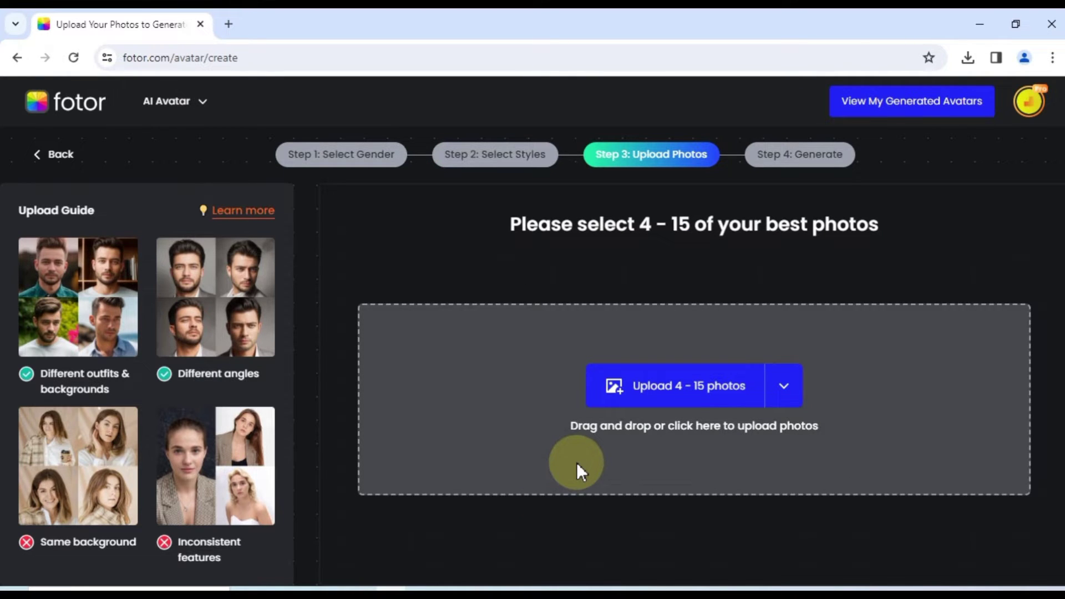
Step: Upload the photo 52cff07c5f70bd825b5e124cbfdbed88.jpg of the curly-haired man in a black suit for the avatars
click(671, 383)
click(182, 211)
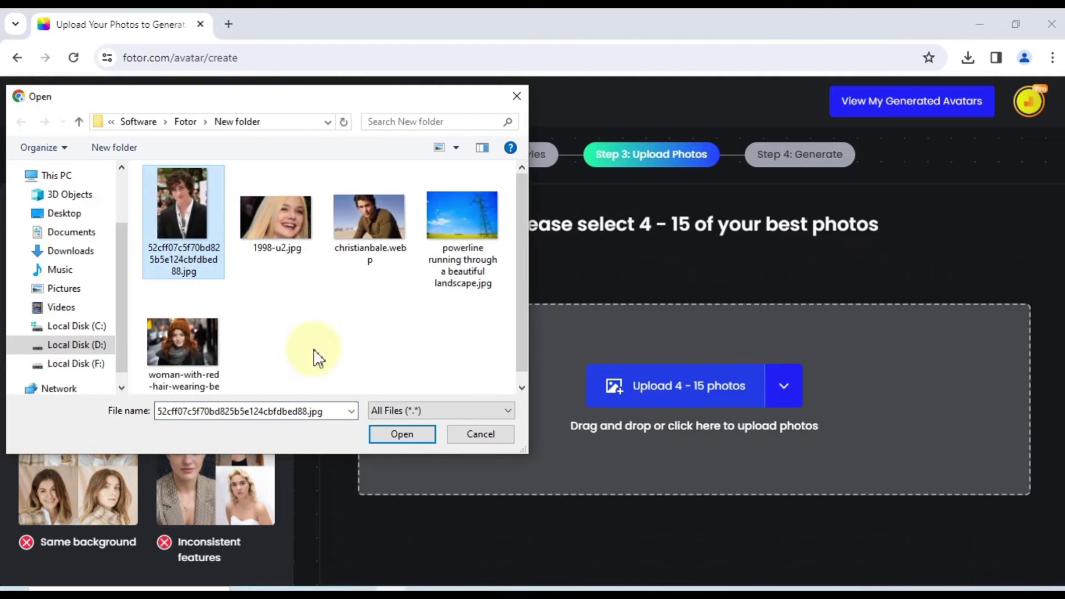
click(410, 429)
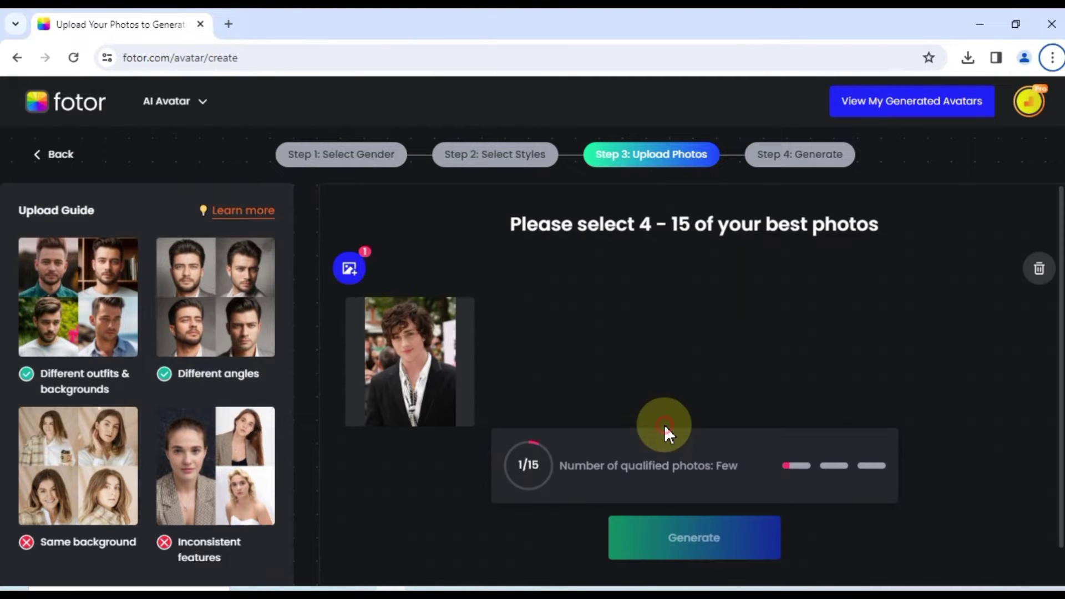
Step: Add the man's purple-background, light-shirt and green-costume photos to the upload, and generate the avatars
click(349, 272)
click(410, 314)
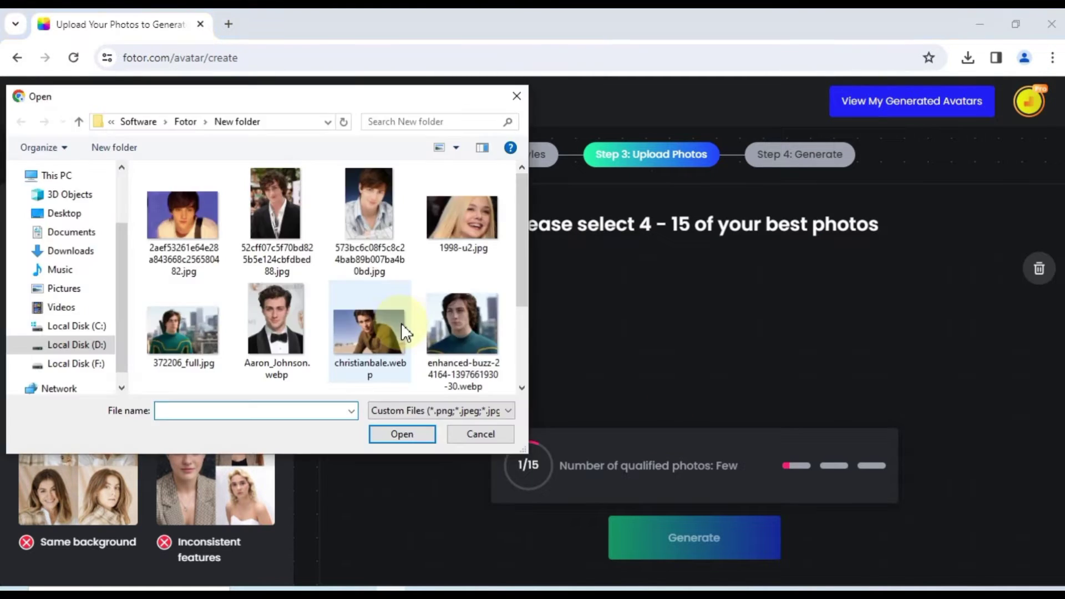
click(207, 230)
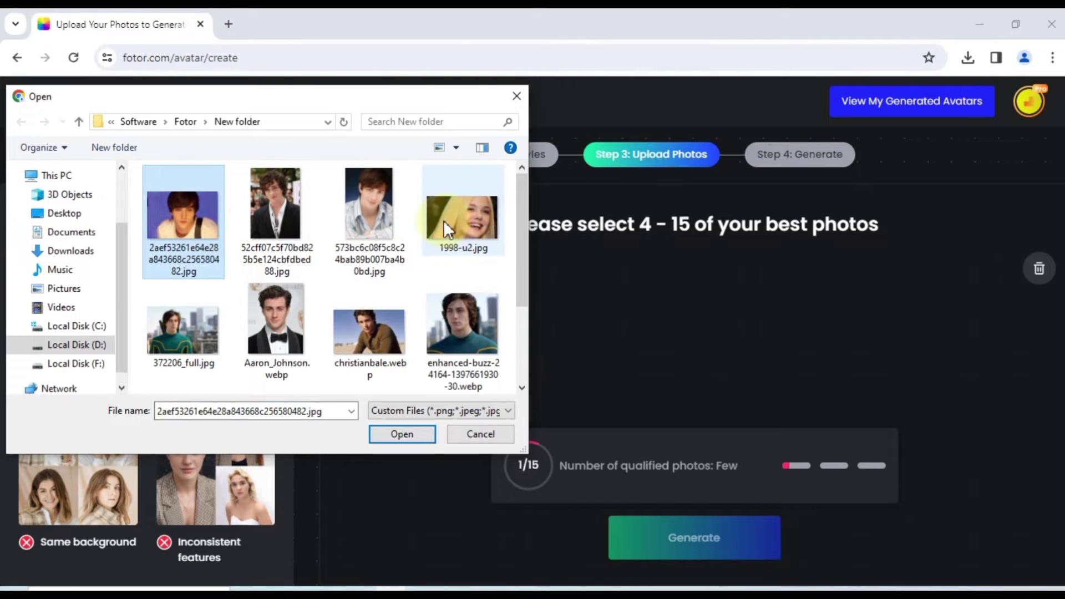
ctrl+click(370, 221)
ctrl+click(278, 301)
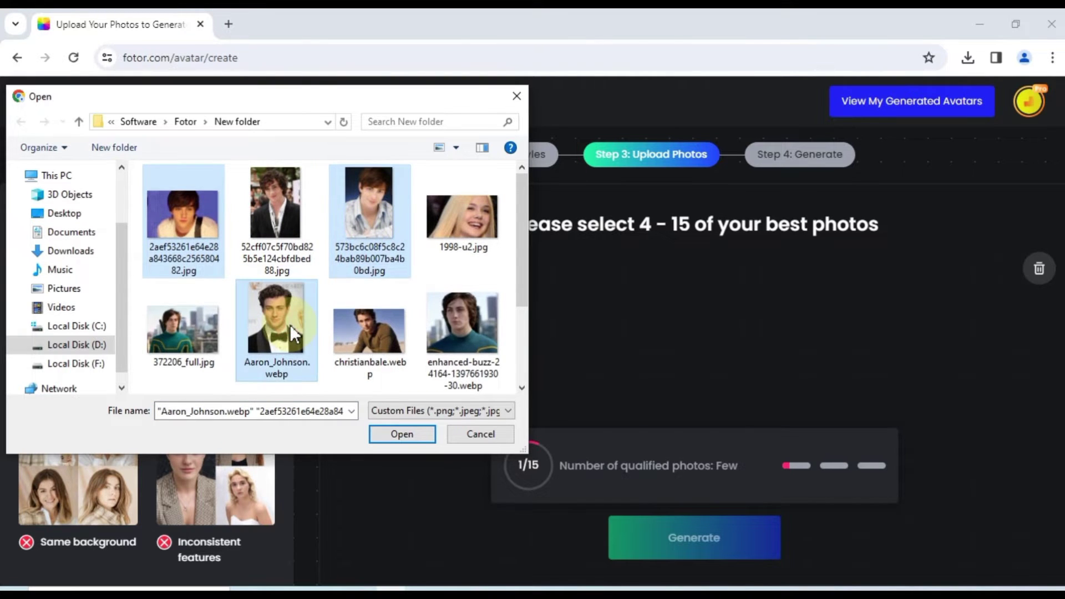
ctrl+click(277, 244)
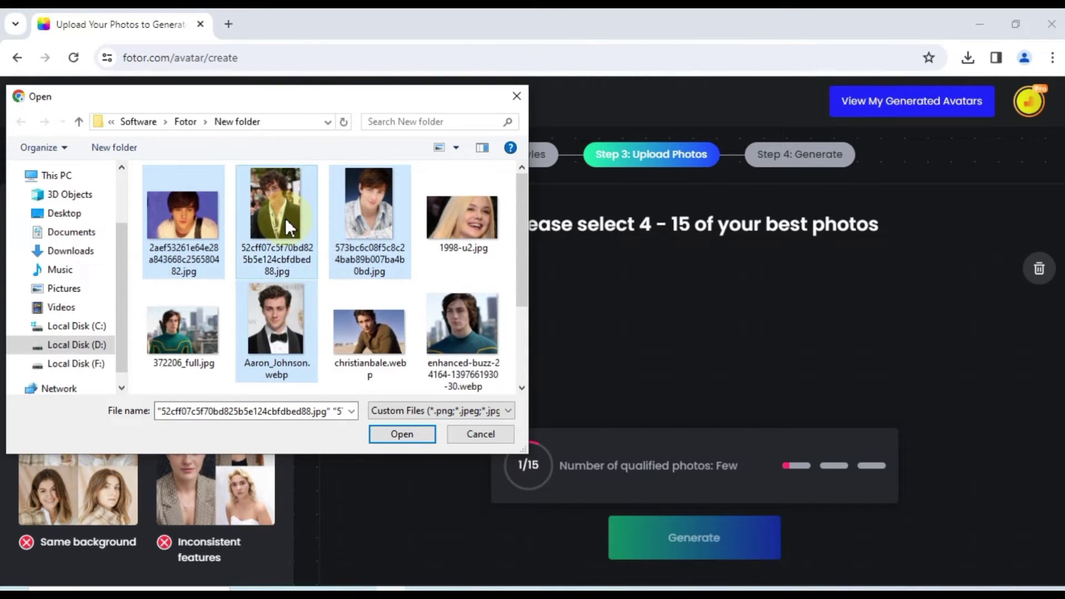
click(398, 434)
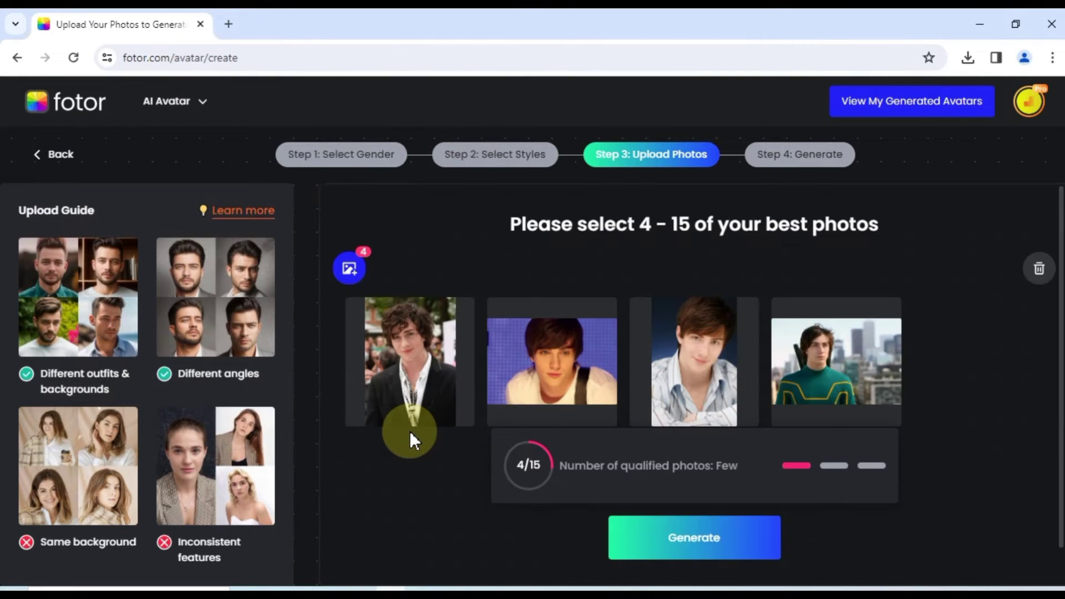
click(708, 549)
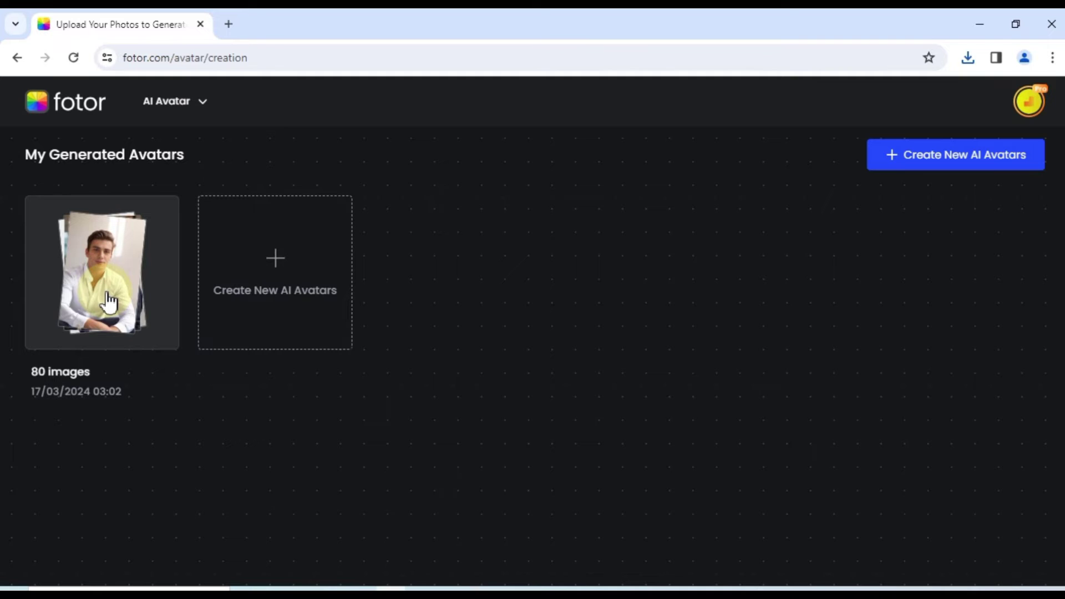
Step: Open the generated avatar set, look through it to the end, and rate the avatars as Satisfied
click(108, 301)
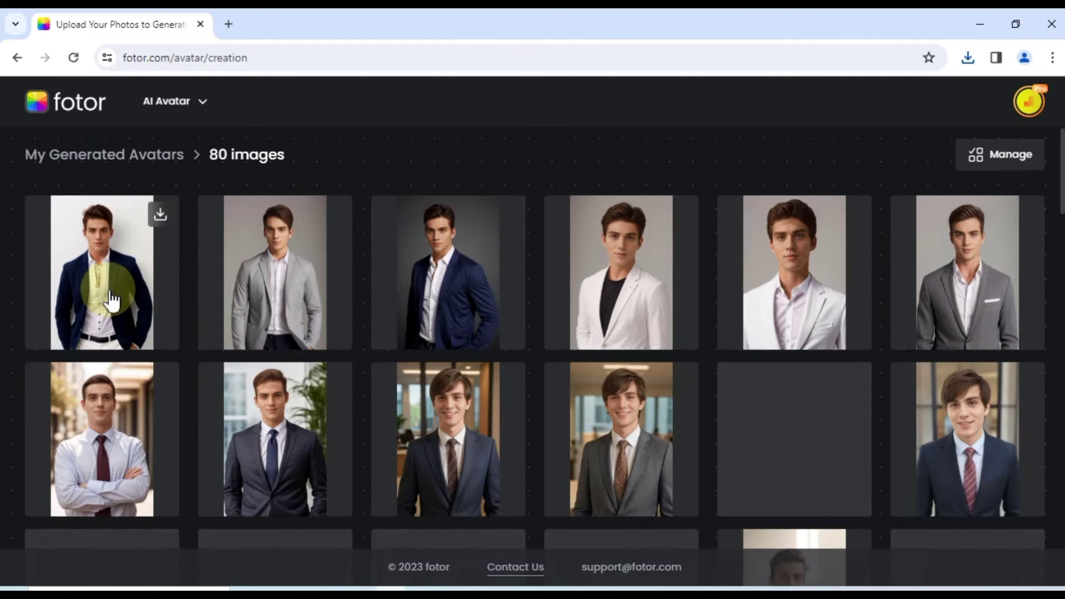
scroll(356, 322, down, 10)
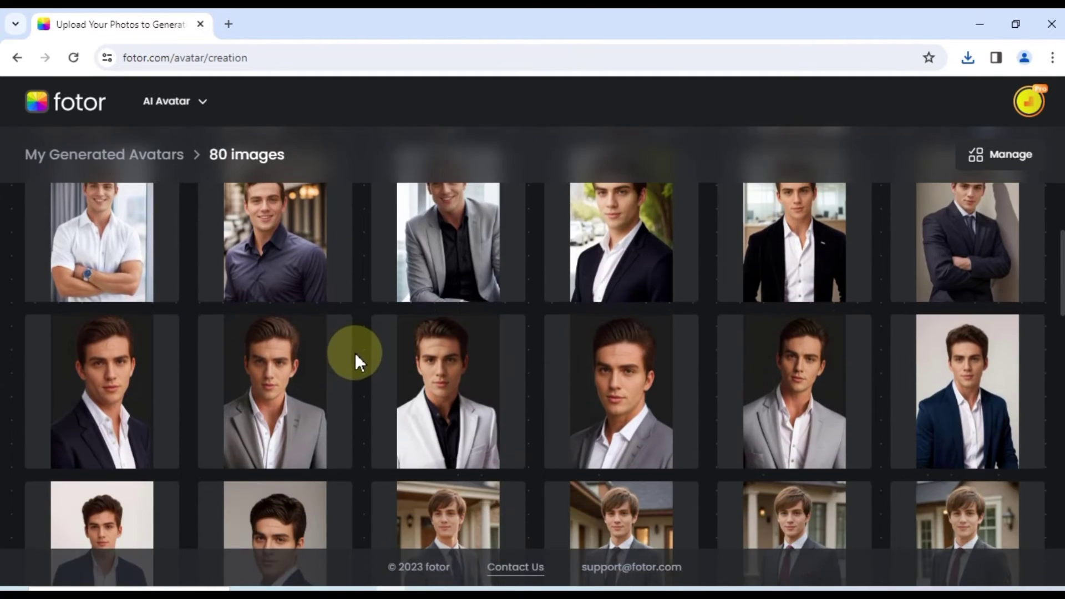
scroll(355, 353, down, 15)
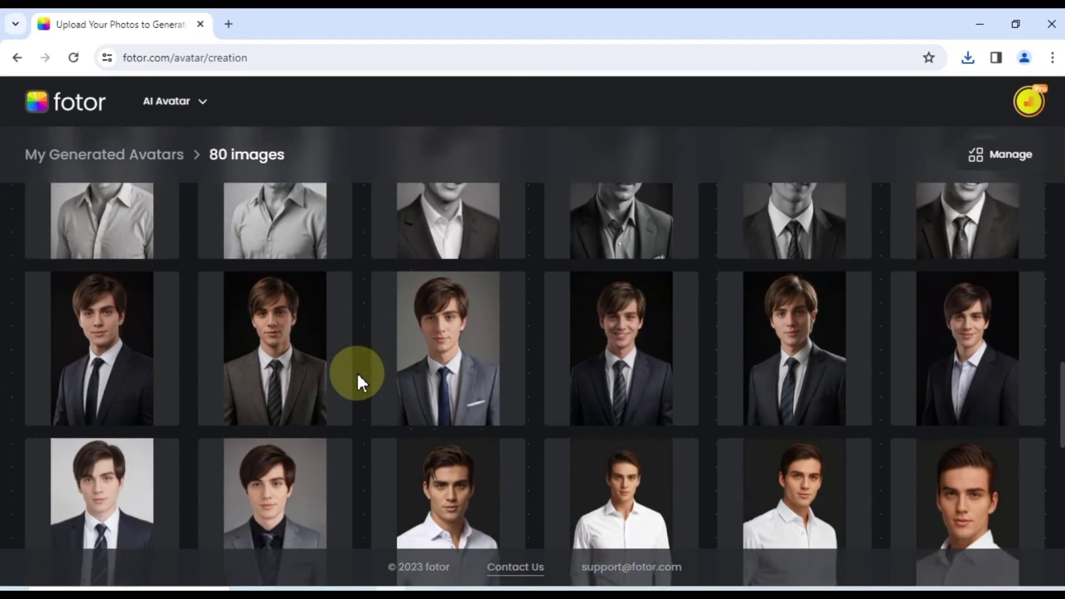
scroll(357, 373, down, 15)
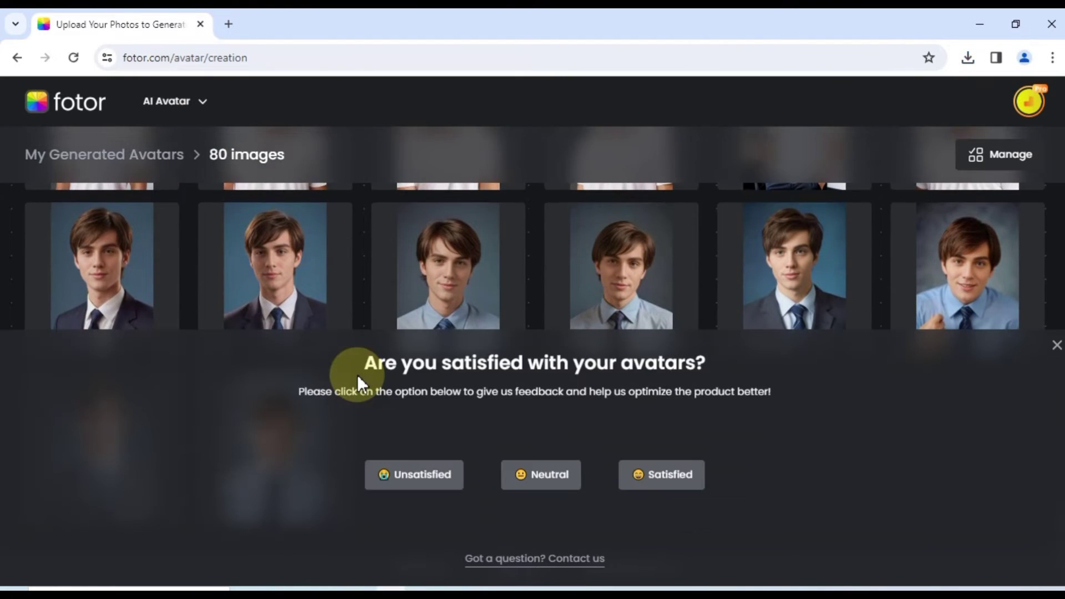
click(660, 477)
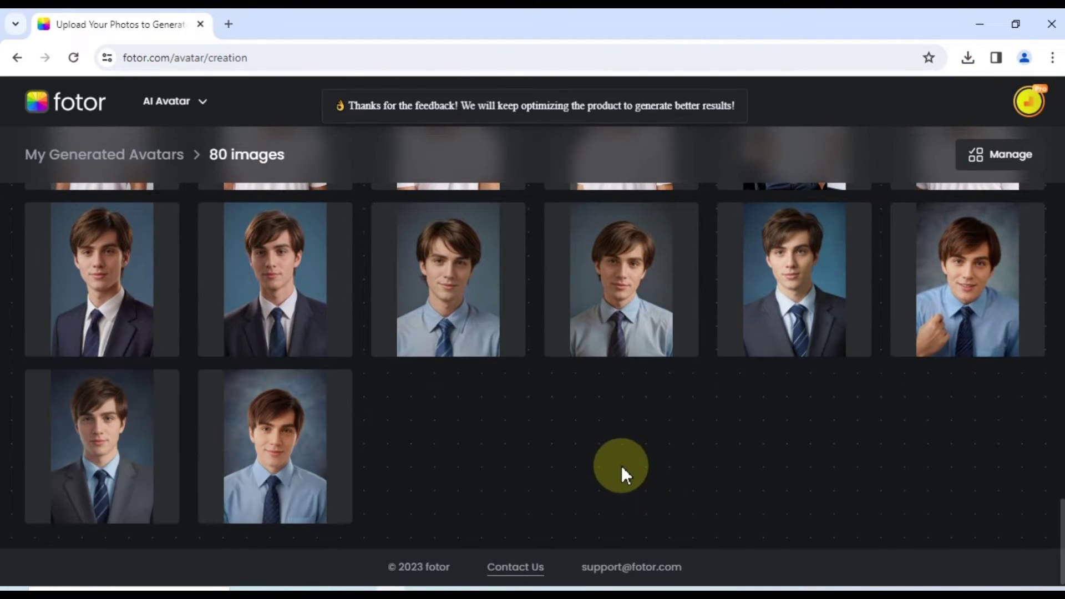
Step: Open the first avatar, the man in a navy blazer on a white background, and download it
scroll(622, 468, up, 5)
scroll(621, 469, up, 15)
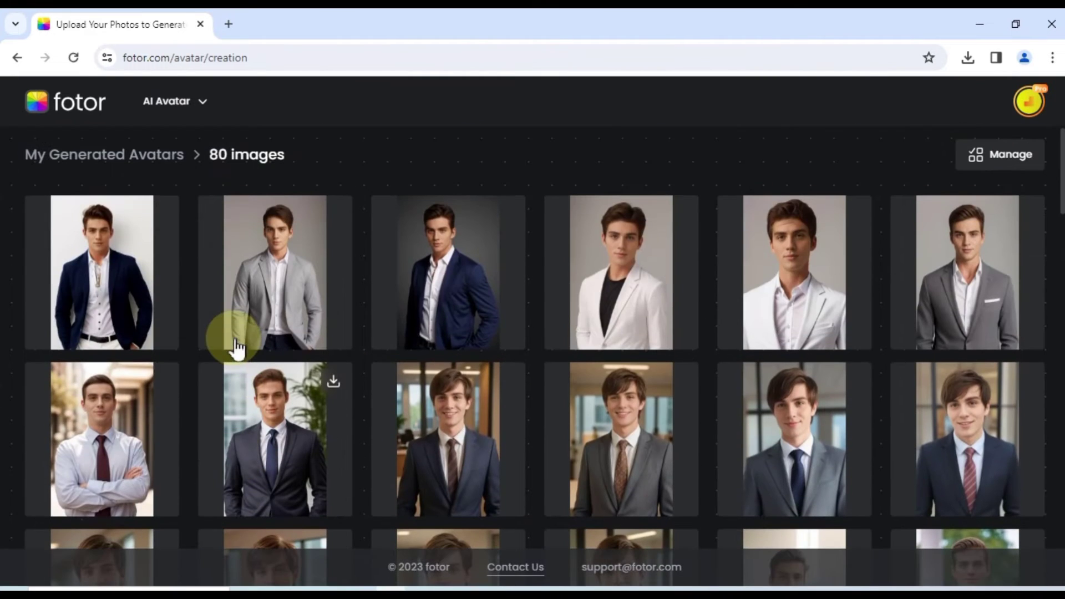
scroll(152, 359, down, 5)
scroll(152, 358, up, 5)
click(113, 308)
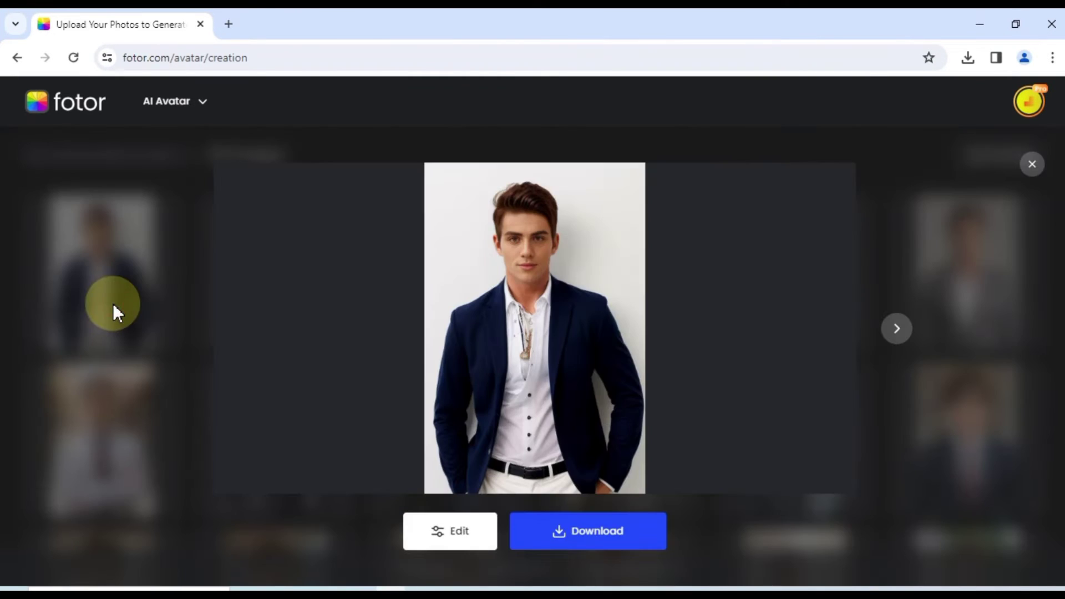
click(591, 531)
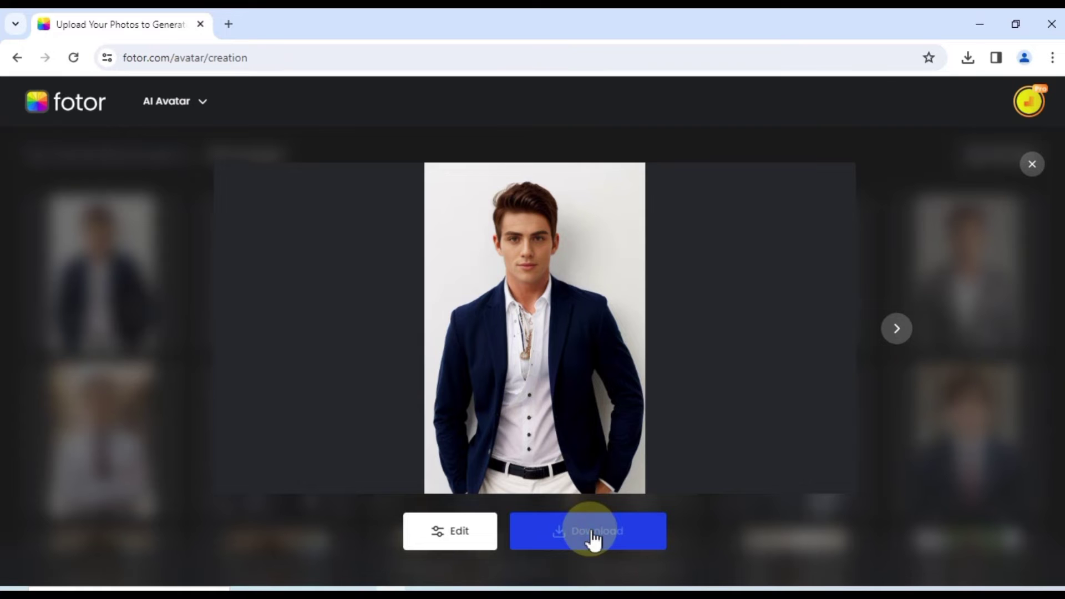
Step: Examine the following avatars one by one in the enlarged preview
click(896, 330)
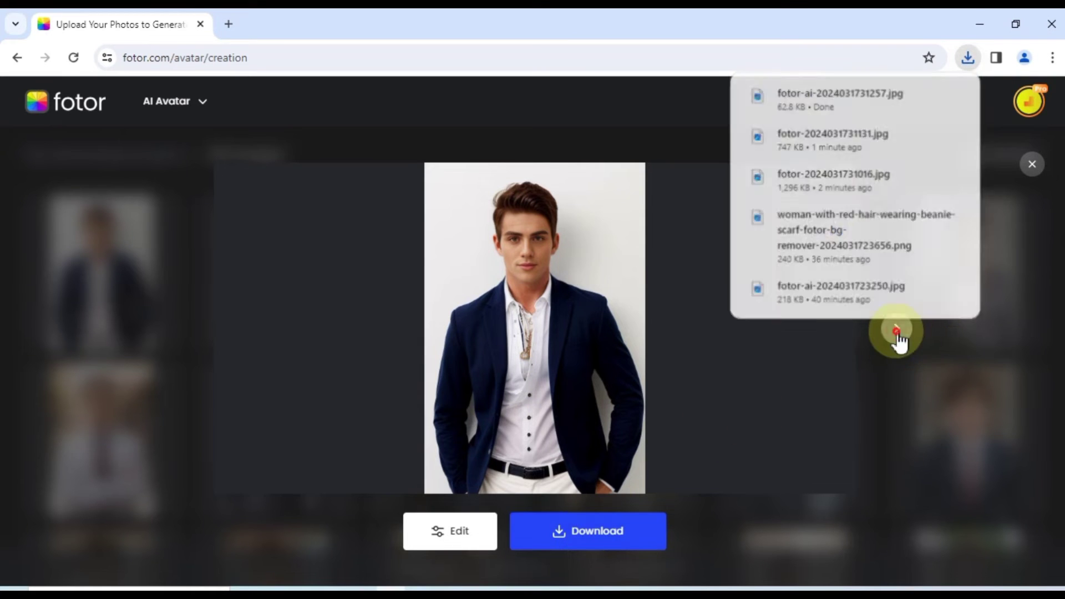
click(897, 330)
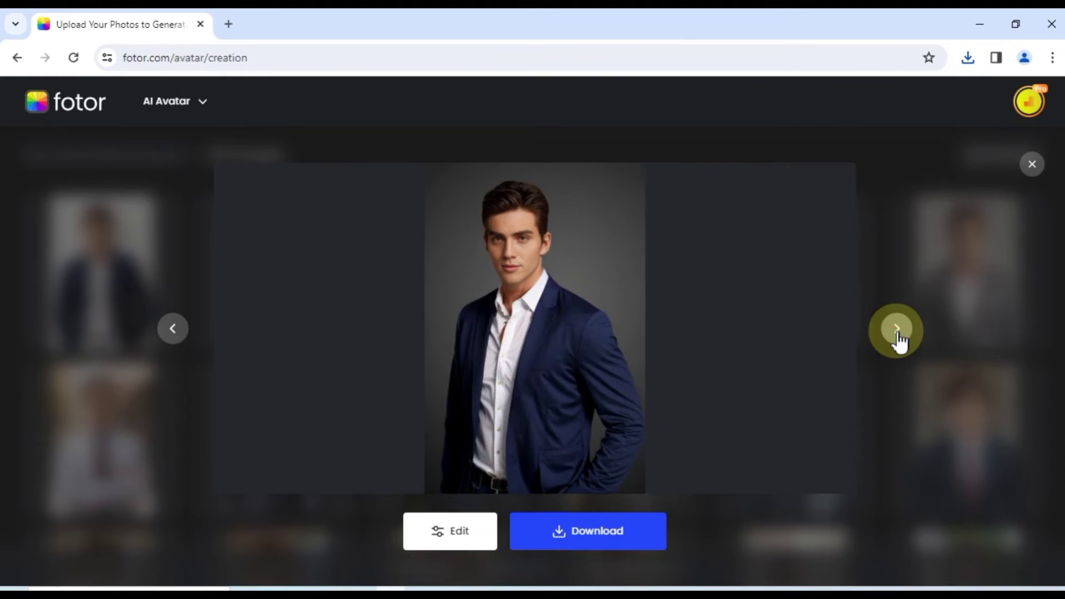
click(897, 330)
click(897, 331)
click(897, 331)
click(897, 331)
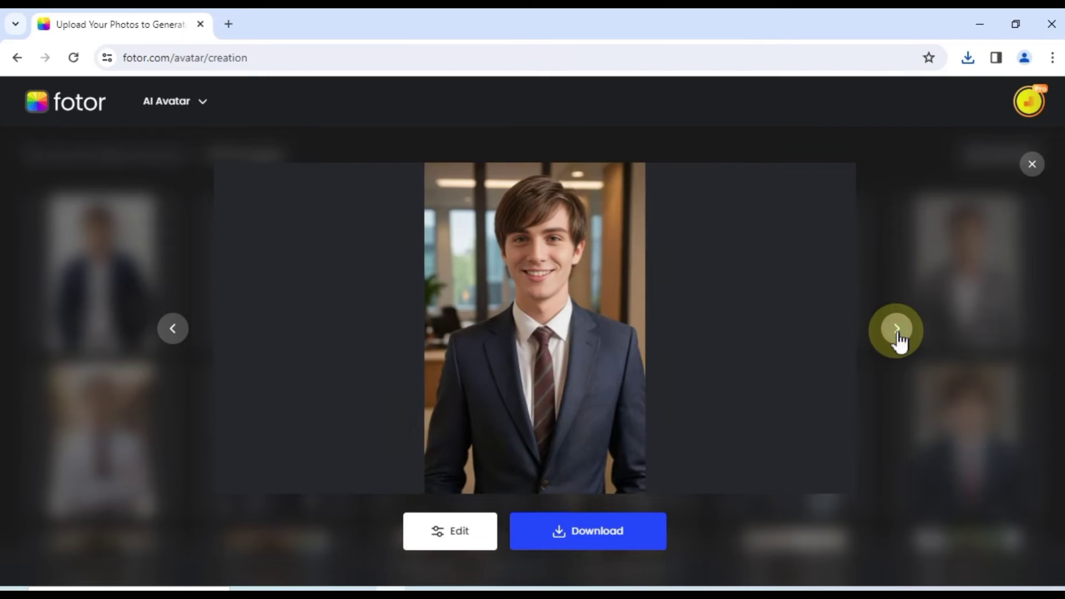
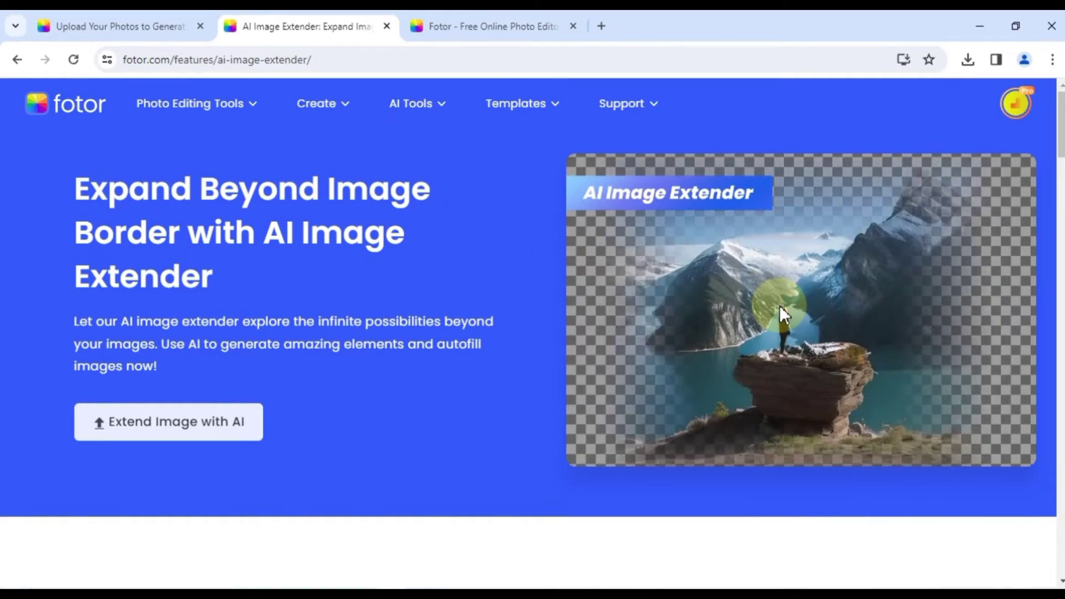
Step: Look over the AI Image Extender page, and open 27f6f31f7cded8409a6e17e80695ab91.jpg, the woman in a green shirt, in the extender
scroll(780, 305, down, 3)
scroll(533, 332, down, 10)
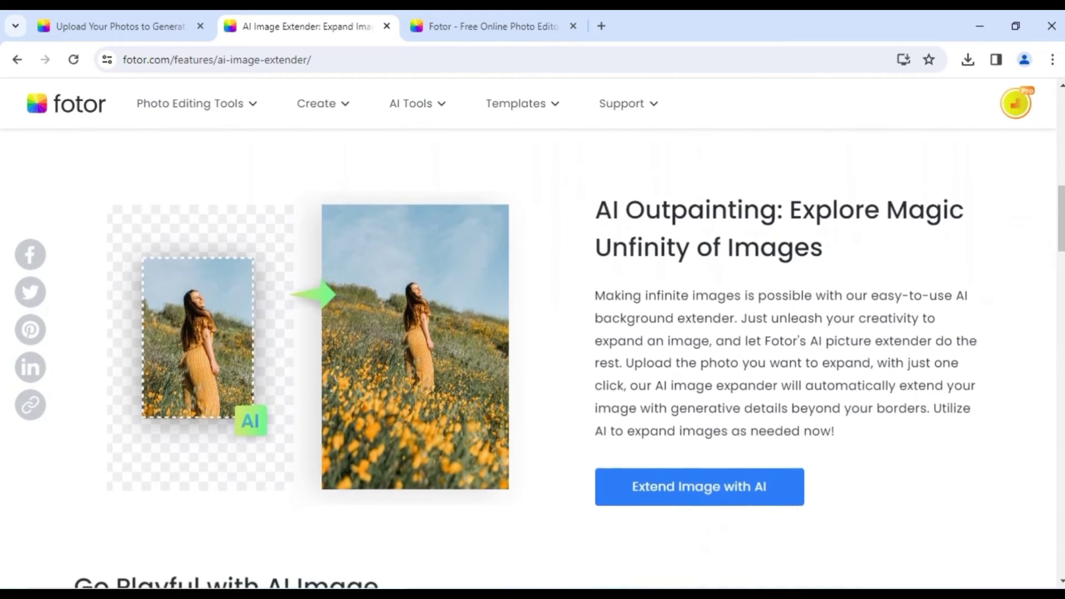
scroll(532, 333, down, 5)
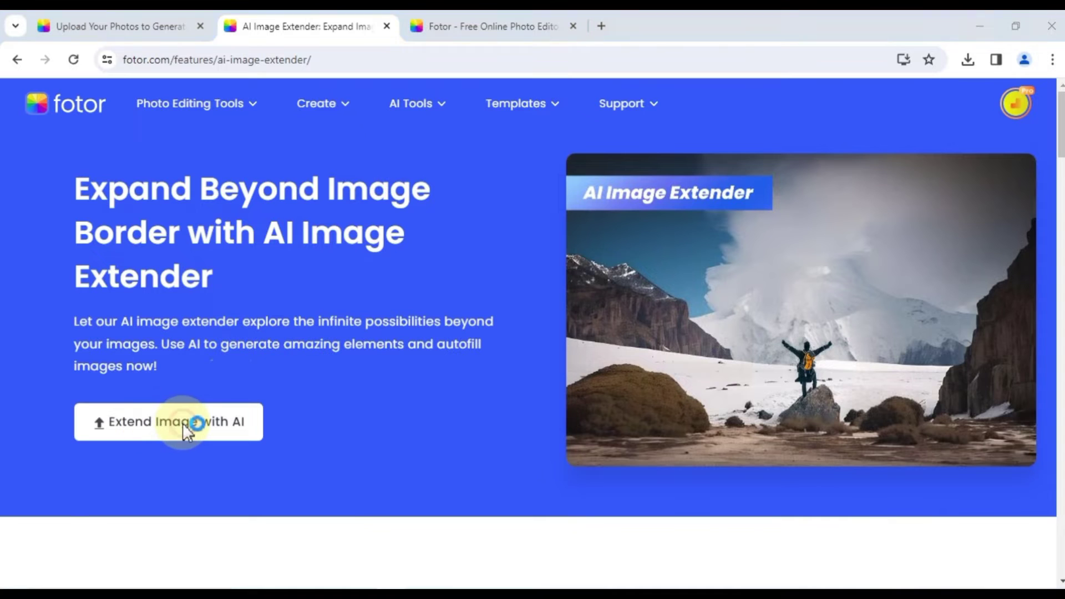
click(182, 423)
click(292, 250)
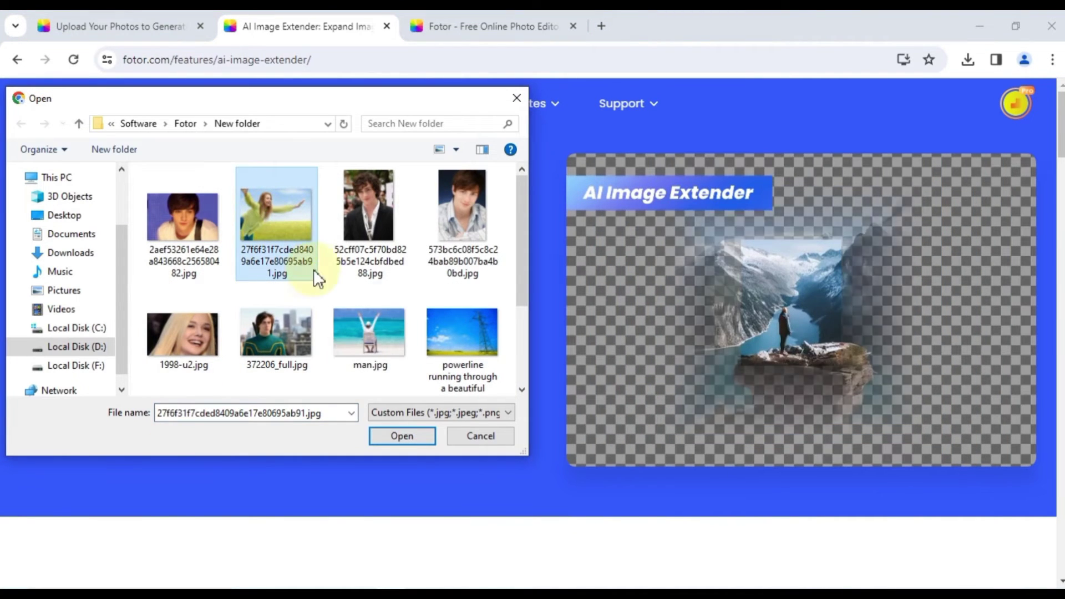
click(398, 434)
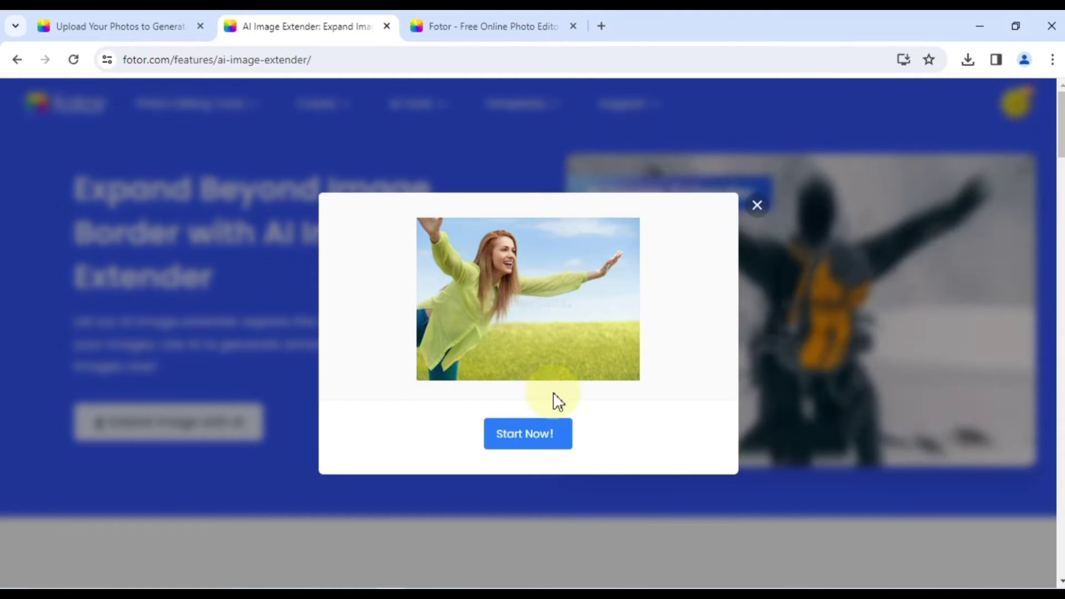
click(534, 434)
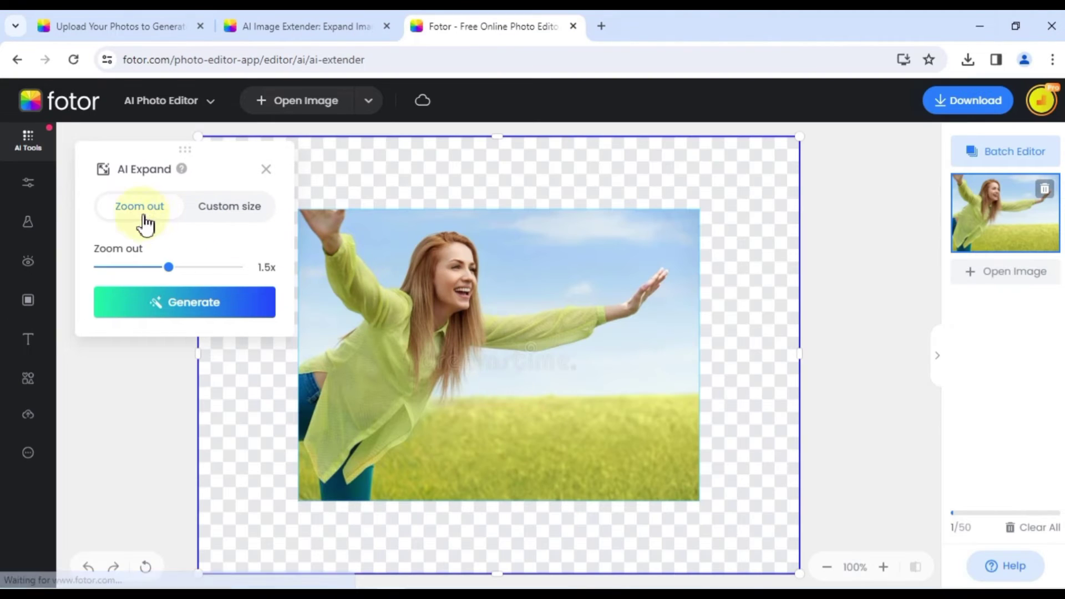
Step: Check the custom size option of AI Expand, and generate the expanded photo with Zoom out at 1.5x
click(217, 207)
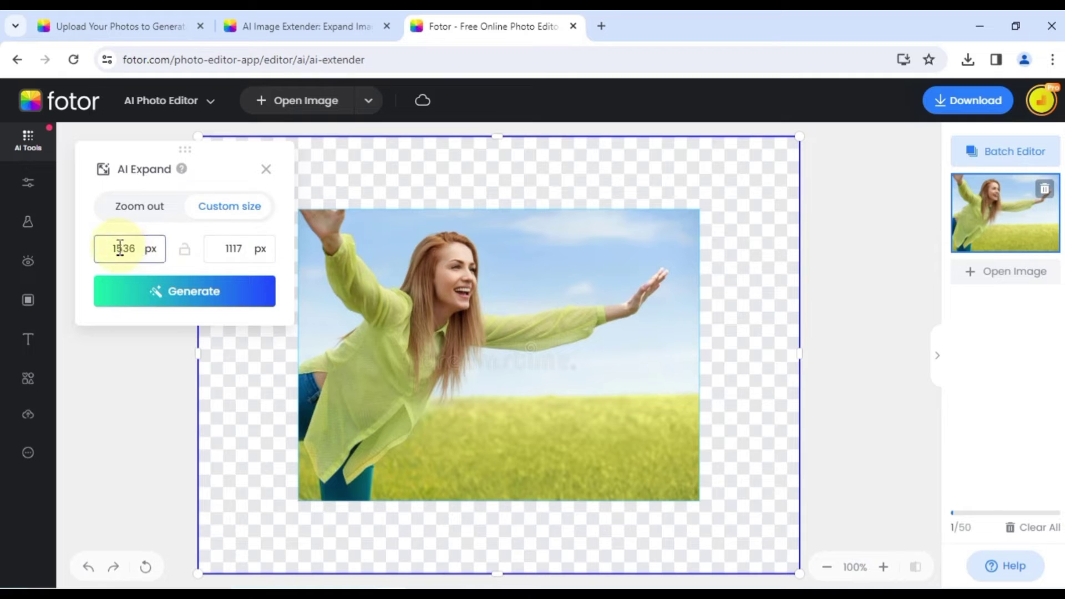
click(134, 208)
mouse_move(169, 279)
mouse_down()
mouse_move(222, 275)
mouse_move(140, 280)
mouse_move(183, 283)
mouse_move(171, 288)
mouse_up()
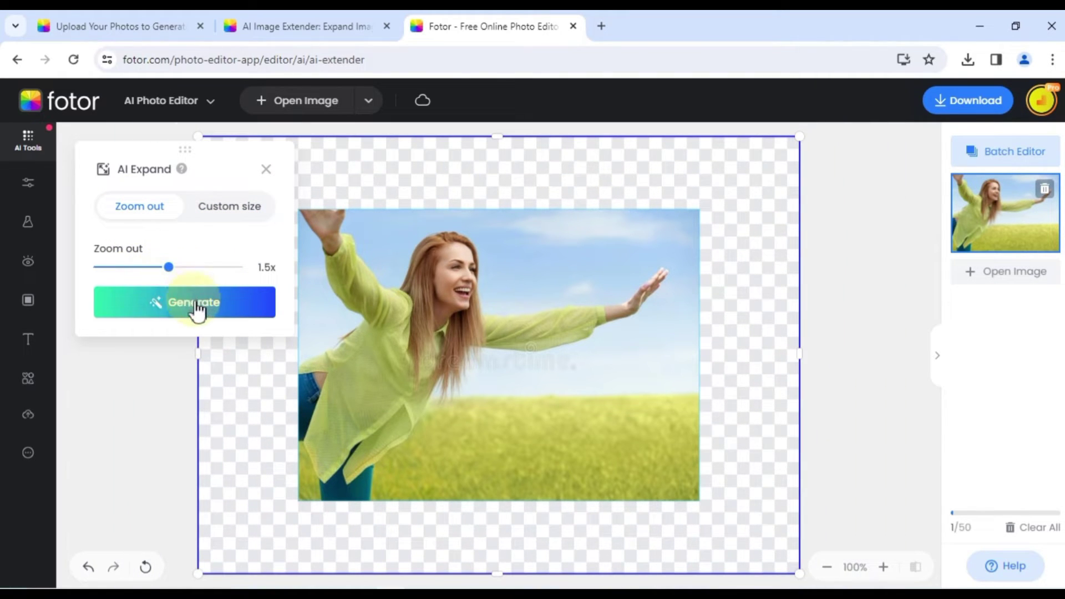
click(174, 309)
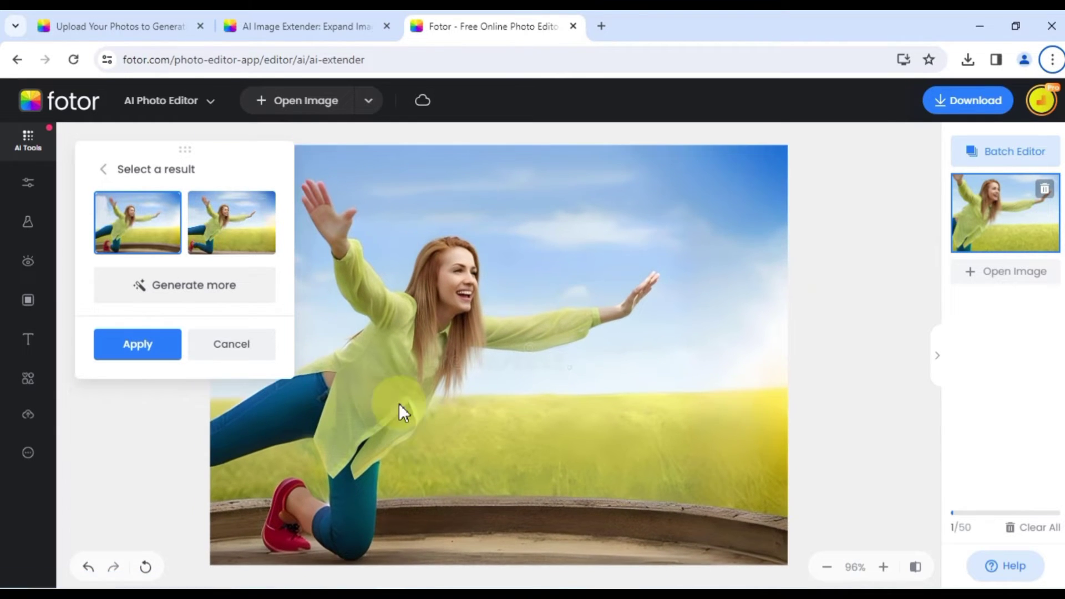
Step: Compare the two expanded results, and apply the first one to the photo
click(247, 243)
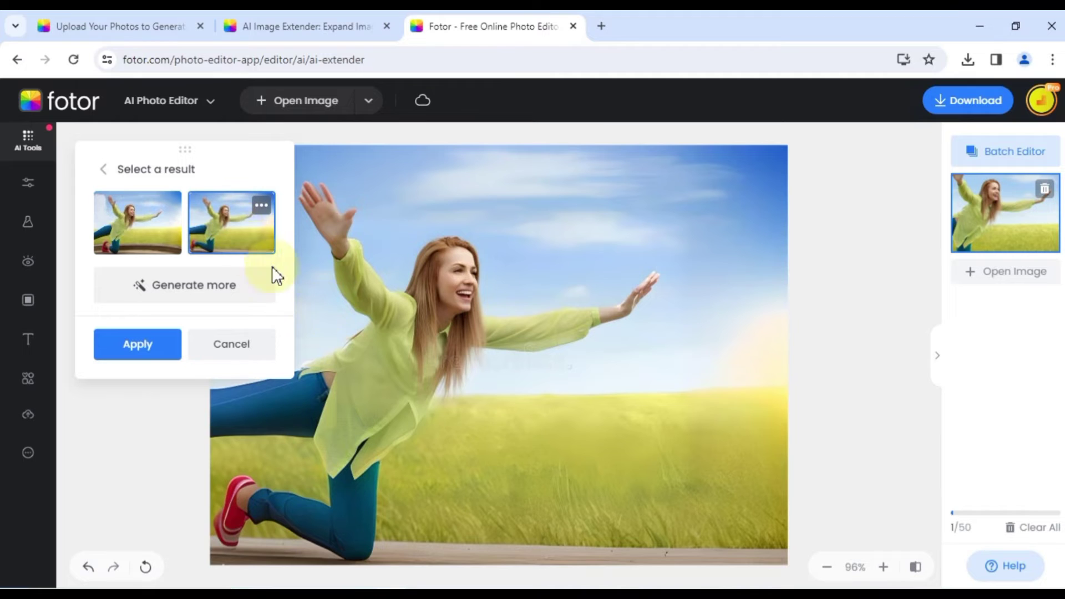
click(148, 249)
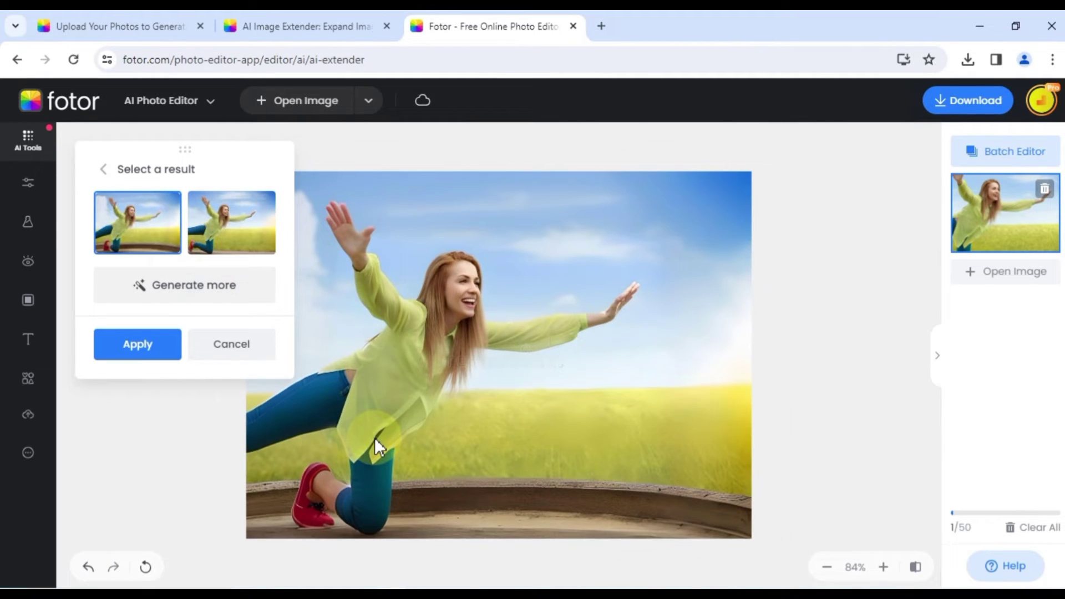
click(145, 351)
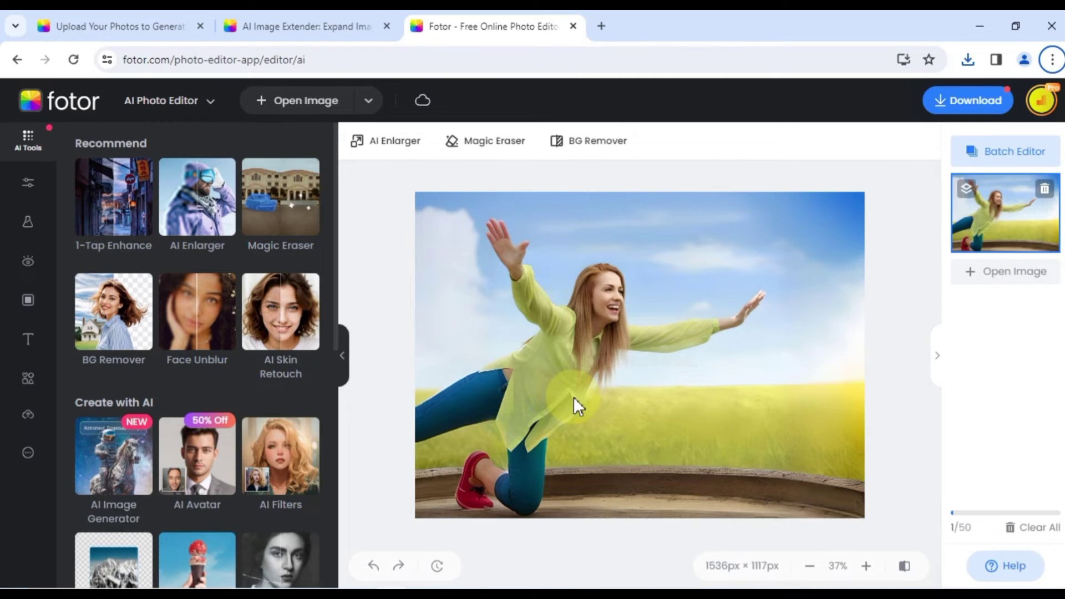
click(970, 105)
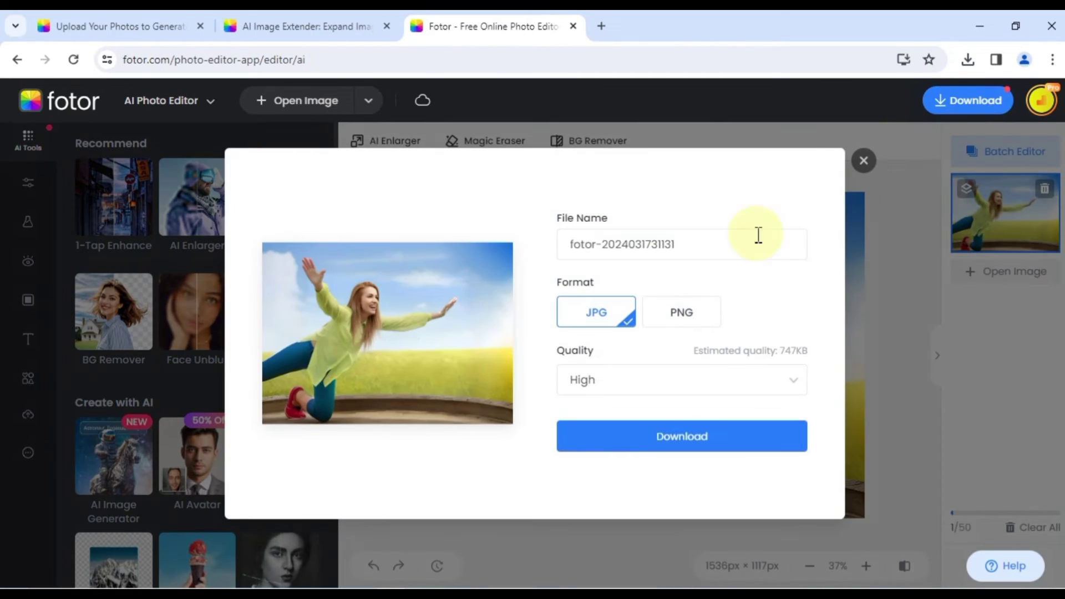
click(700, 318)
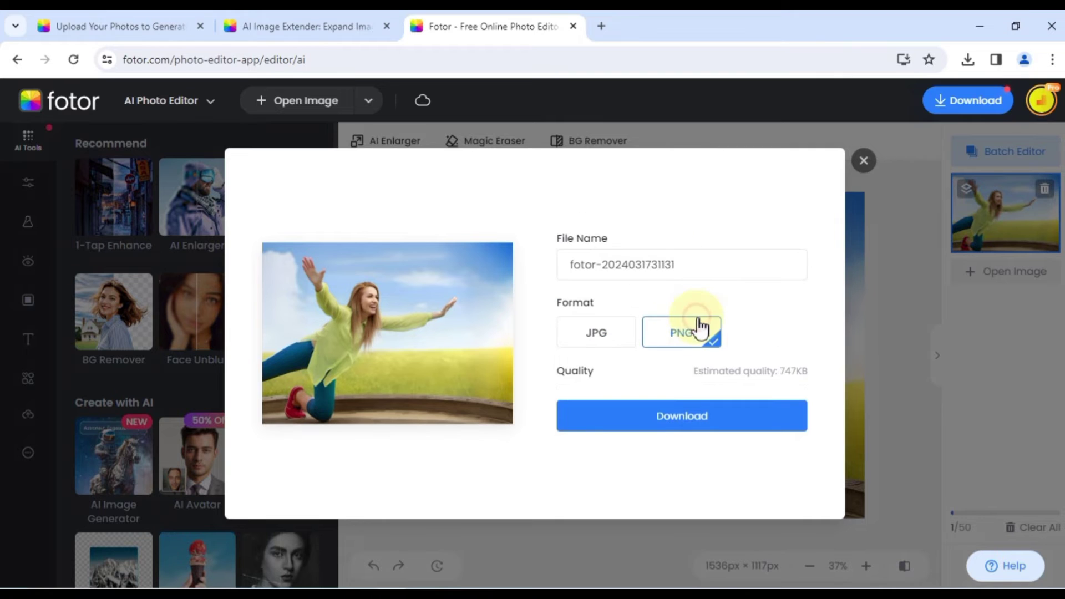
click(610, 344)
click(615, 382)
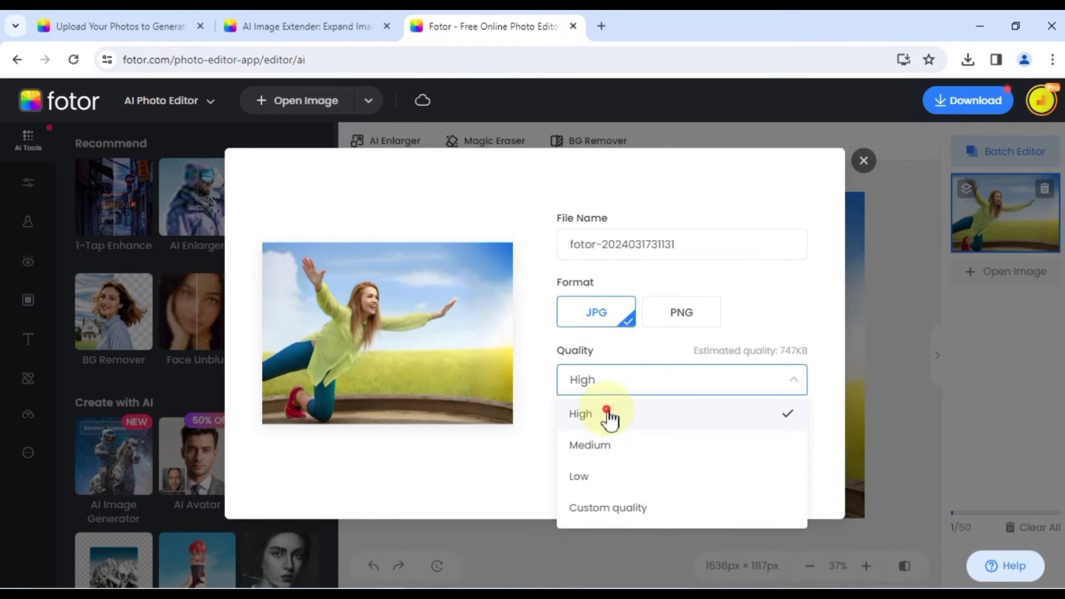
click(610, 416)
click(679, 441)
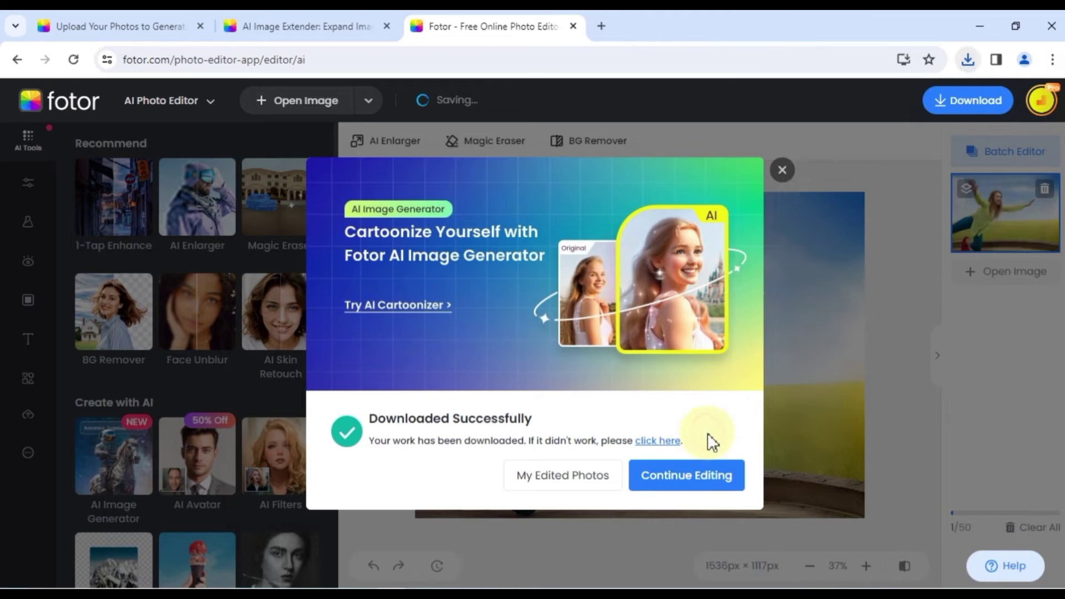
Step: Close the download confirmation, and compare the enlarged portrait of the blonde woman with its original
click(792, 170)
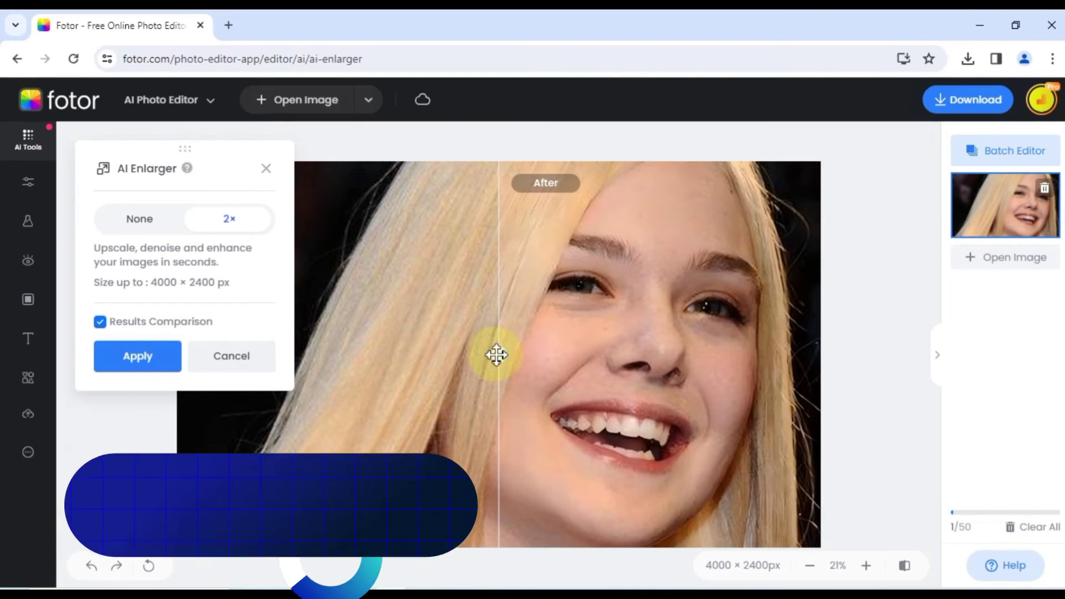
drag(495, 355, 551, 451)
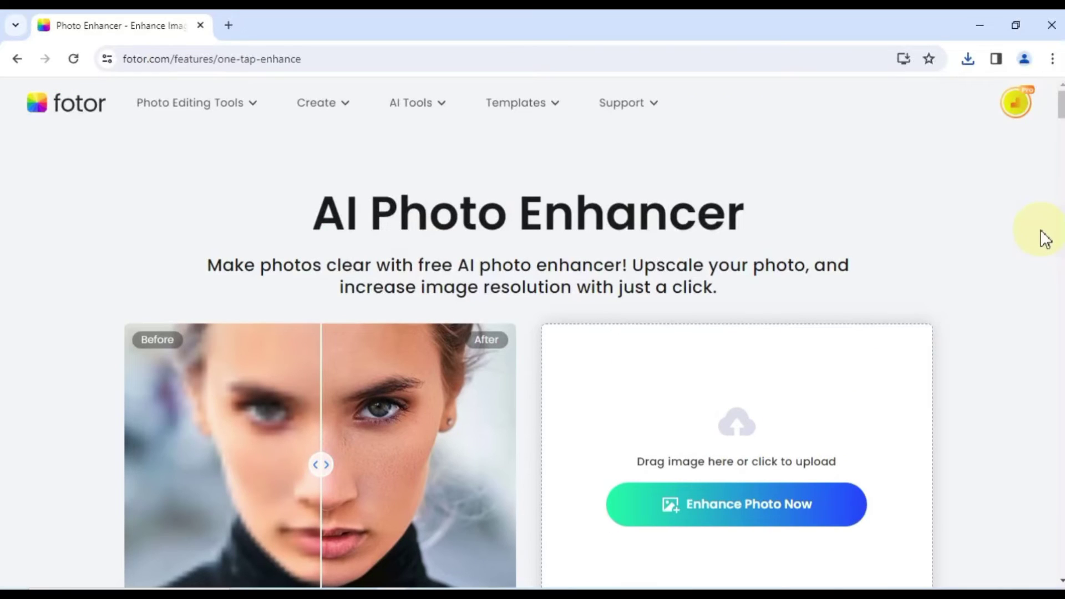
Step: Look over the AI Photo Enhancer page, and open 1998-u2.jpg, the portrait of the blonde woman, in the enhancer
scroll(1043, 237, down, 12)
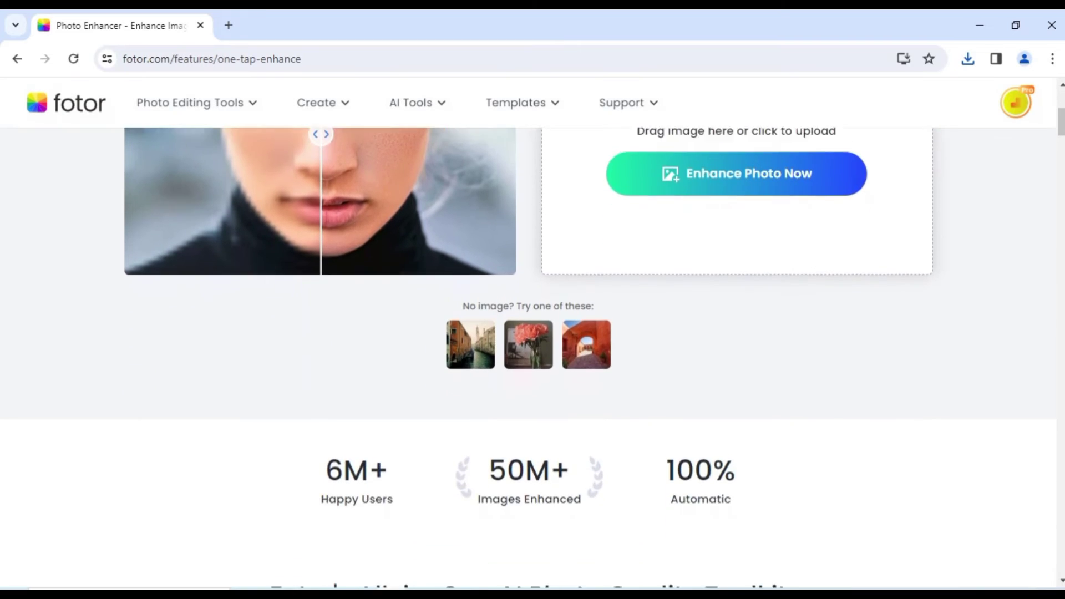
scroll(529, 355, down, 14)
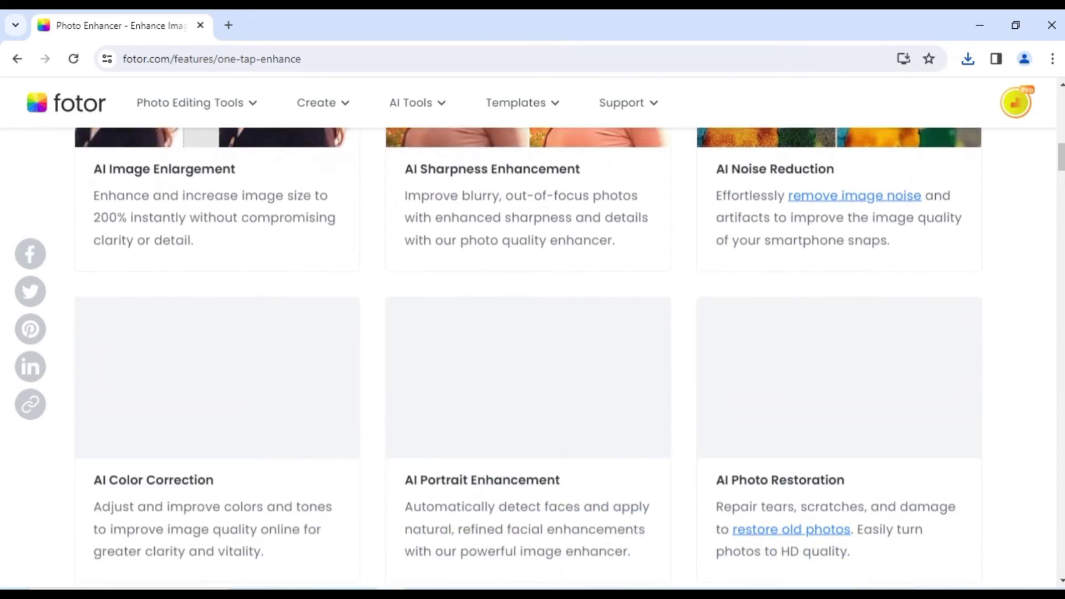
scroll(528, 333, up, 20)
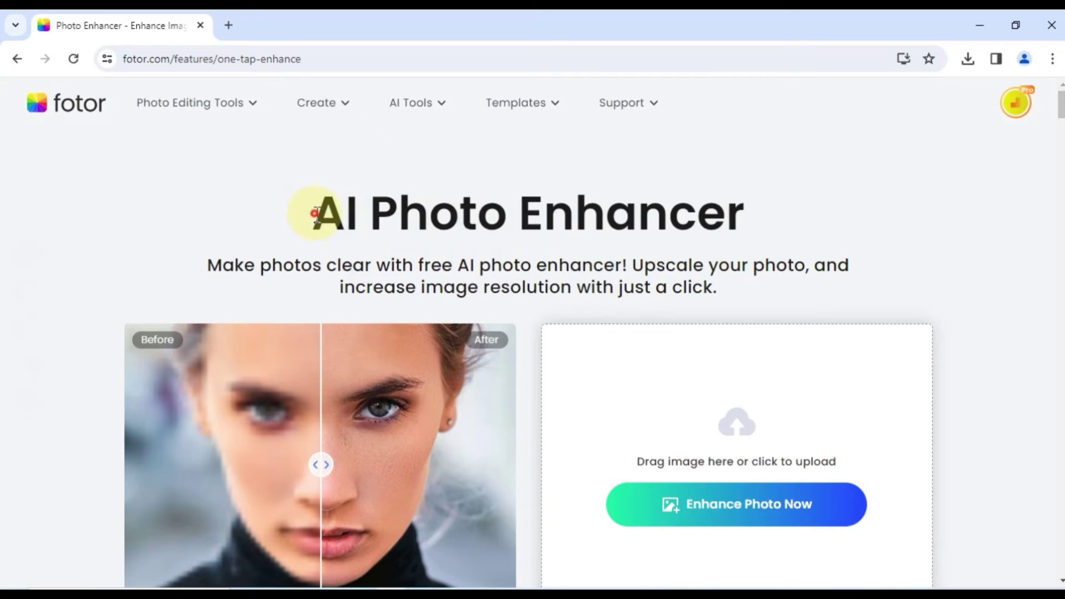
drag(318, 211, 817, 224)
click(817, 226)
scroll(631, 377, down, 2)
click(727, 433)
click(173, 278)
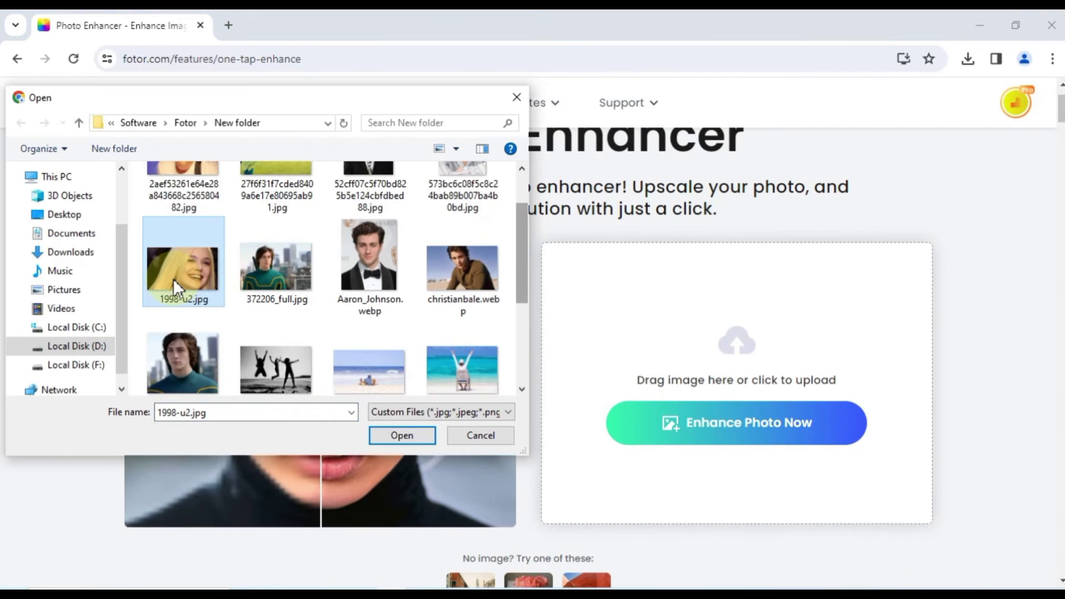
click(408, 440)
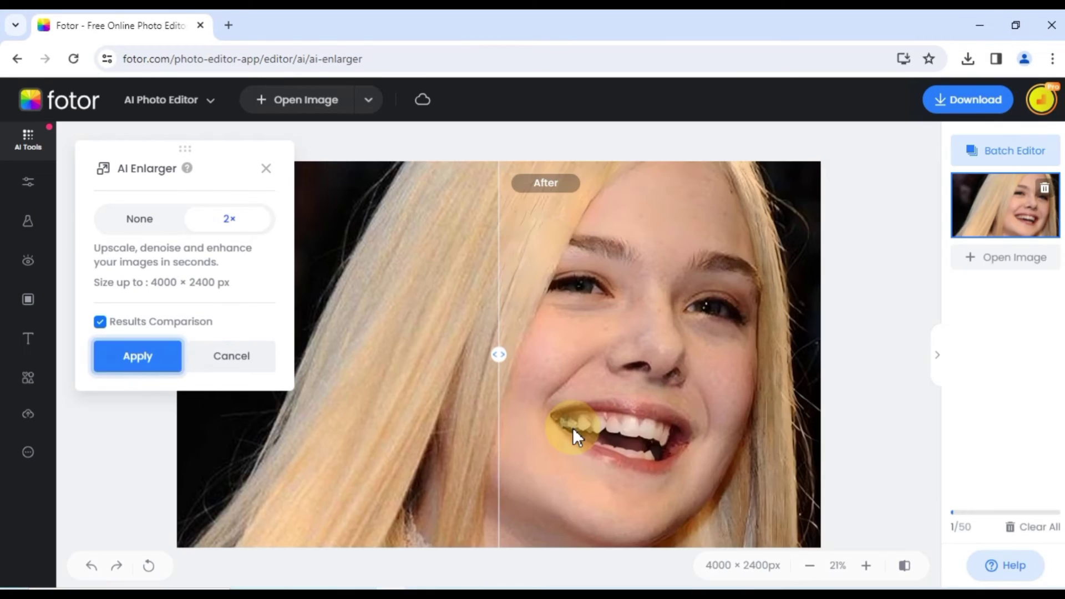
Step: Compare the portrait before and after enlargement, check the None option, and apply the 2× enlargement with Results Comparison on
drag(497, 355, 285, 486)
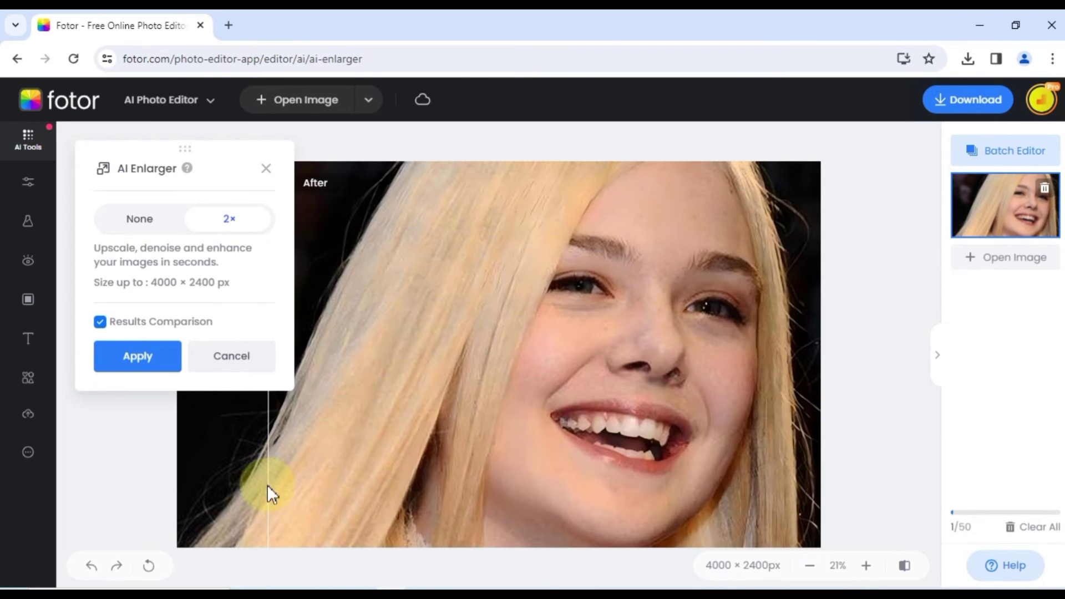
click(157, 228)
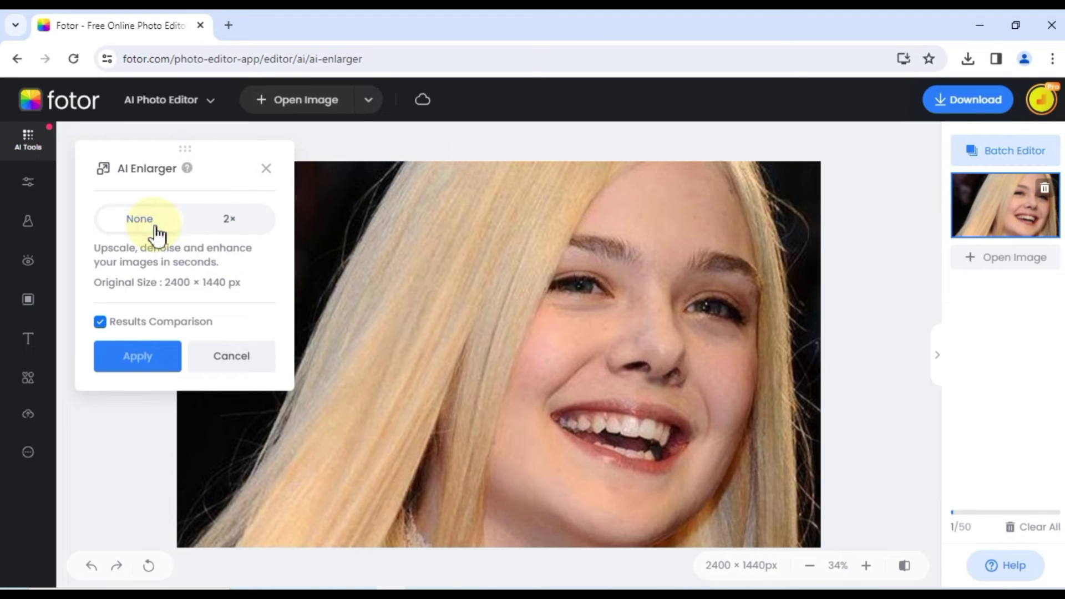
click(228, 231)
click(100, 322)
click(100, 323)
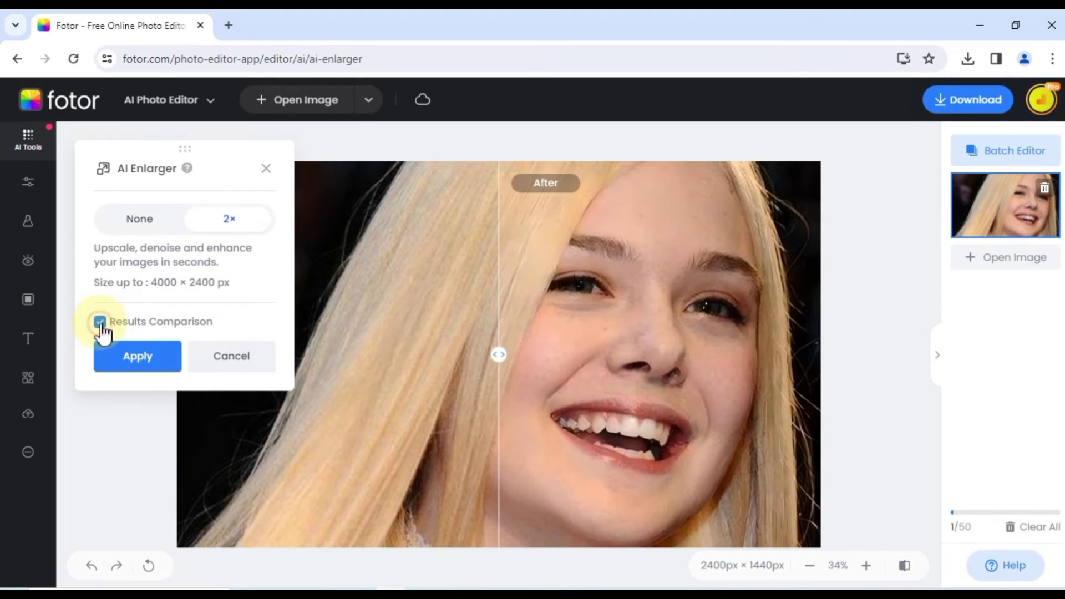
click(139, 358)
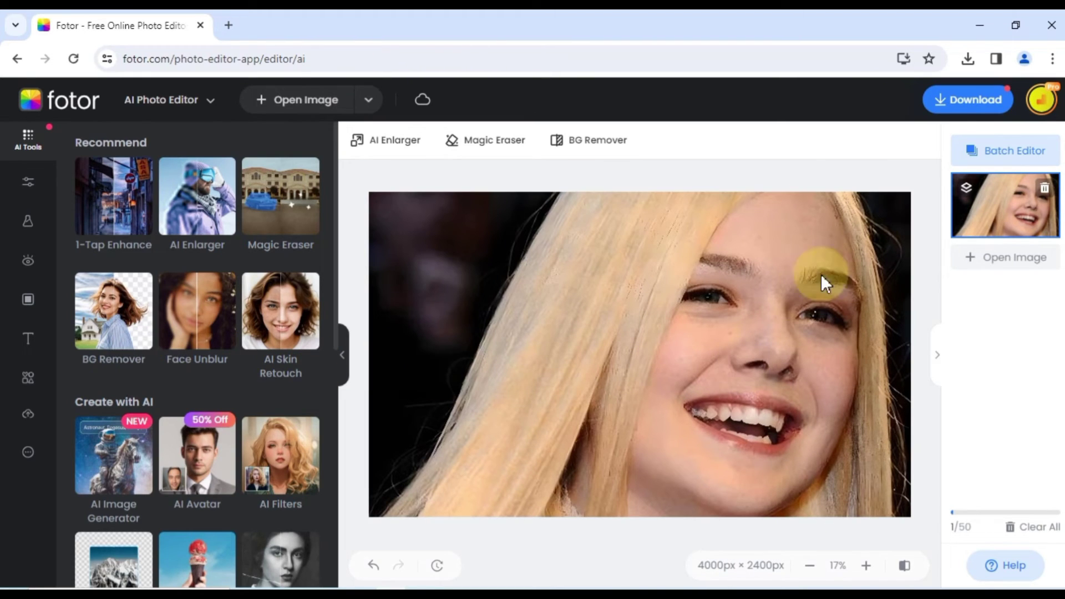
click(955, 103)
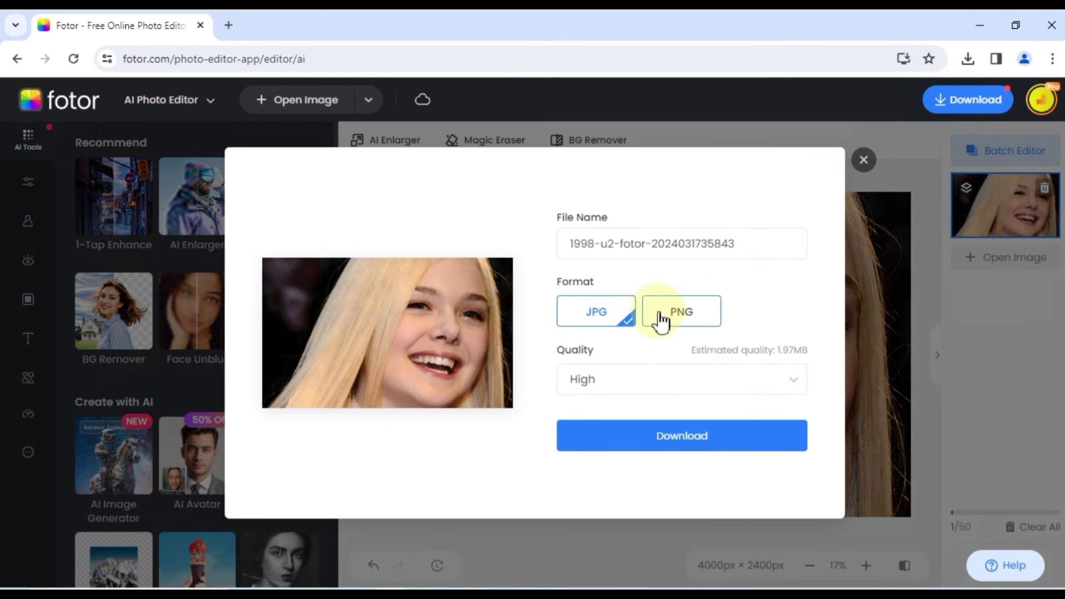
click(705, 448)
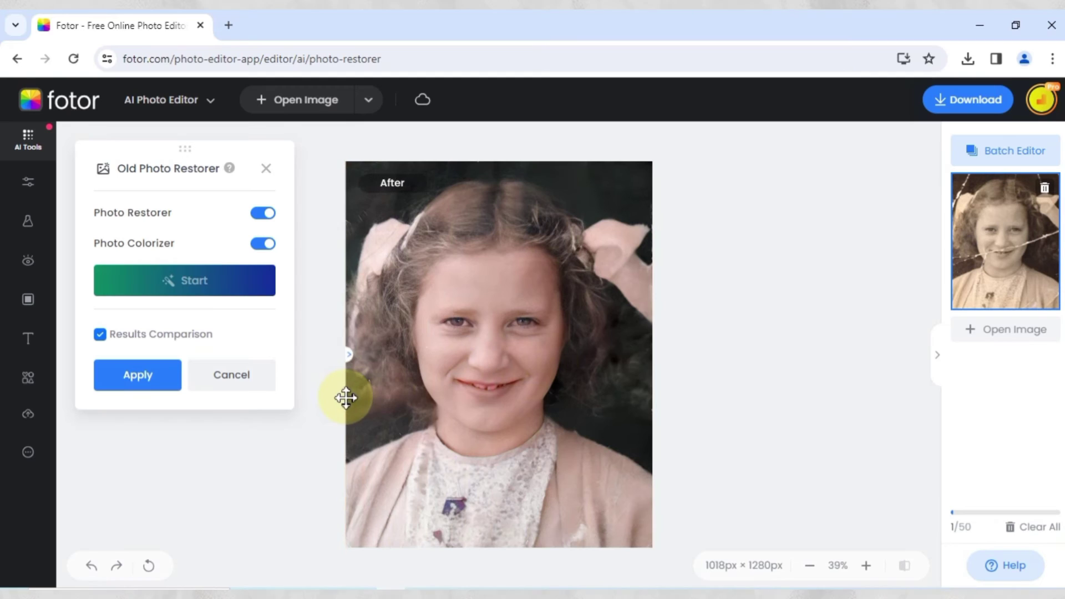
Step: Look over the Old Photo Restoration page, and compare its sample photo before and after restoration
drag(348, 397, 340, 444)
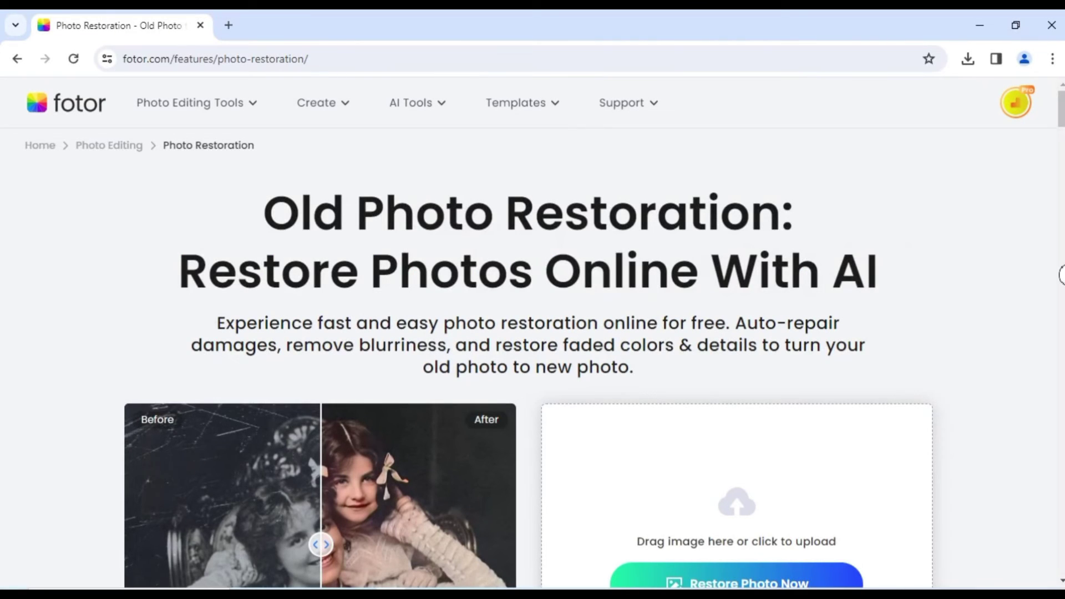
scroll(174, 376, down, 12)
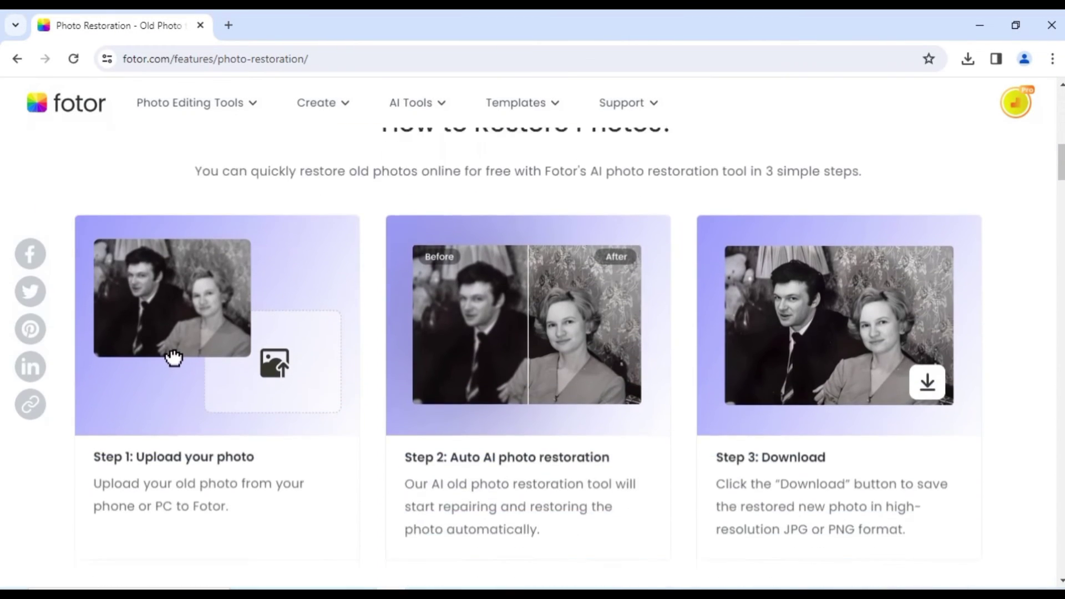
scroll(533, 332, down, 5)
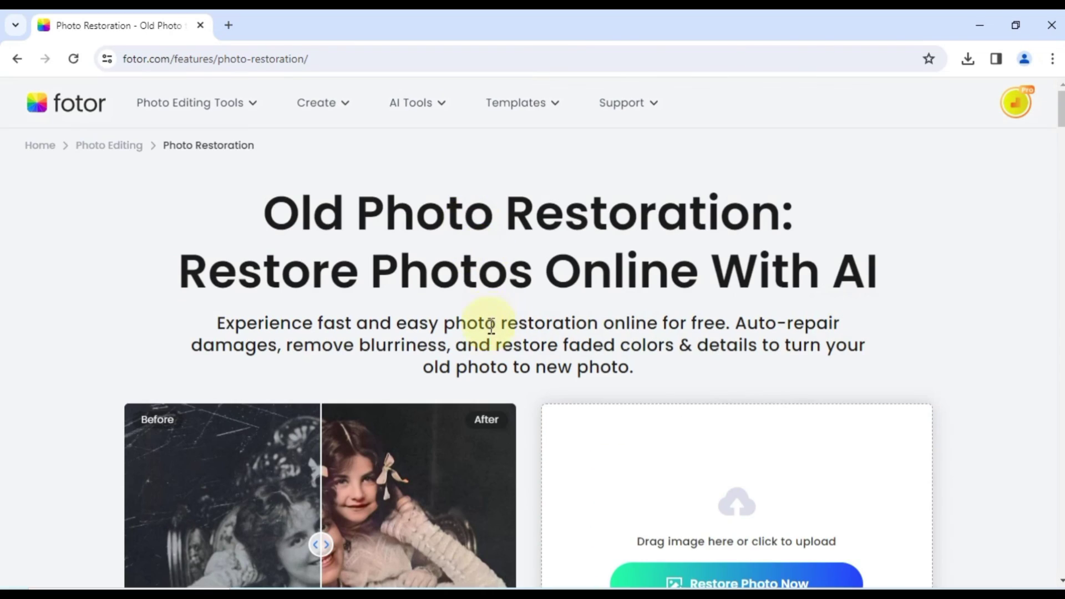
scroll(488, 369, down, 2)
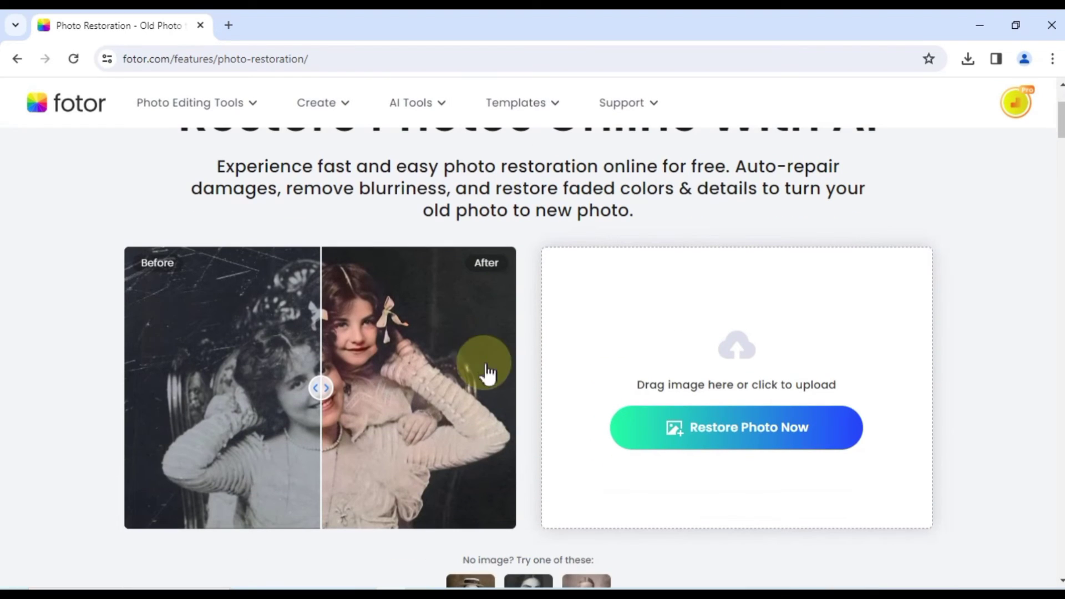
drag(320, 392, 481, 422)
drag(430, 444, 155, 441)
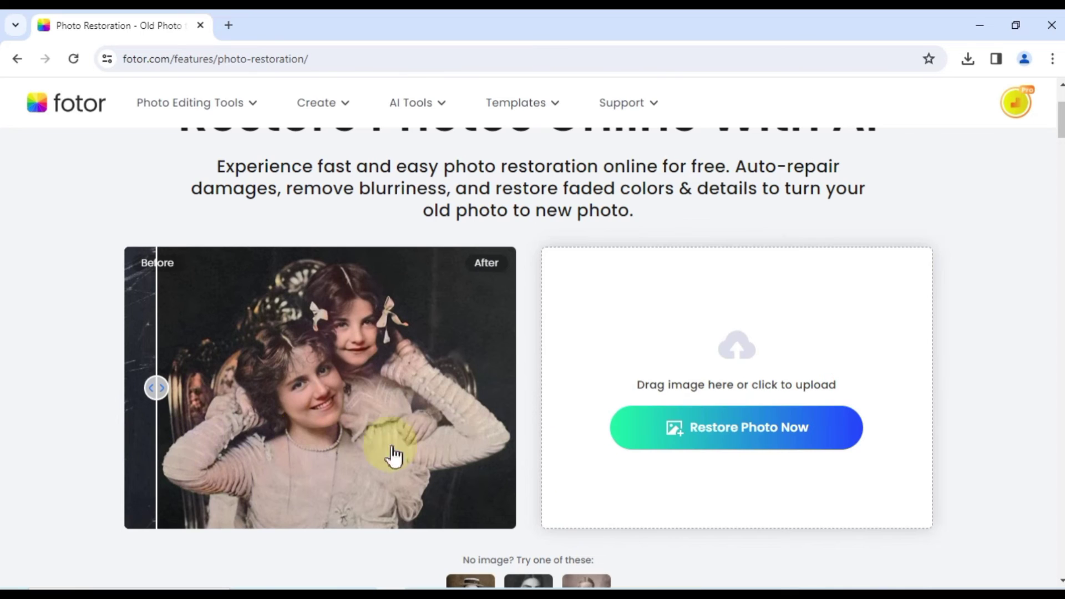
Step: Open PJM.JPG, the scratched old photo of a girl, in the photo restoration tool
click(721, 439)
click(202, 314)
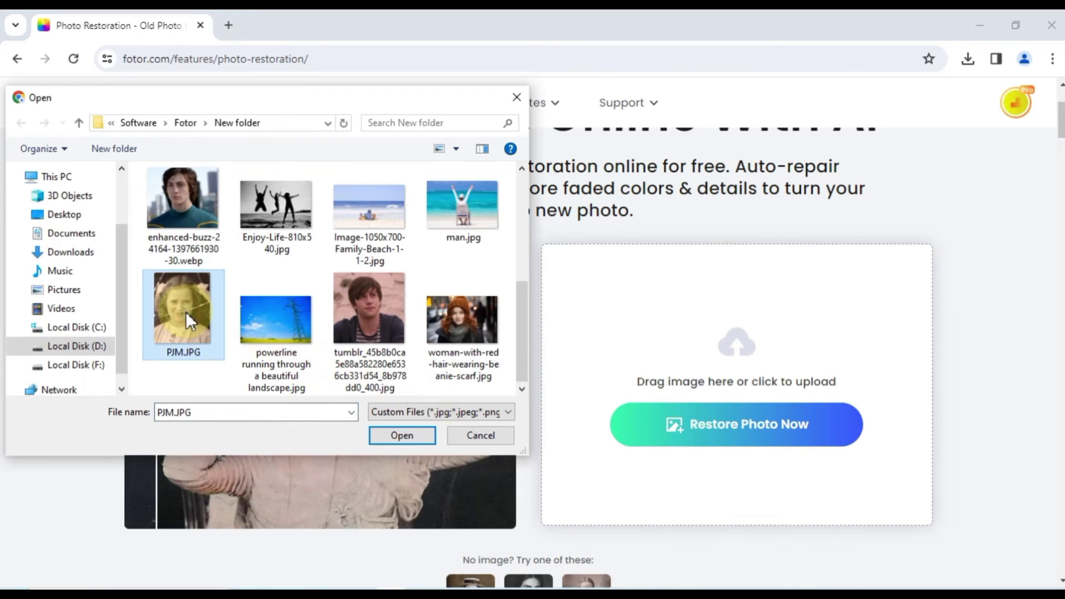
click(408, 432)
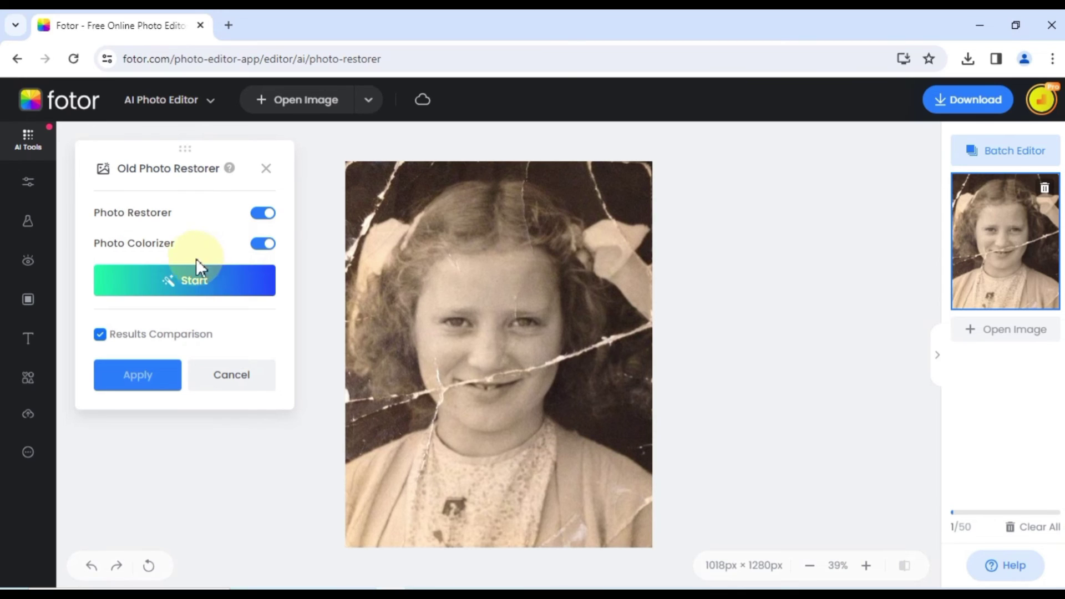
Step: Restore and colorize the old photo, compare it with the original, and apply the result
click(166, 284)
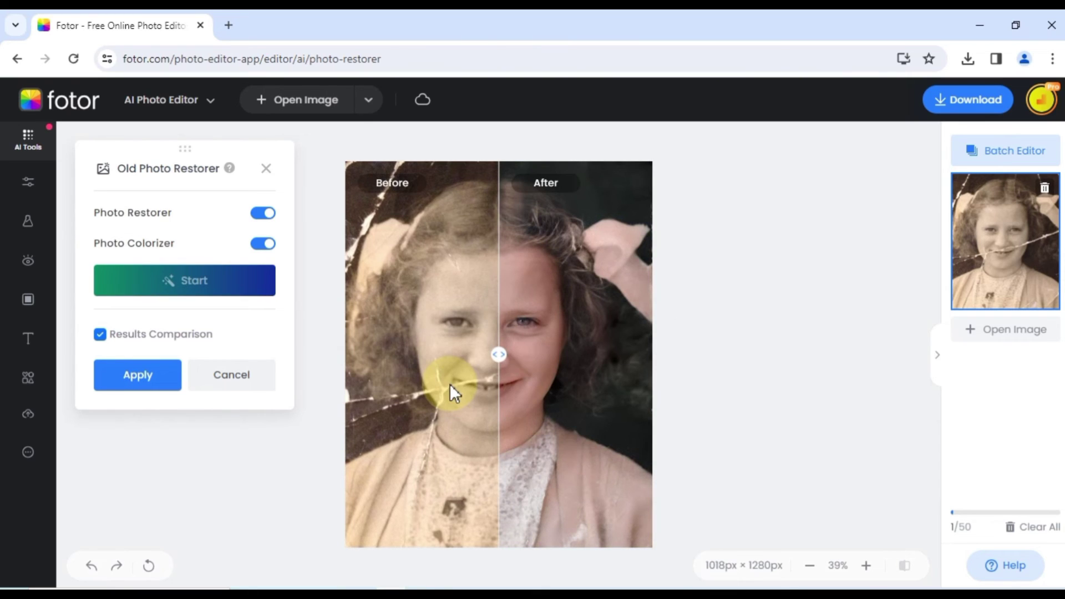
drag(497, 355, 344, 430)
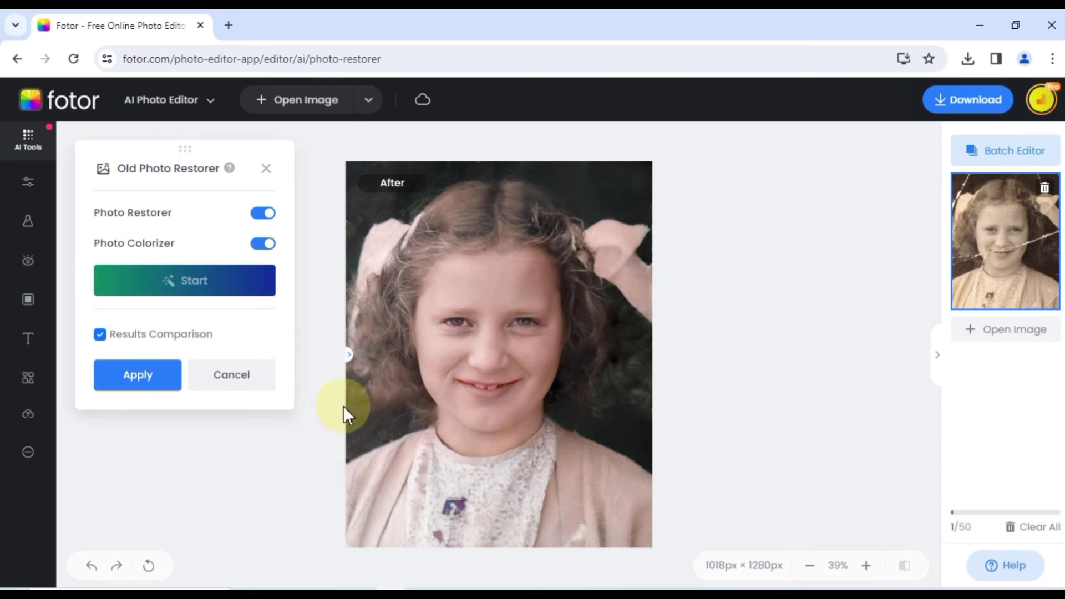
click(123, 378)
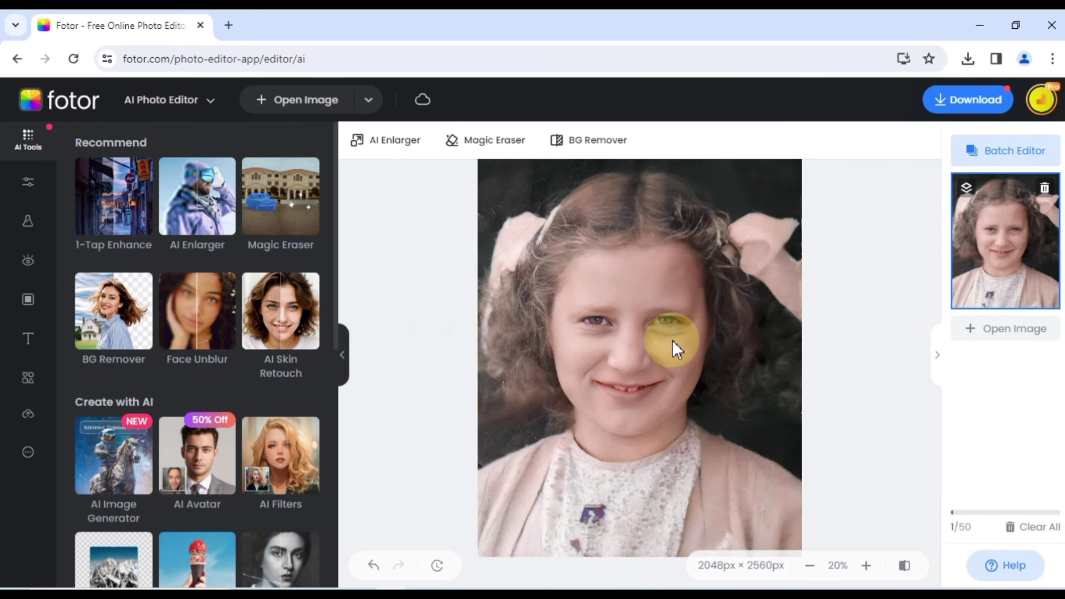
click(953, 101)
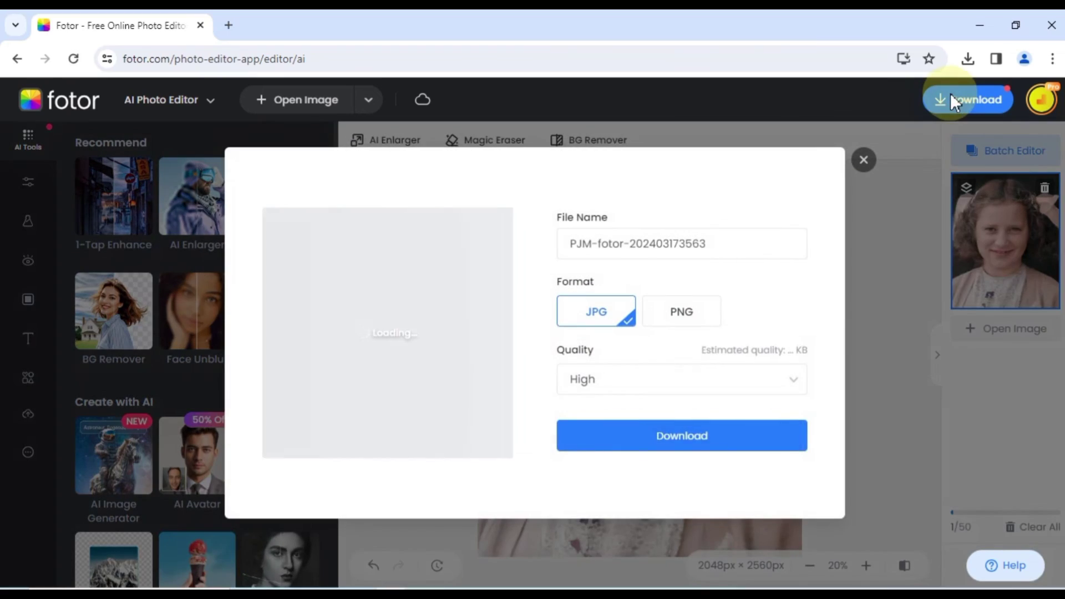
click(654, 448)
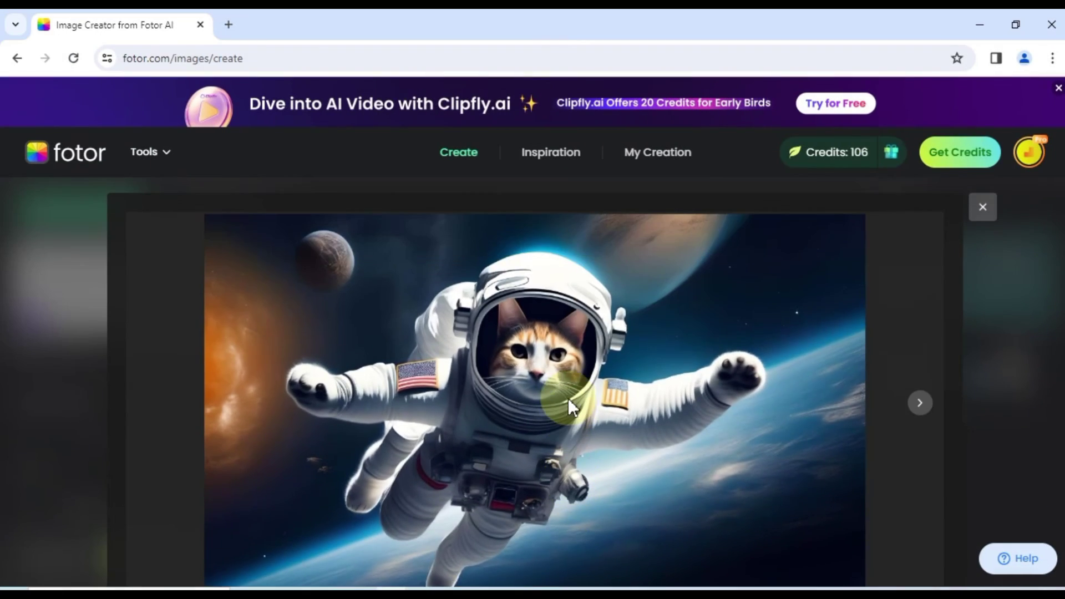
Step: Review the generated cat astronaut images, the business avatars, and the before-and-after views of the enlarged portrait and restored photo
click(918, 403)
scroll(568, 396, down, 3)
click(631, 519)
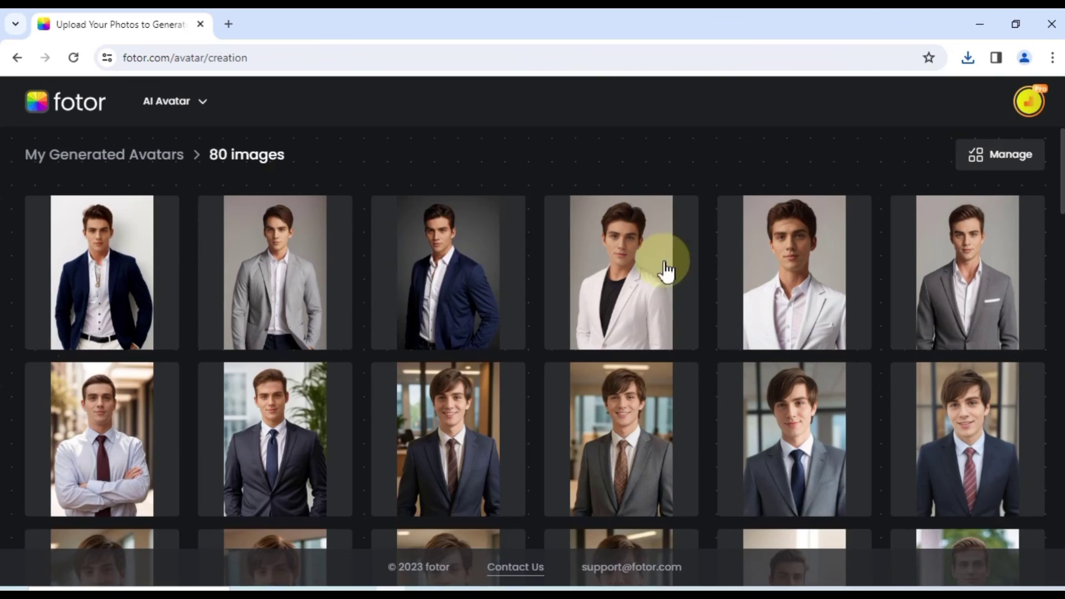
scroll(355, 332, down, 10)
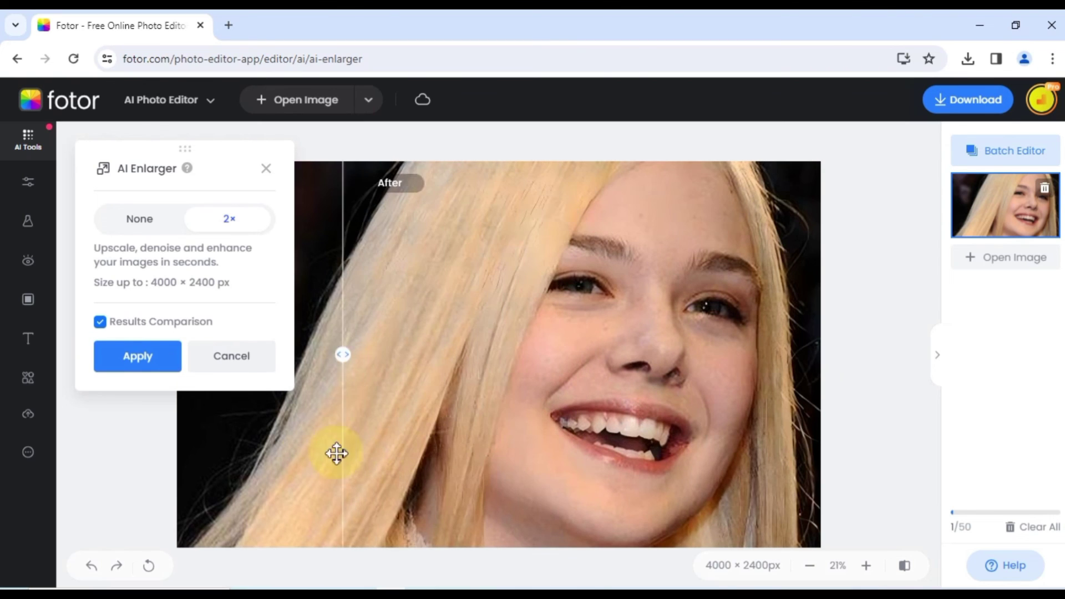
drag(337, 453, 768, 411)
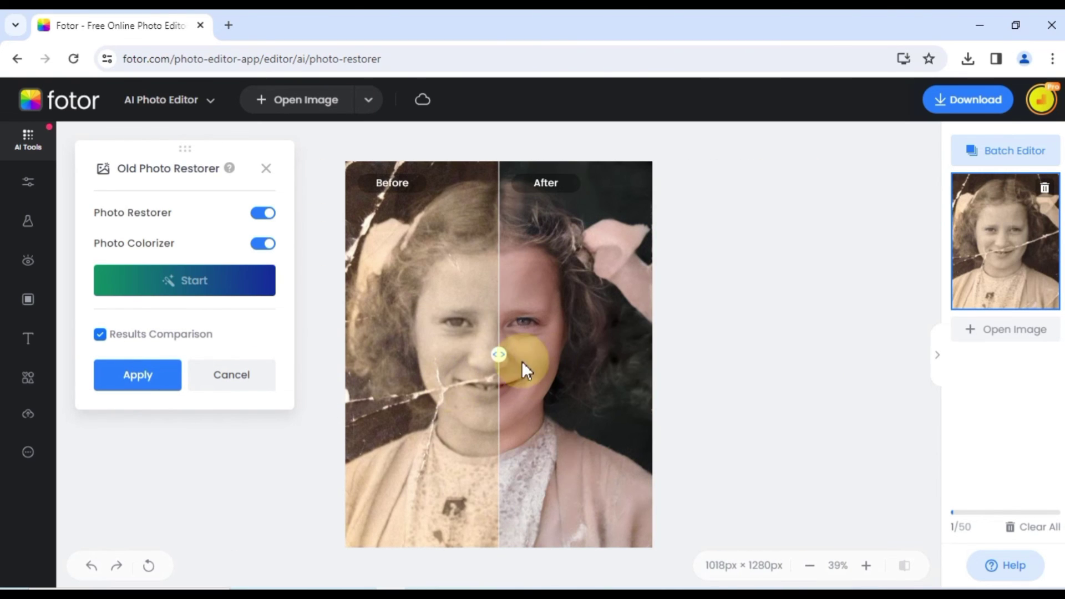
drag(498, 355, 362, 393)
drag(356, 399, 334, 460)
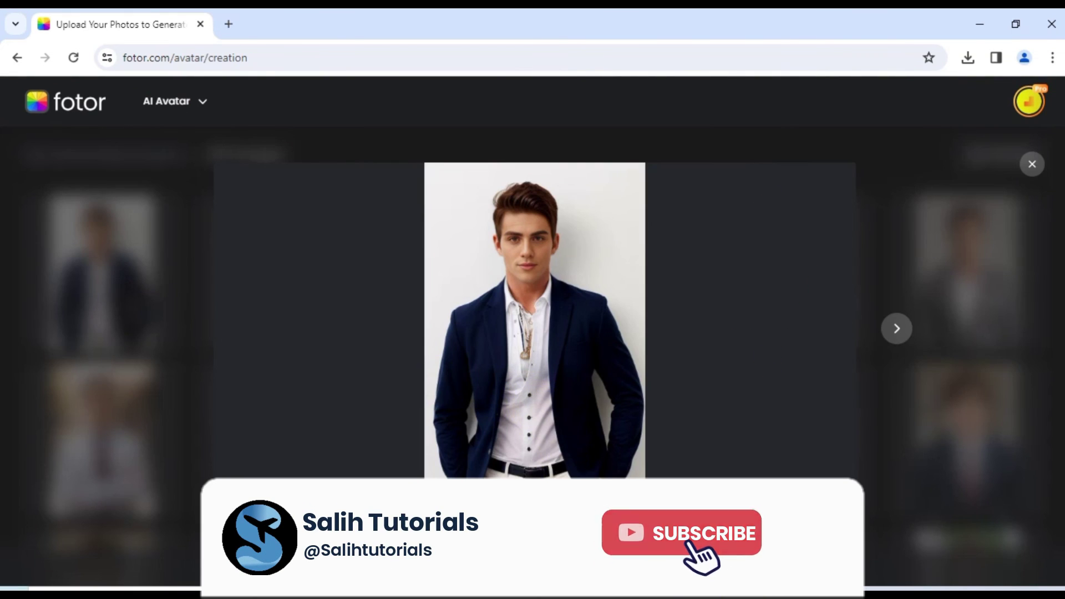